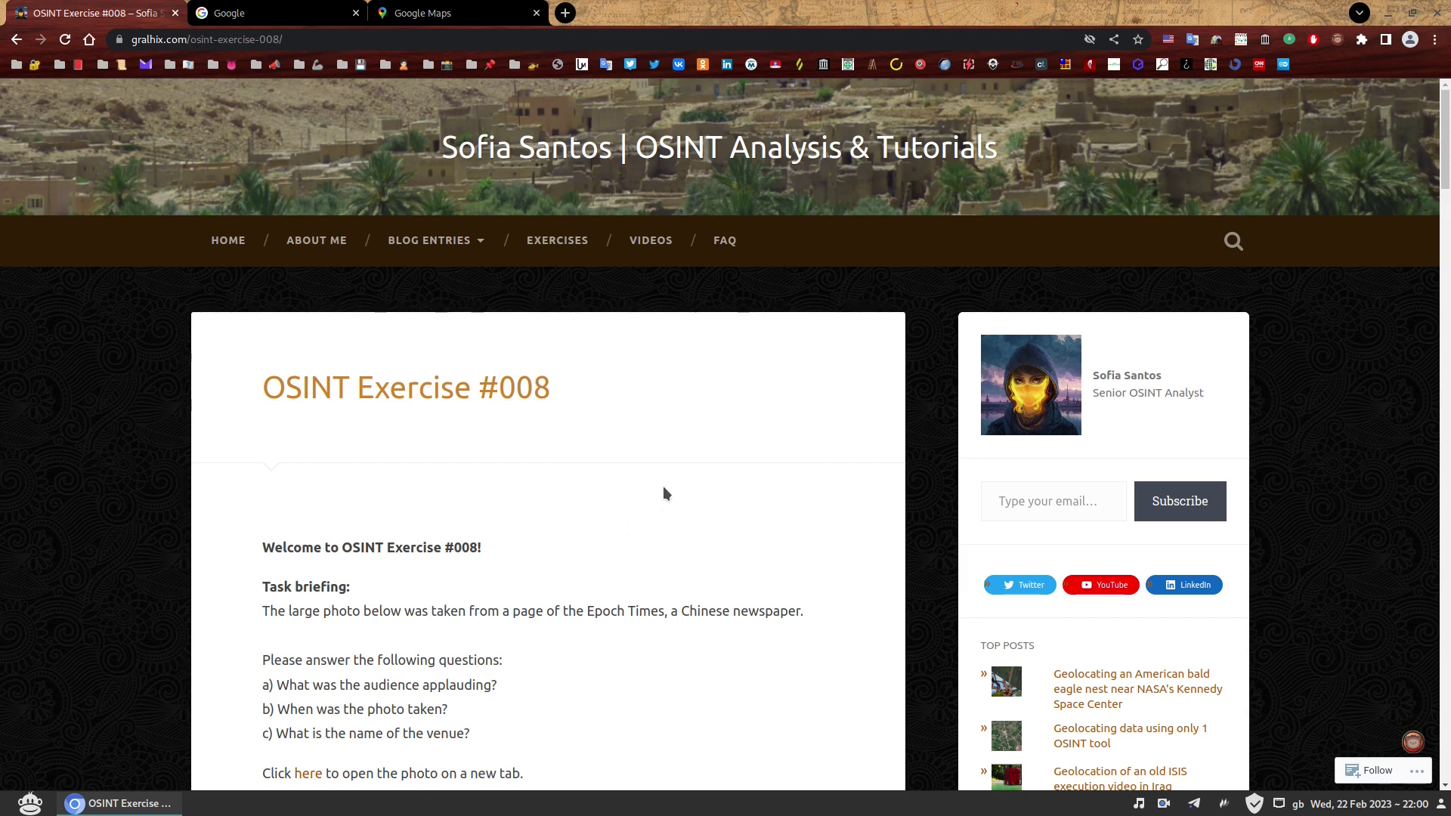
Read the OSINT Exercise #008 briefing and open its newspaper photo in a new tab
scroll(665, 493, down, 5)
scroll(846, 401, down, 1)
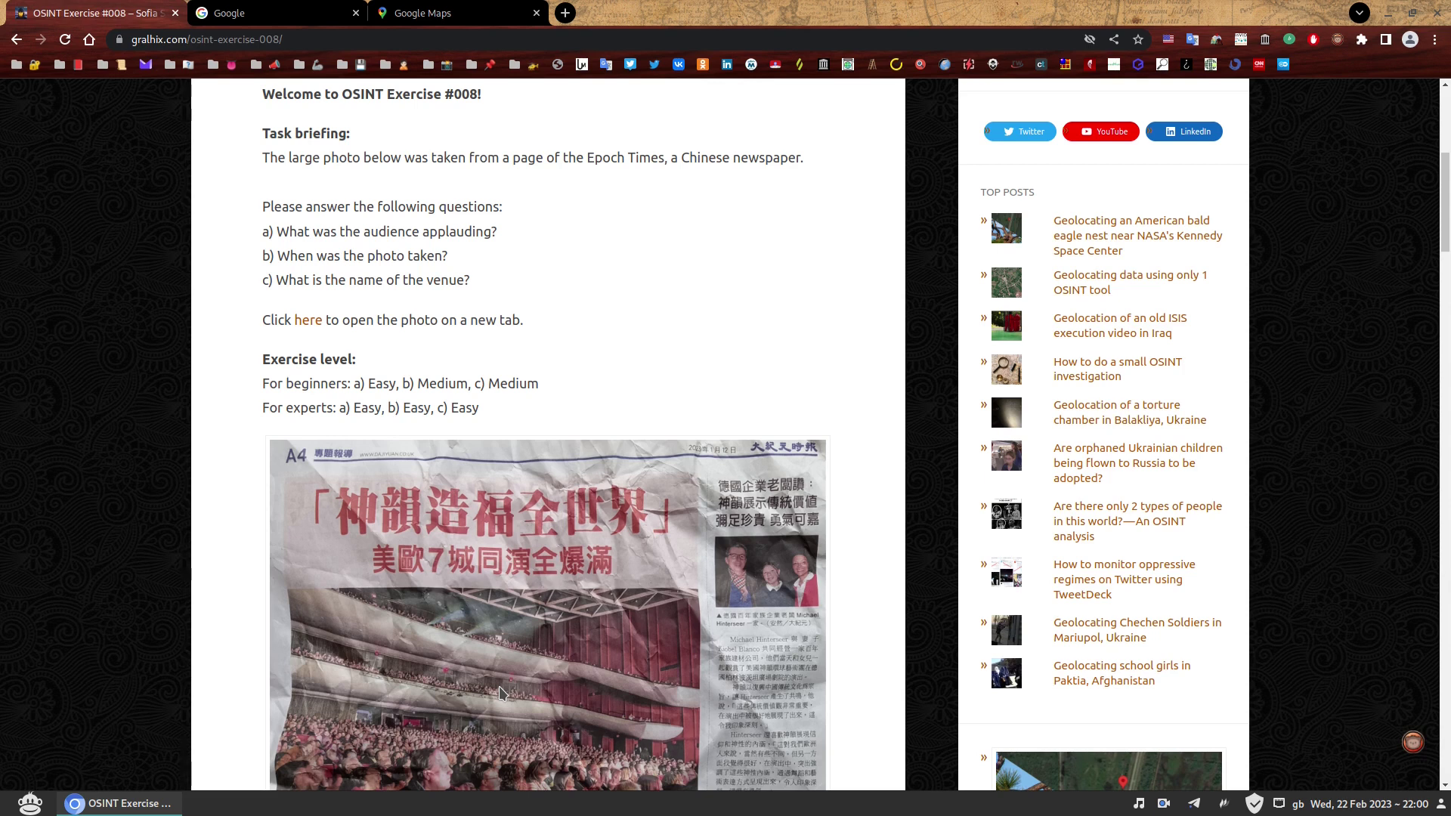
scroll(499, 693, down, 2)
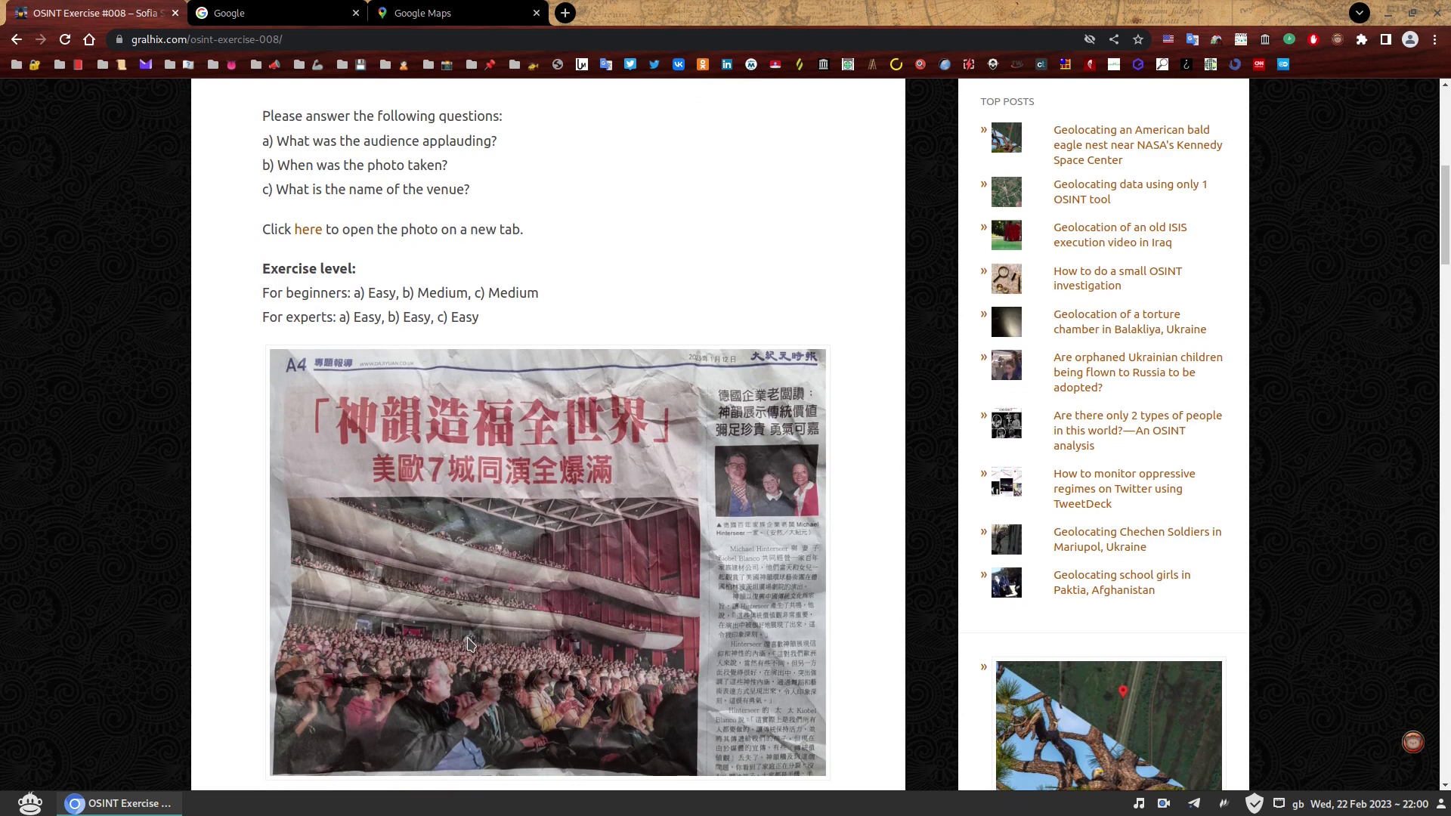
click(308, 230)
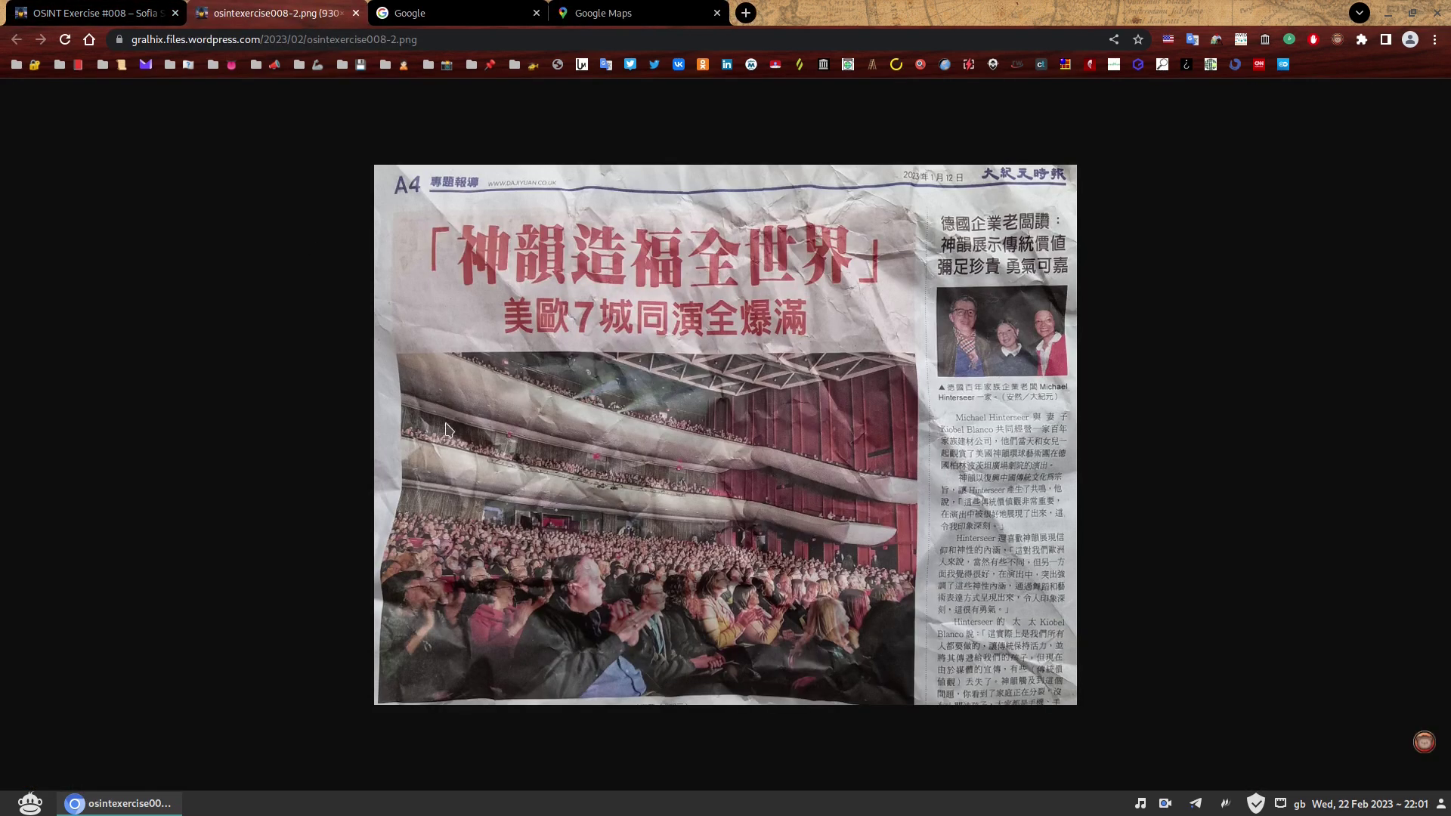
key(ctrl+shift+Tab)
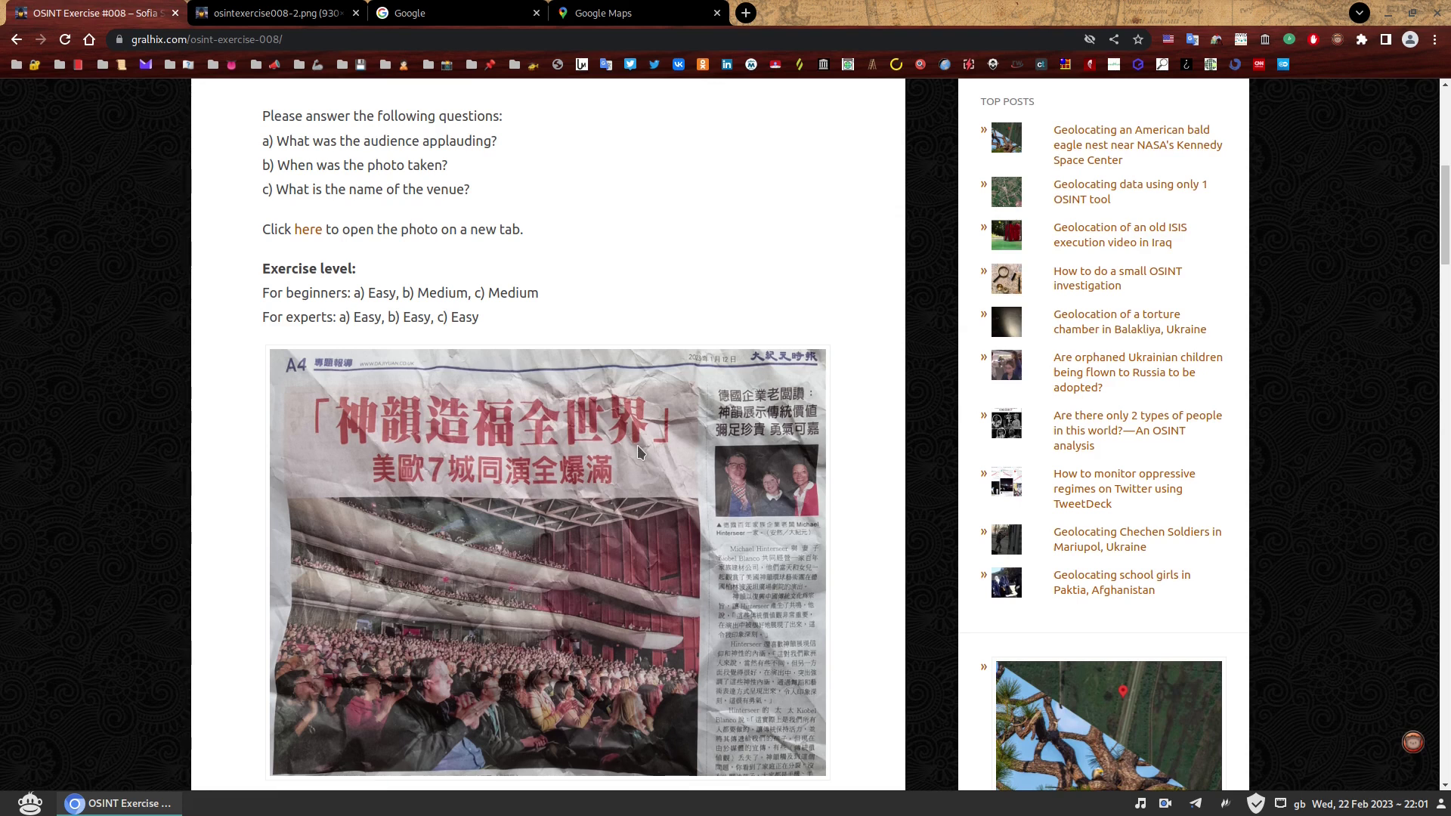
scroll(519, 591, down, 2)
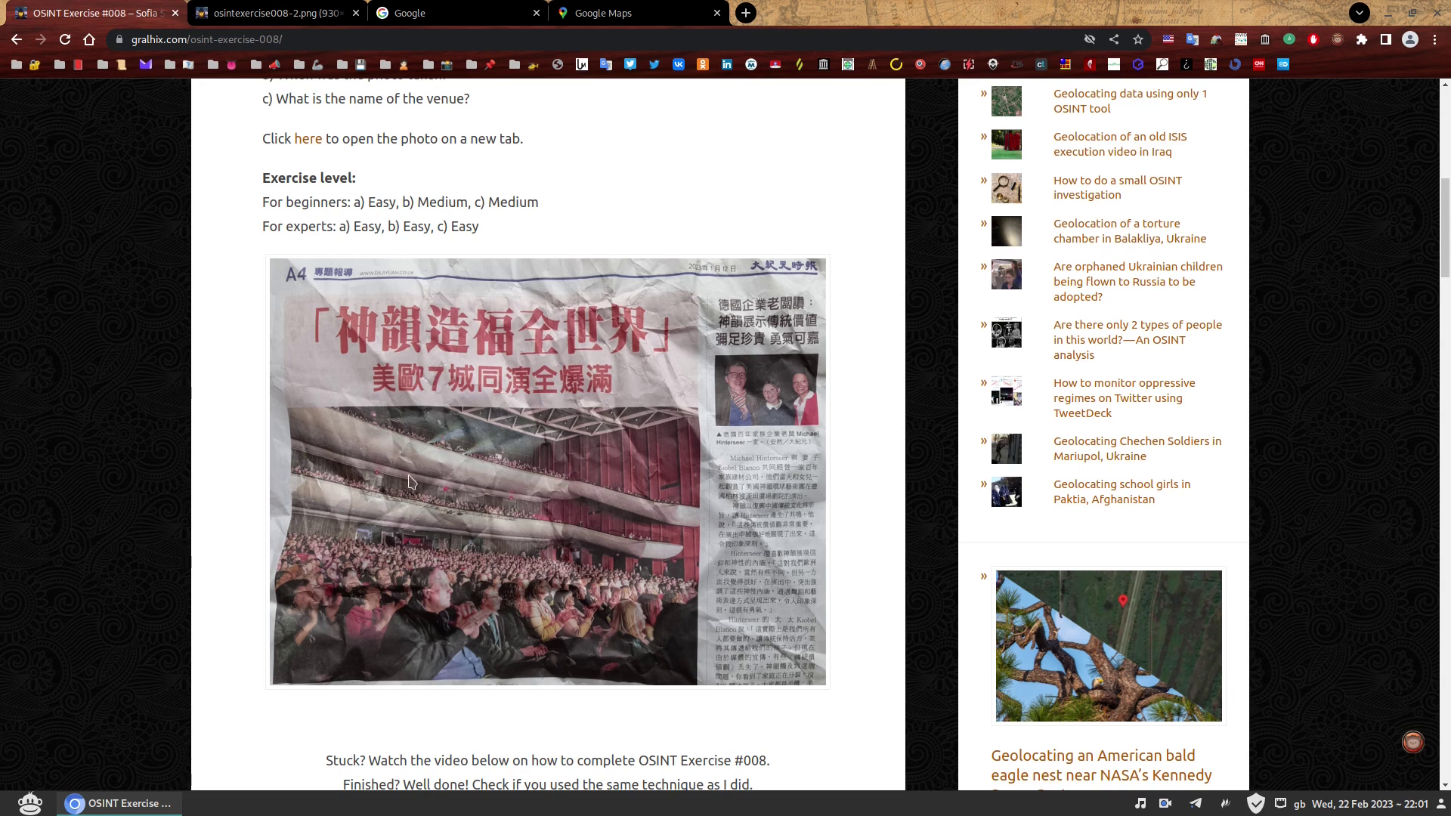
key(ctrl+Tab)
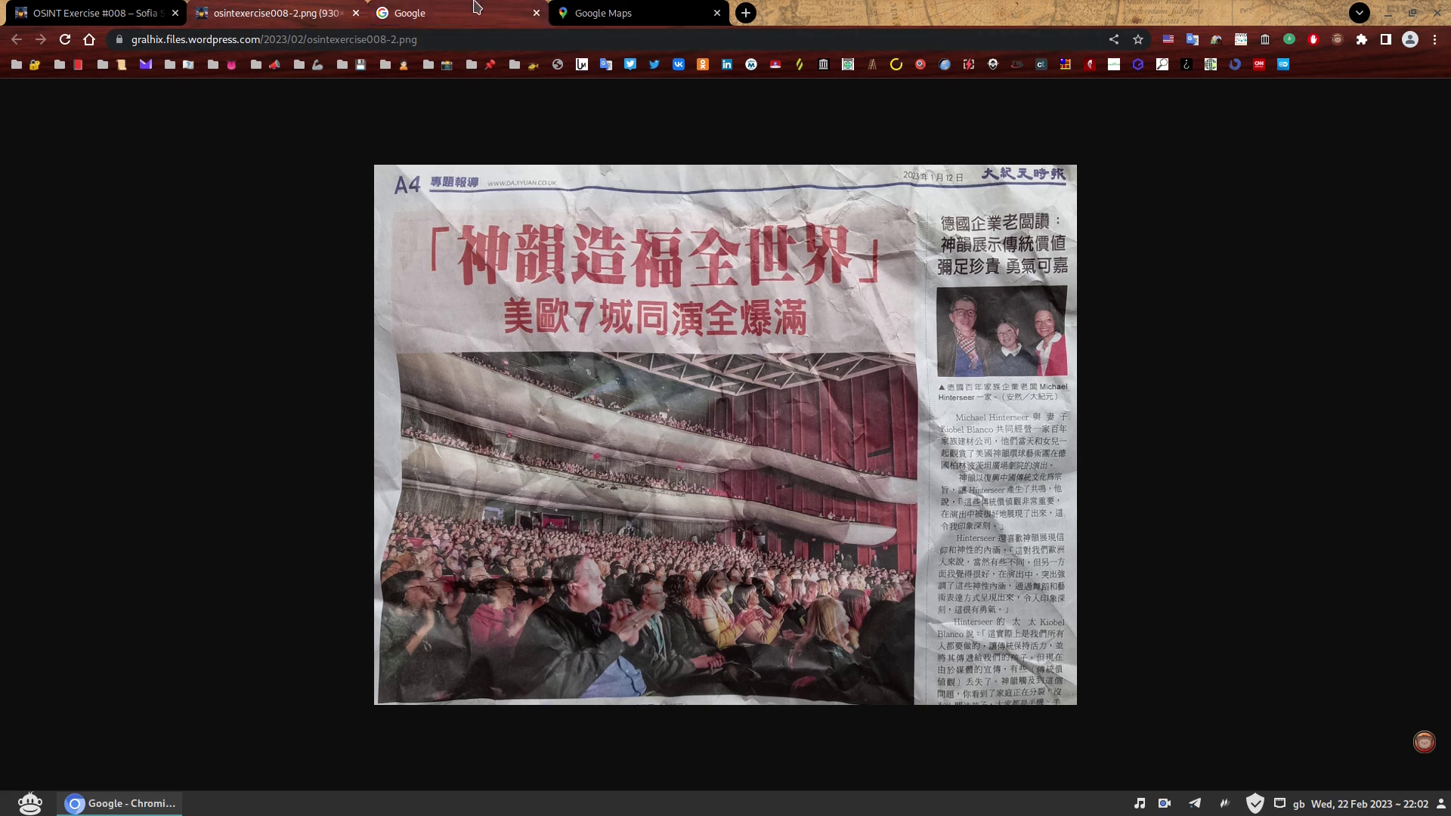
click(423, 13)
click(408, 41)
text(ww)
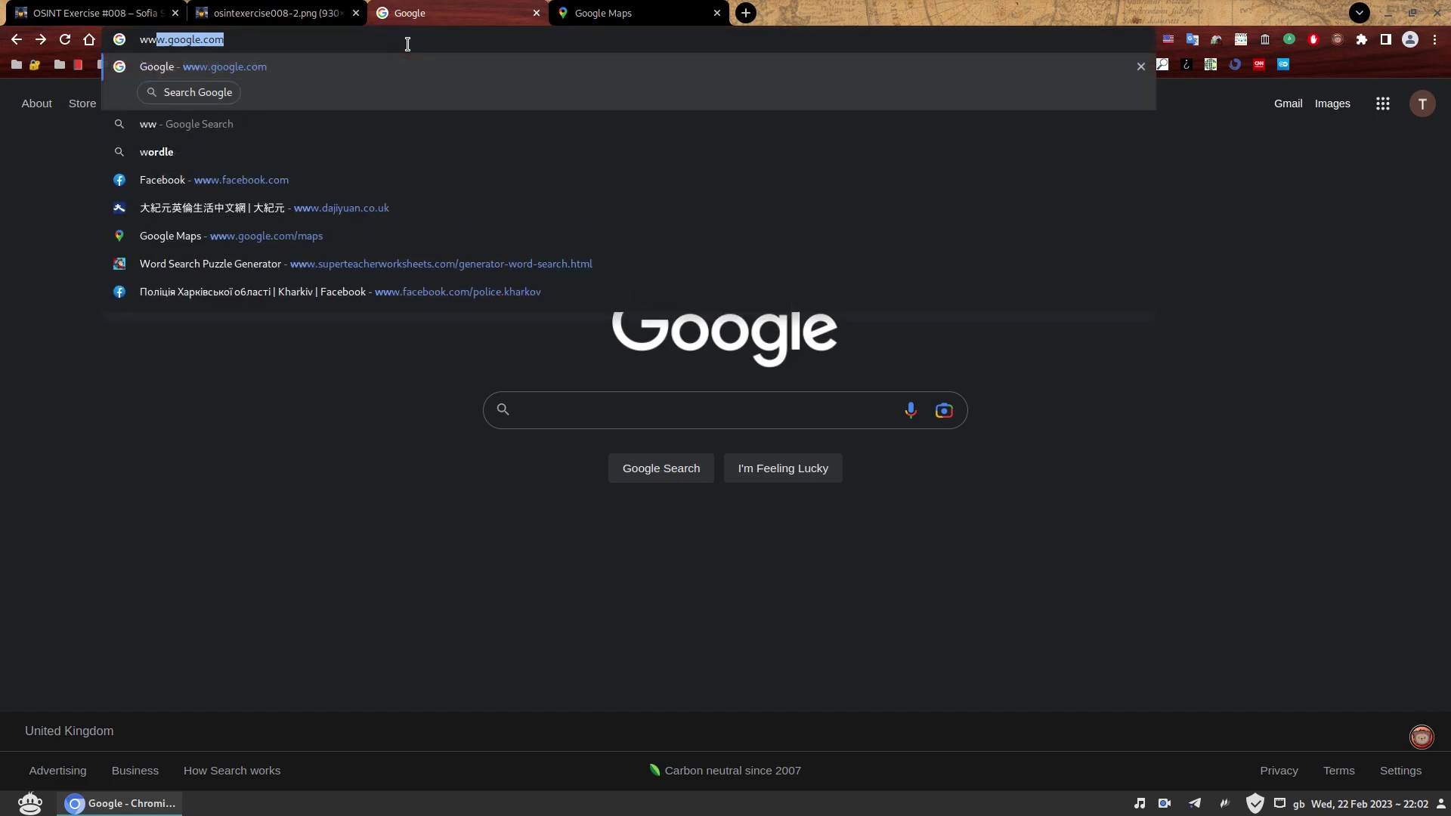
text(w.dajiyu)
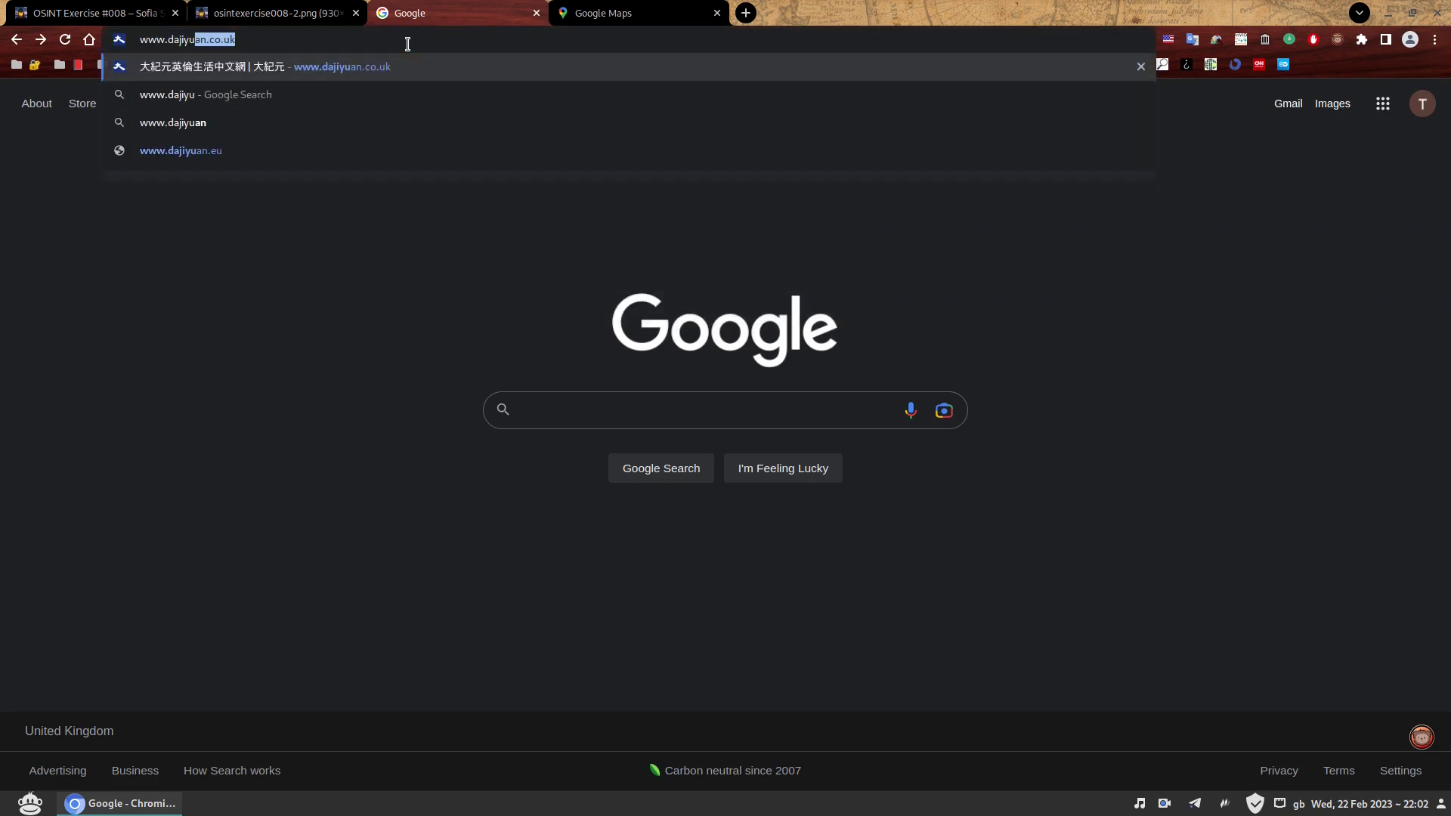
text(an.co.uk)
key(Return)
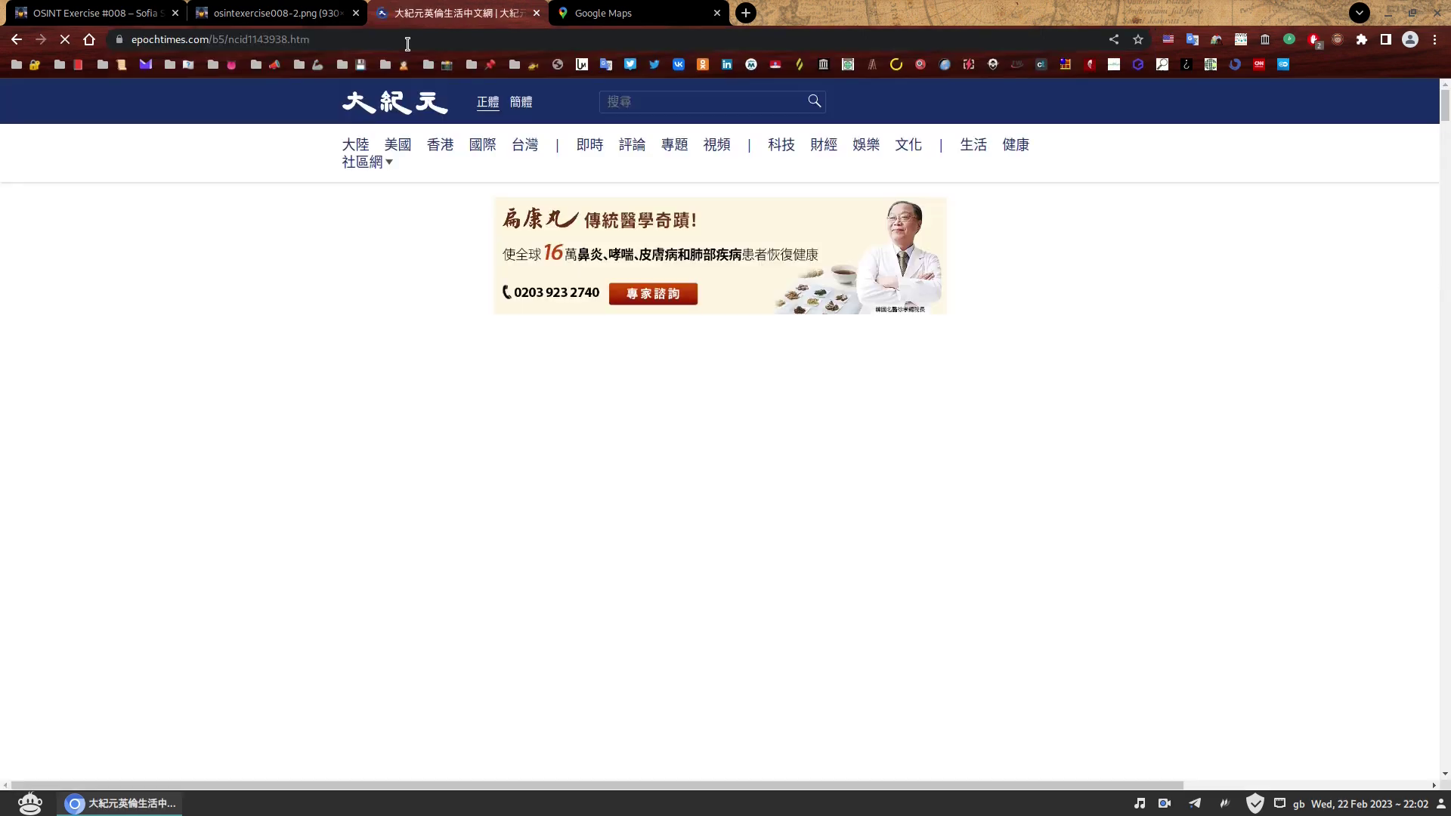
mouse_move(922, 349)
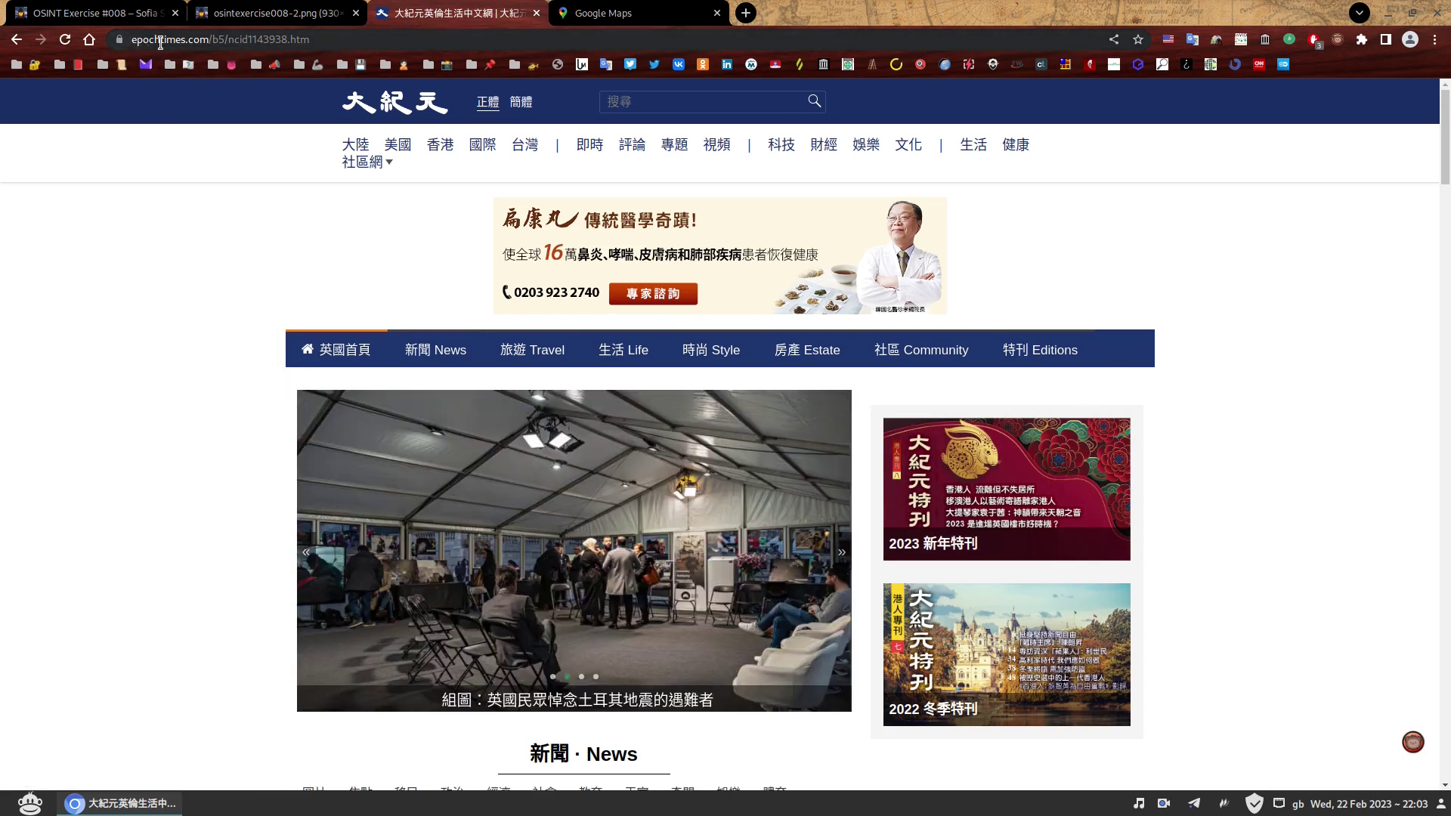
Review the task briefing and the three questions on the OSINT Exercise #008 page
click(151, 13)
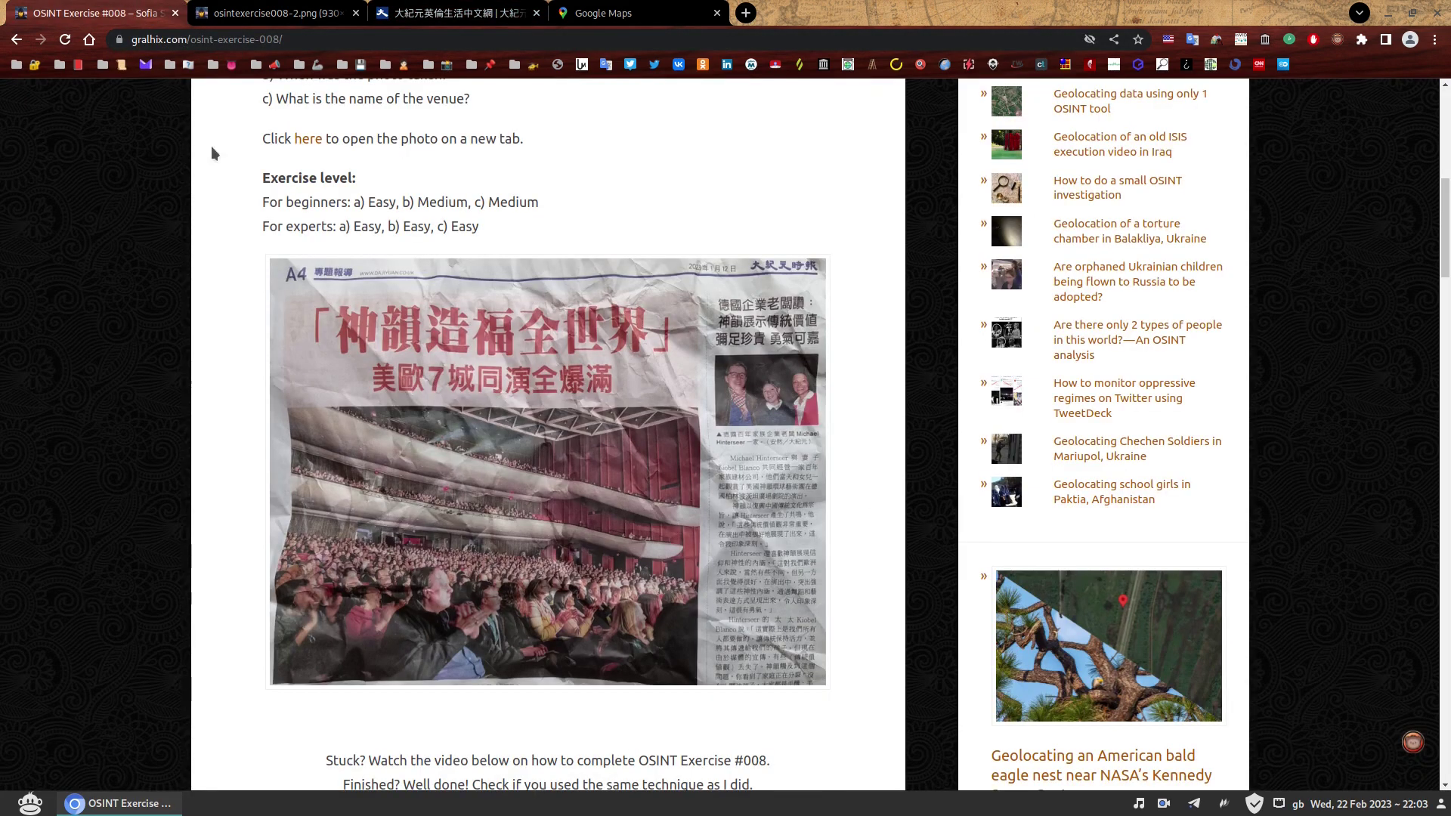
scroll(651, 242, up, 4)
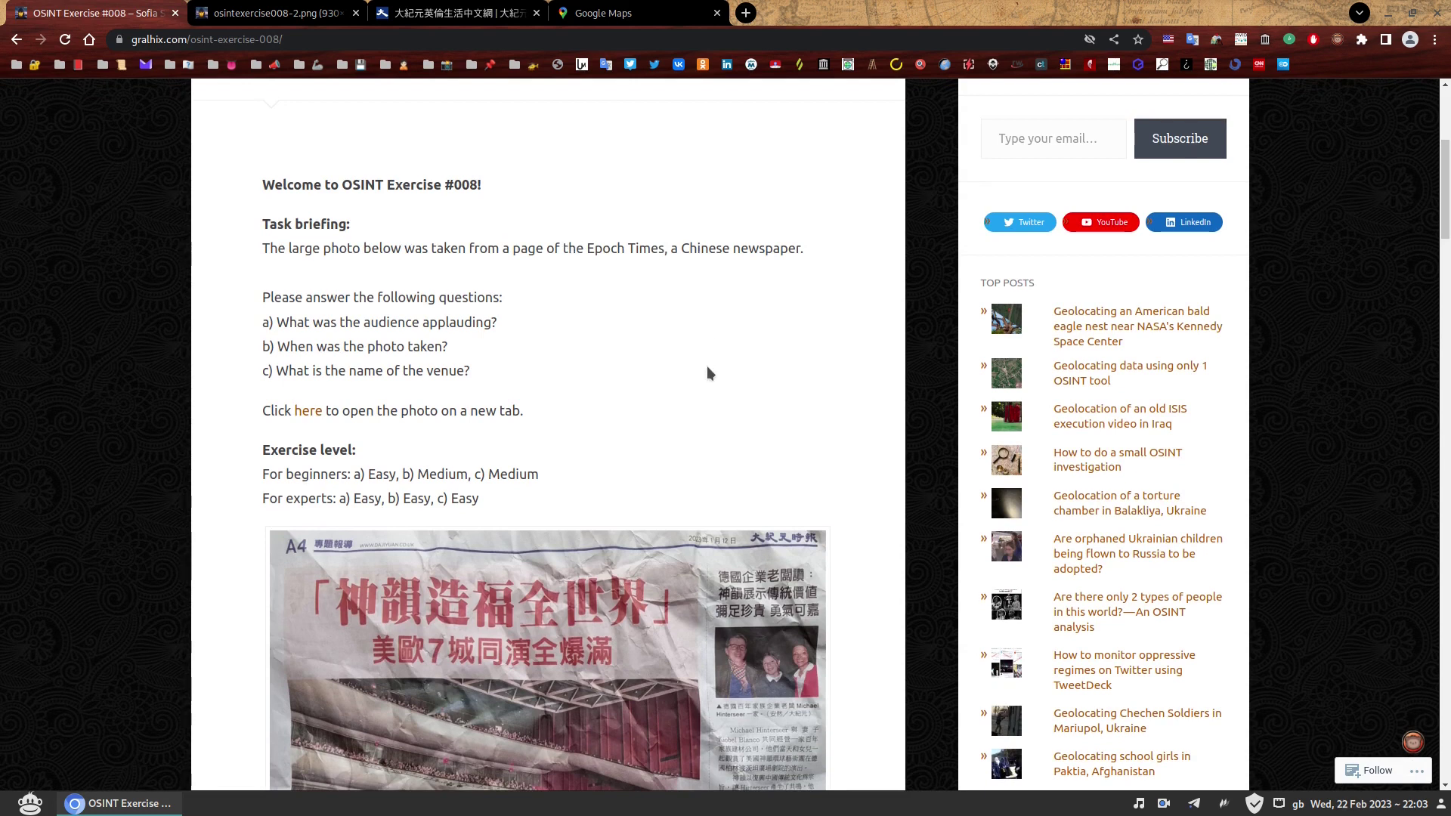
key(ctrl+Tab)
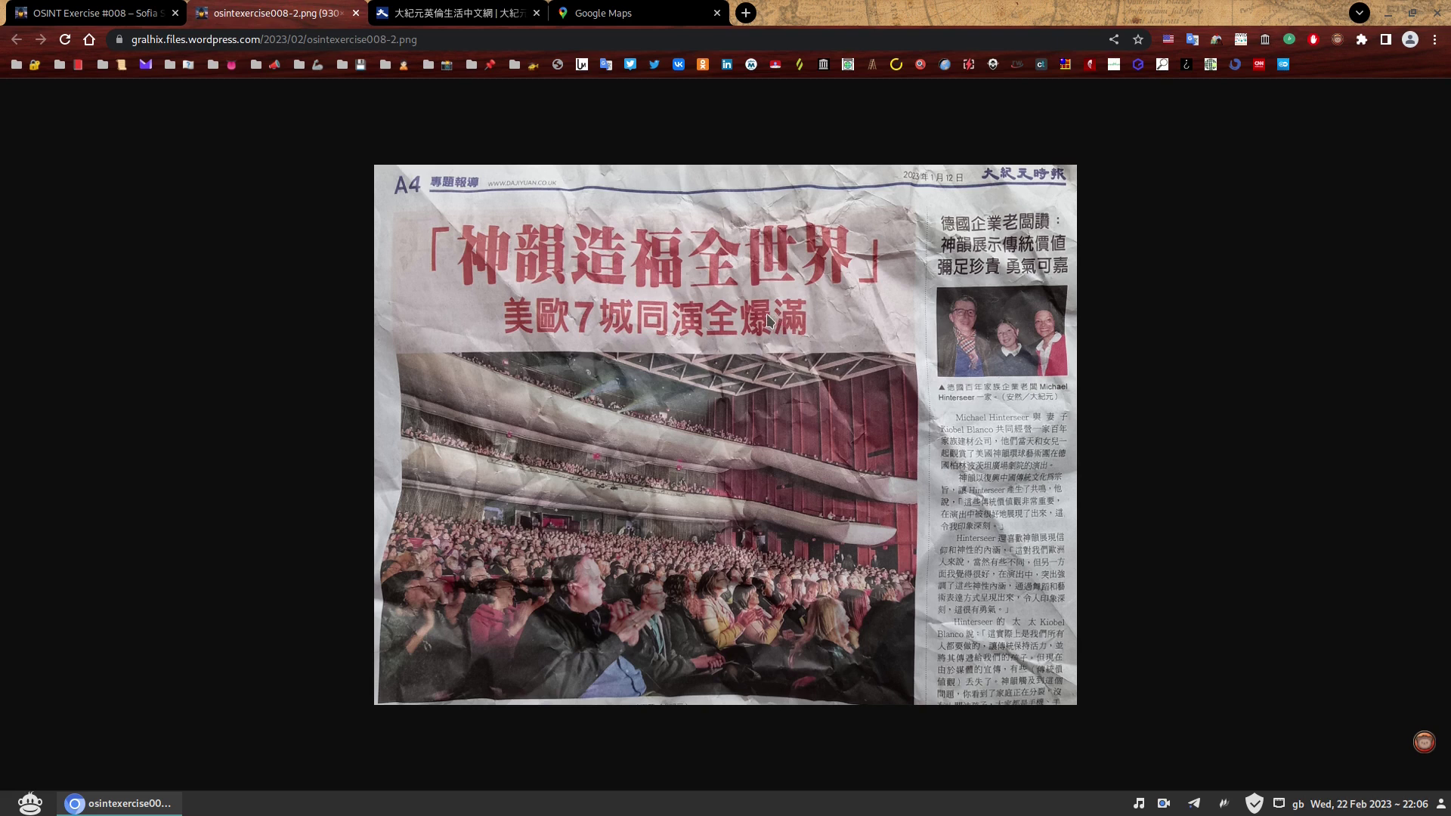
key(ctrl+shift+Tab)
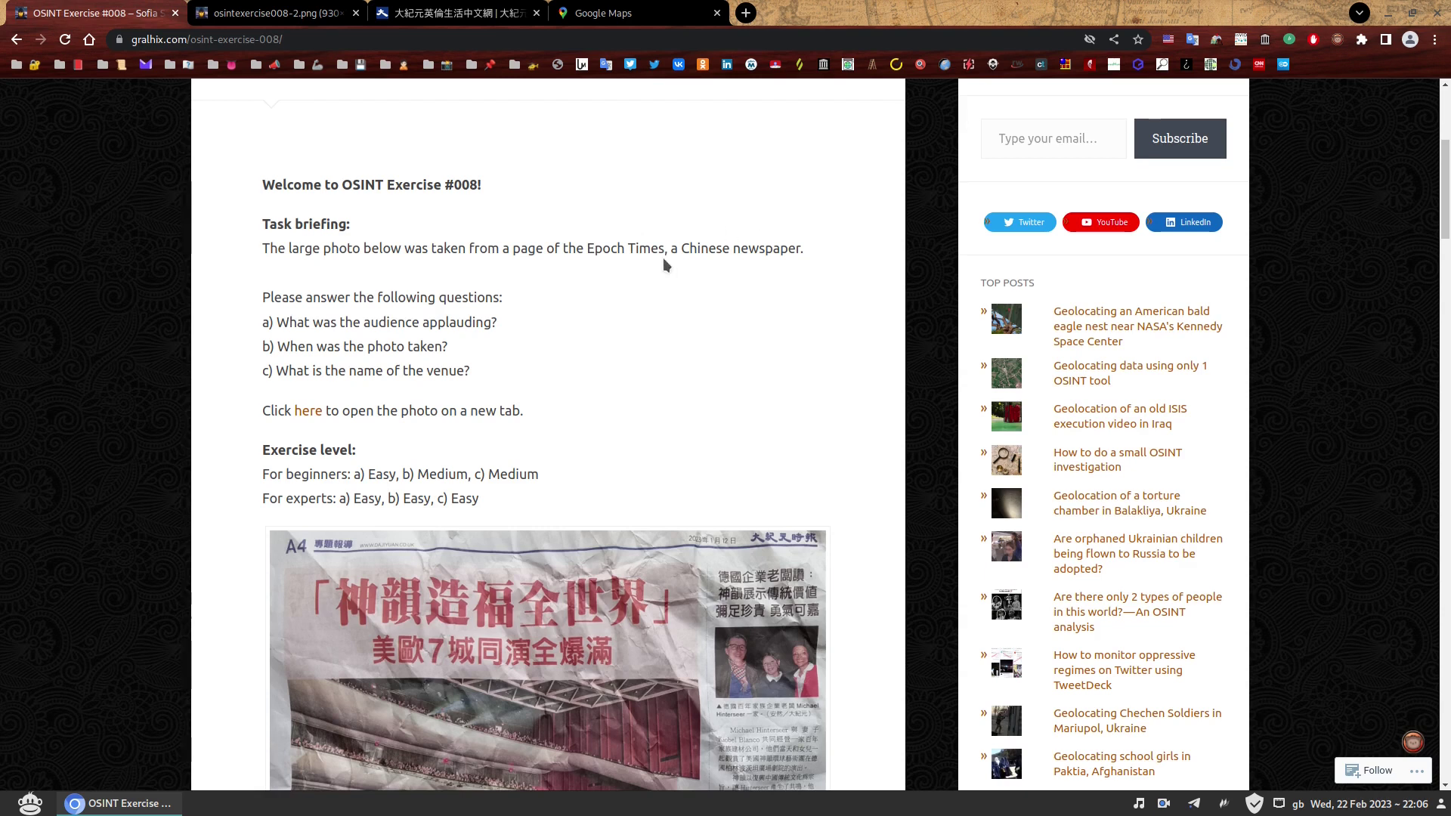
scroll(767, 288, up, 5)
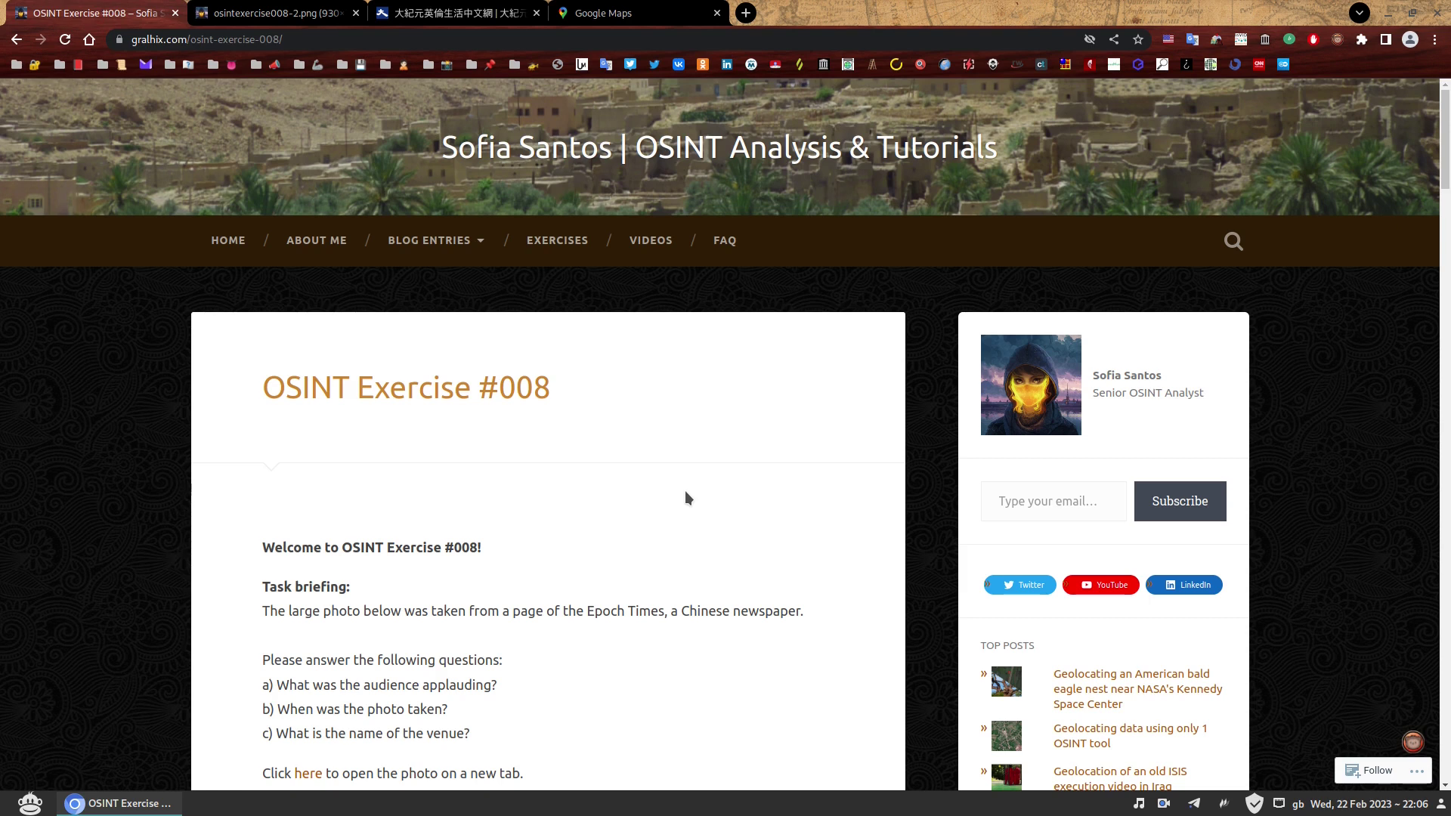
Run a Google reverse image search on the newspaper photo and look through the visual matches
click(306, 12)
right_click(582, 351)
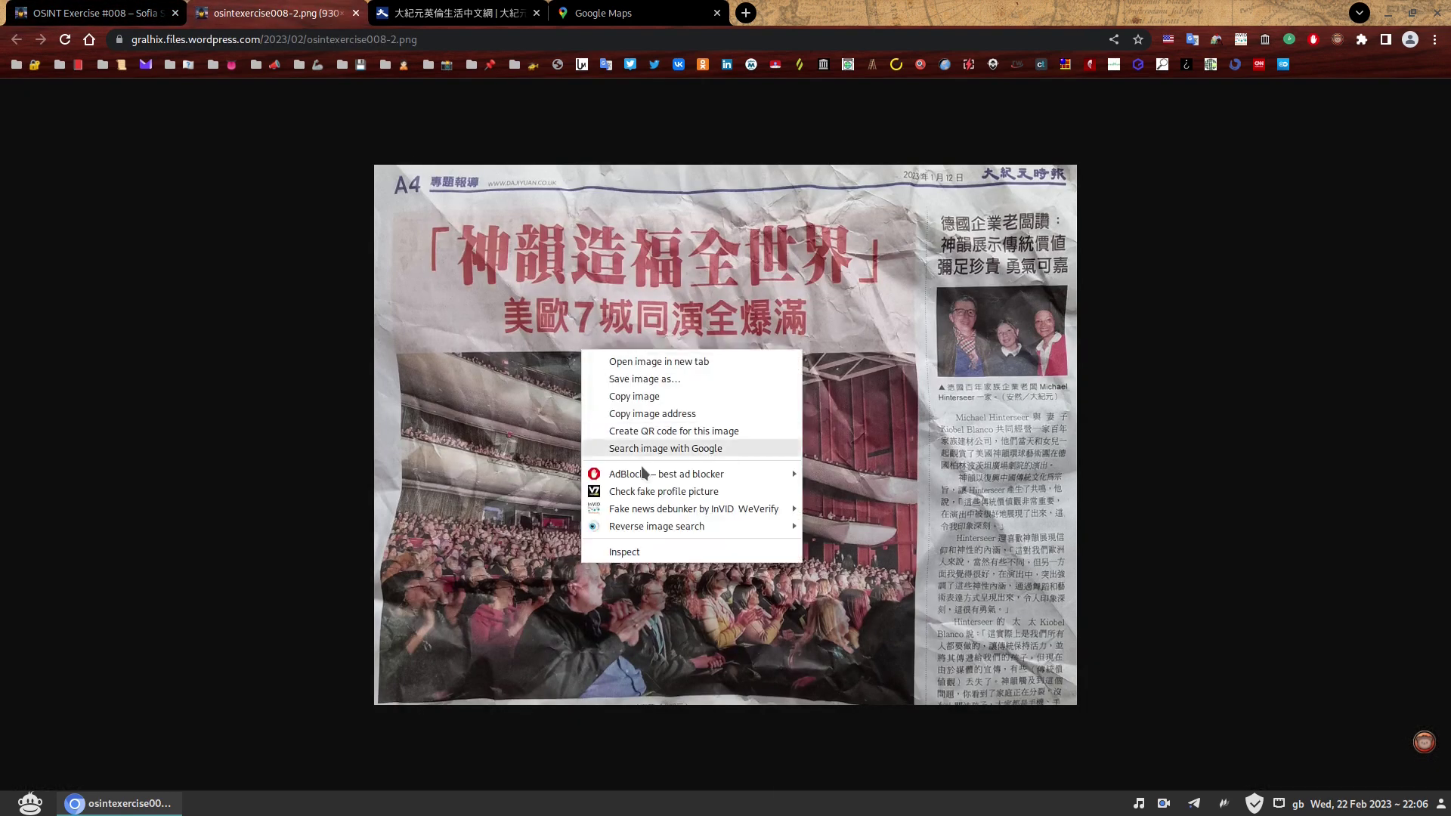
mouse_move(662, 529)
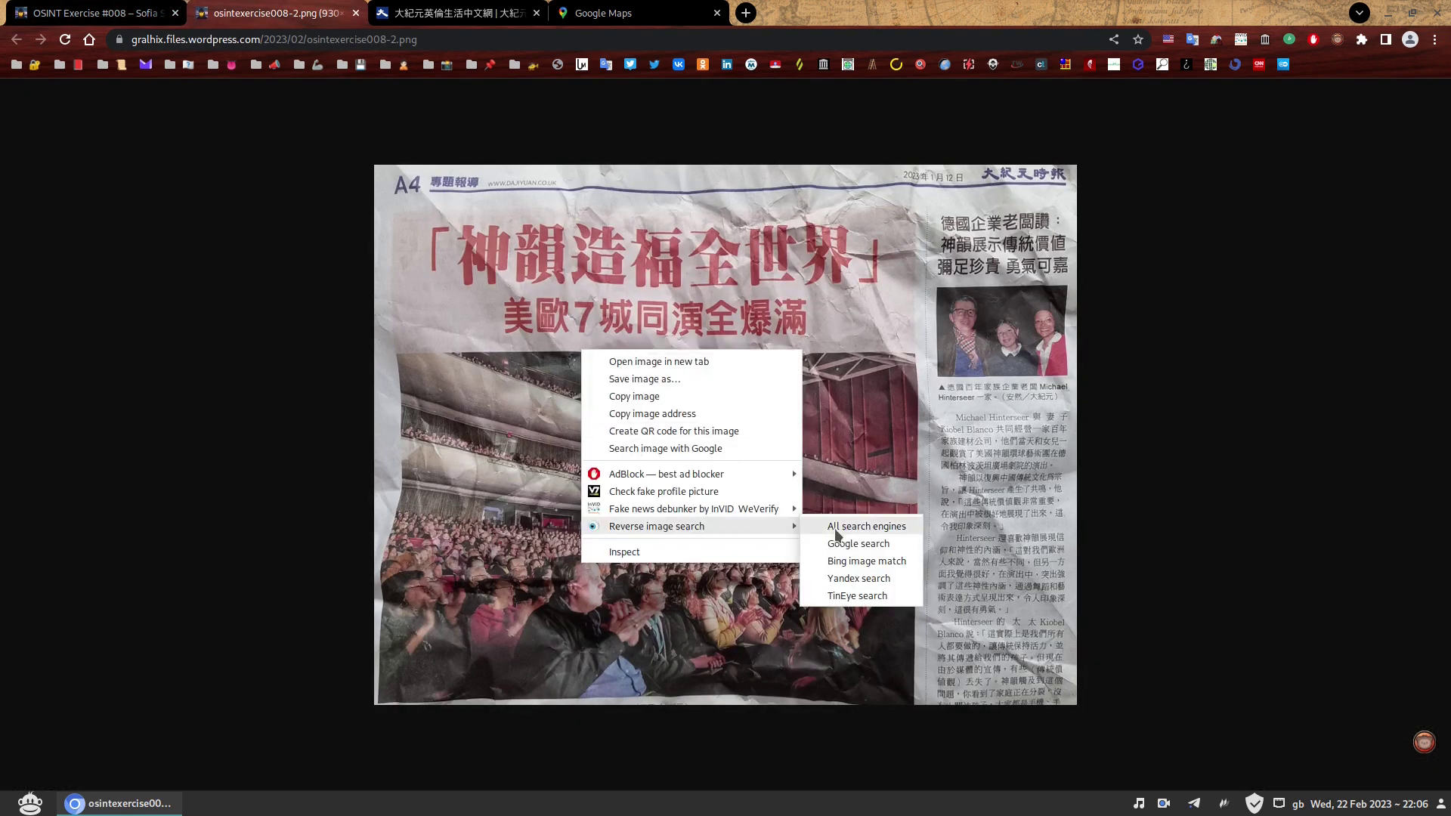
click(897, 547)
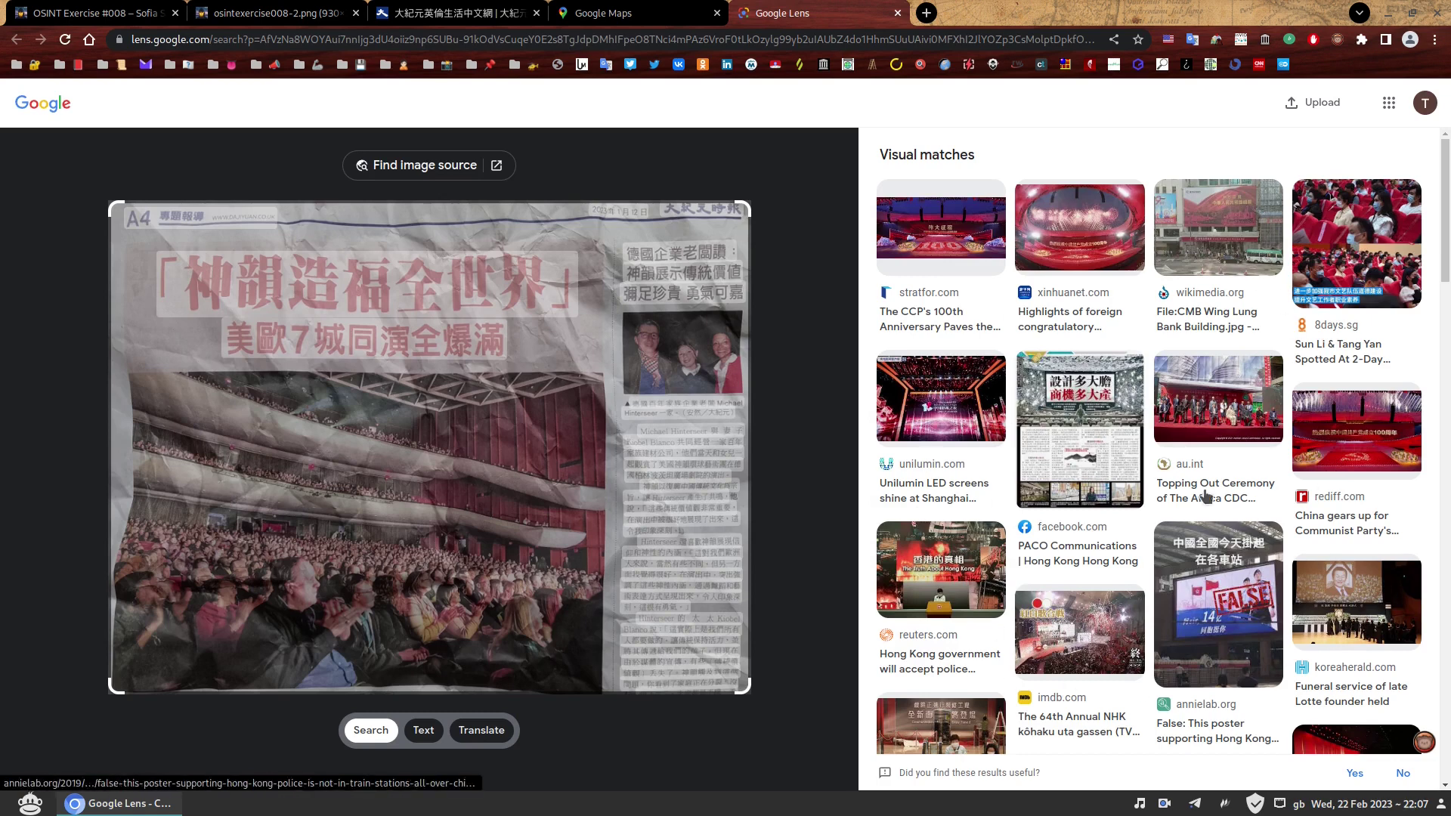
scroll(1157, 423, down, 5)
scroll(1072, 442, up, 5)
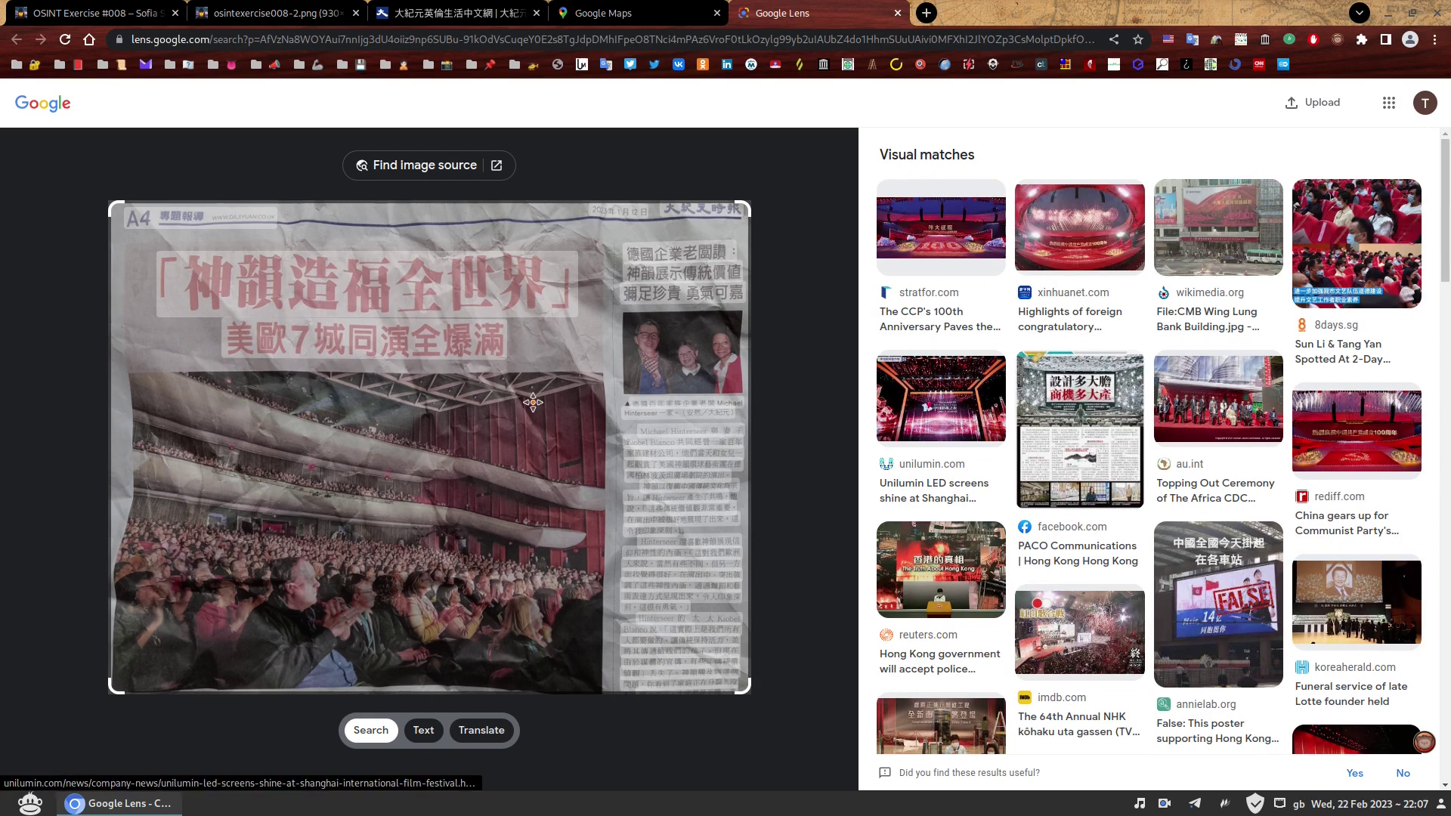
Narrow the image search area to the theatre balconies and red wall, and examine the matches for the venue
click(506, 431)
drag(508, 428, 483, 497)
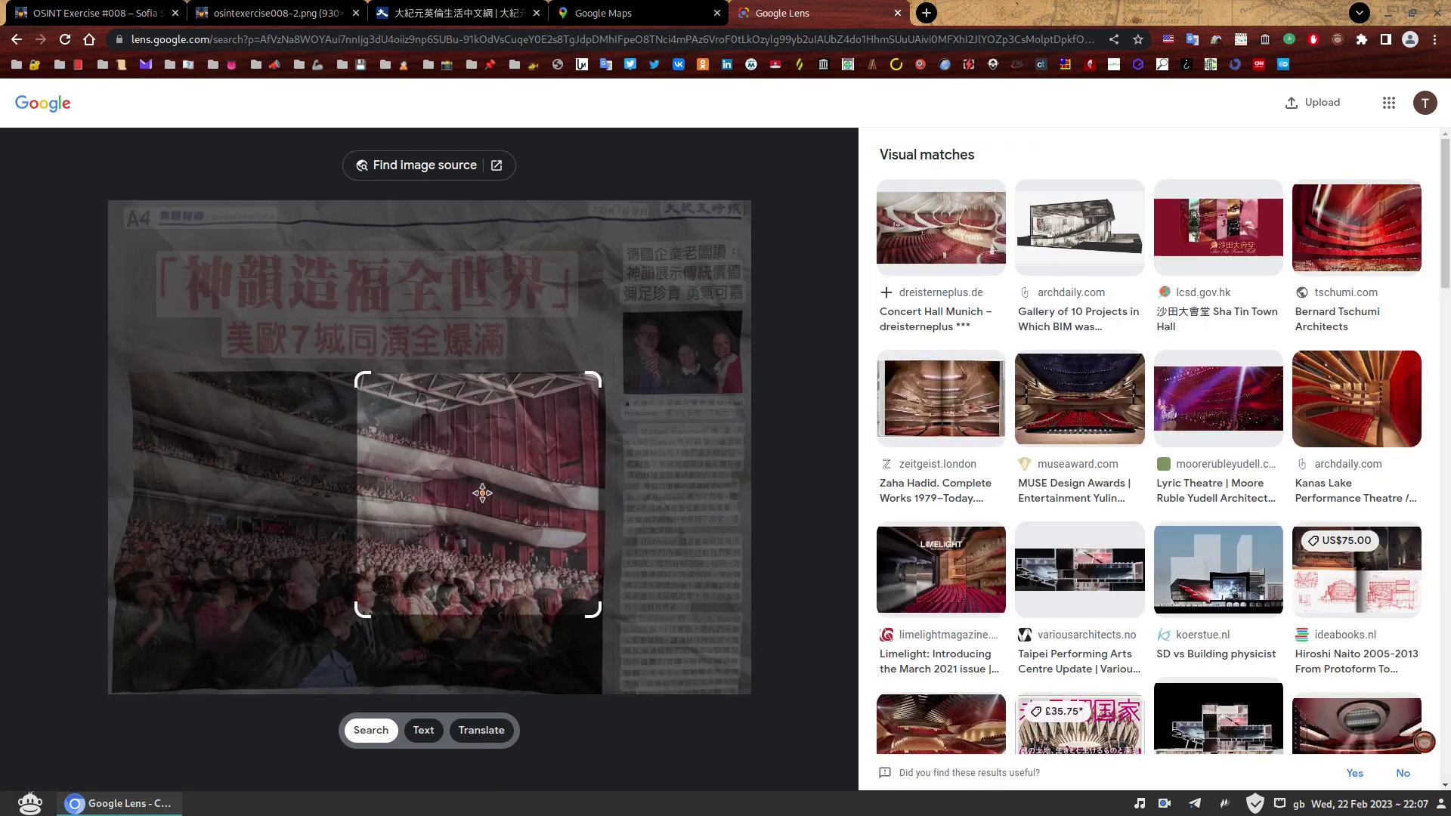
drag(368, 608, 139, 555)
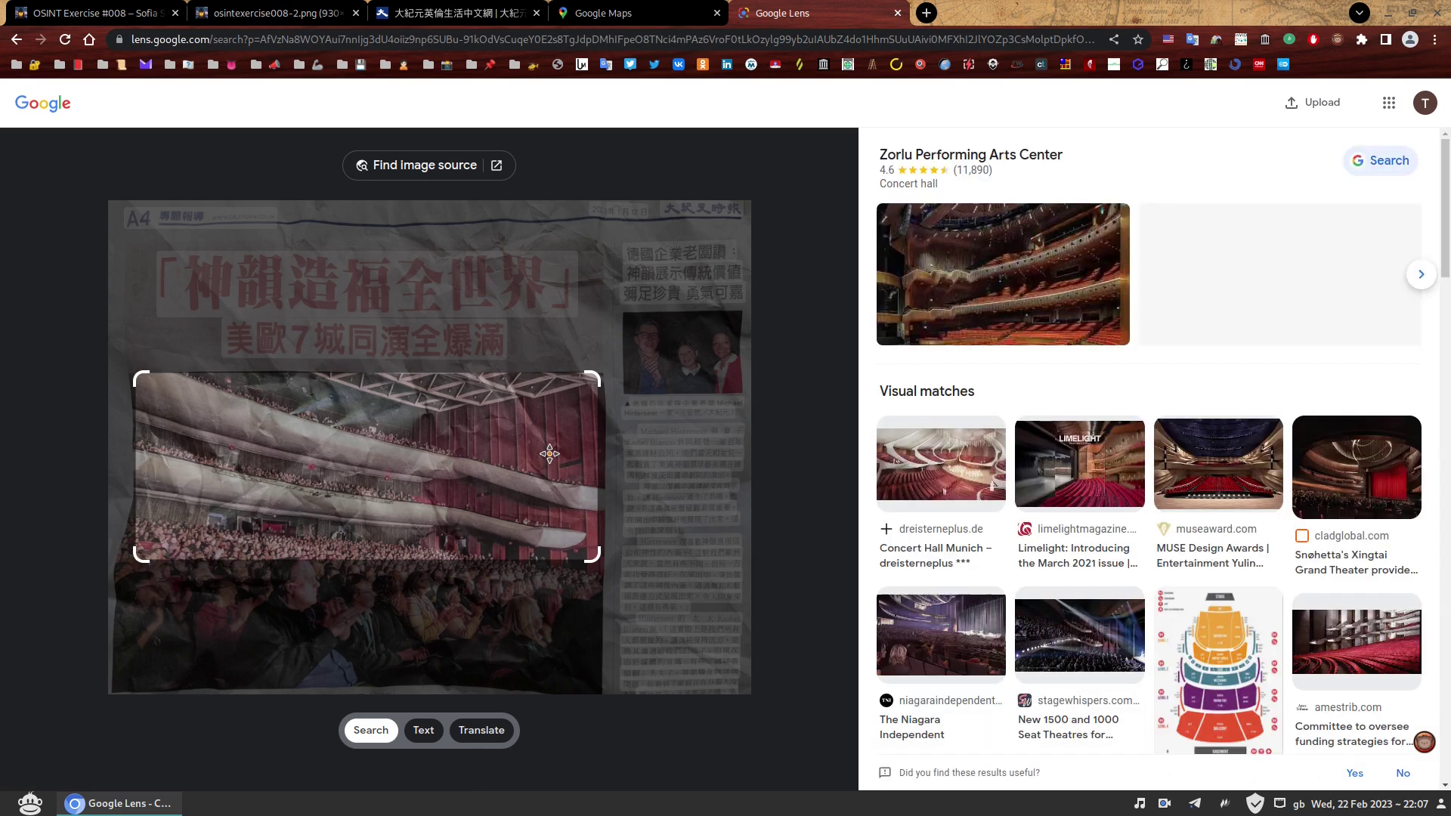
scroll(1236, 404, down, 7)
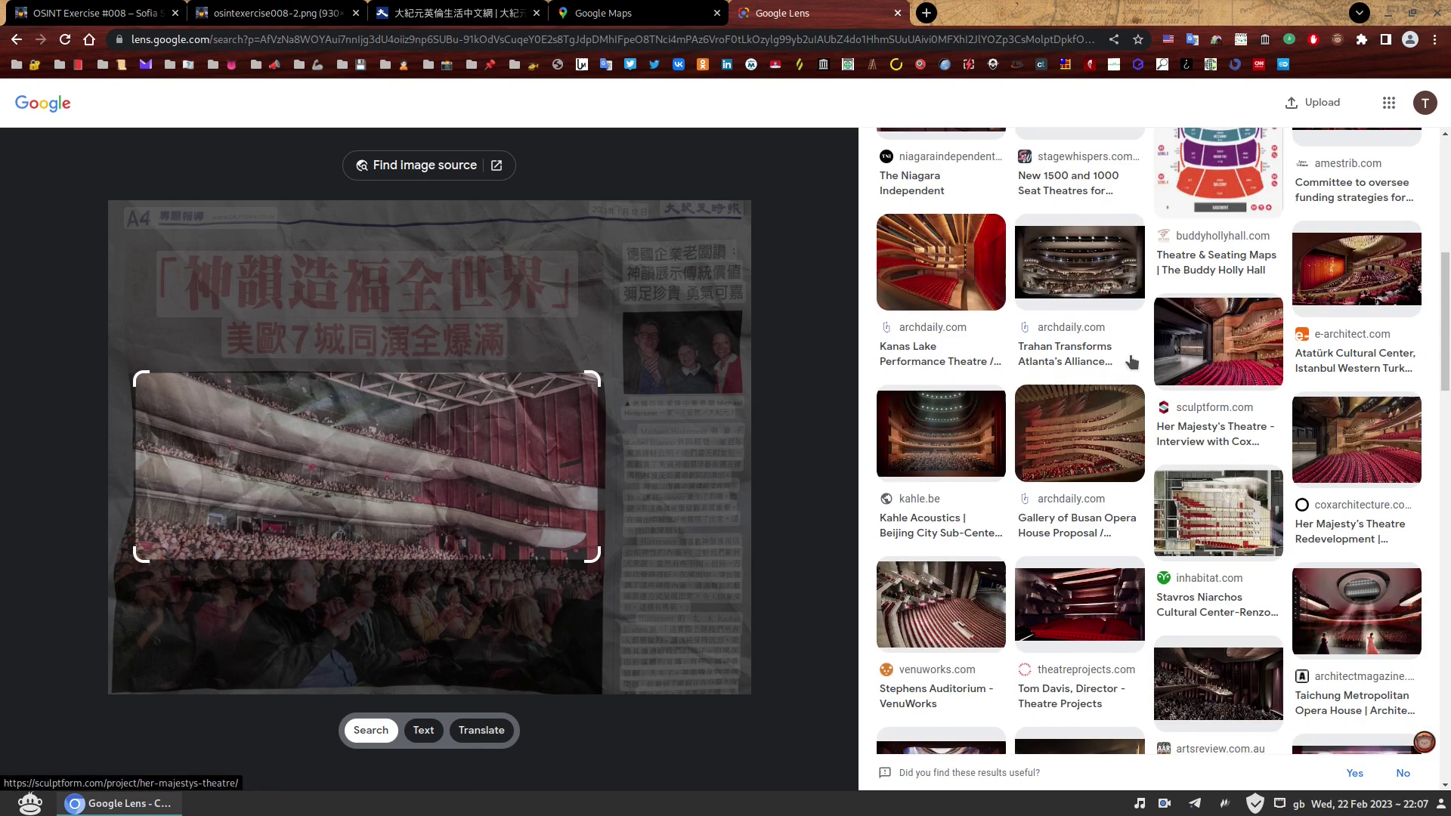
scroll(1218, 489, up, 5)
scroll(1149, 465, up, 3)
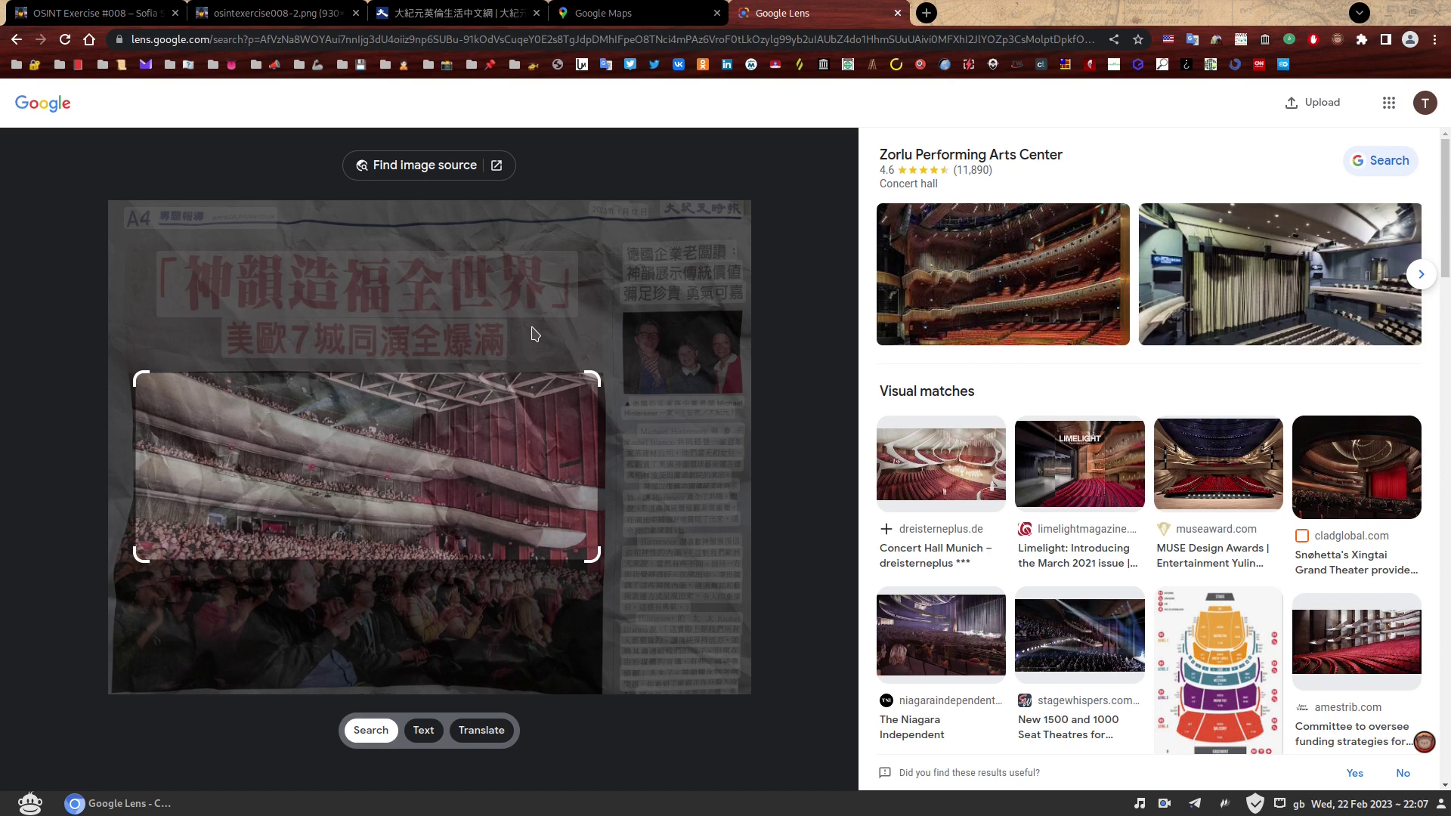
Extend the selection to the whole newspaper page, translate it into English and examine the mentions of Germany
drag(460, 484, 435, 314)
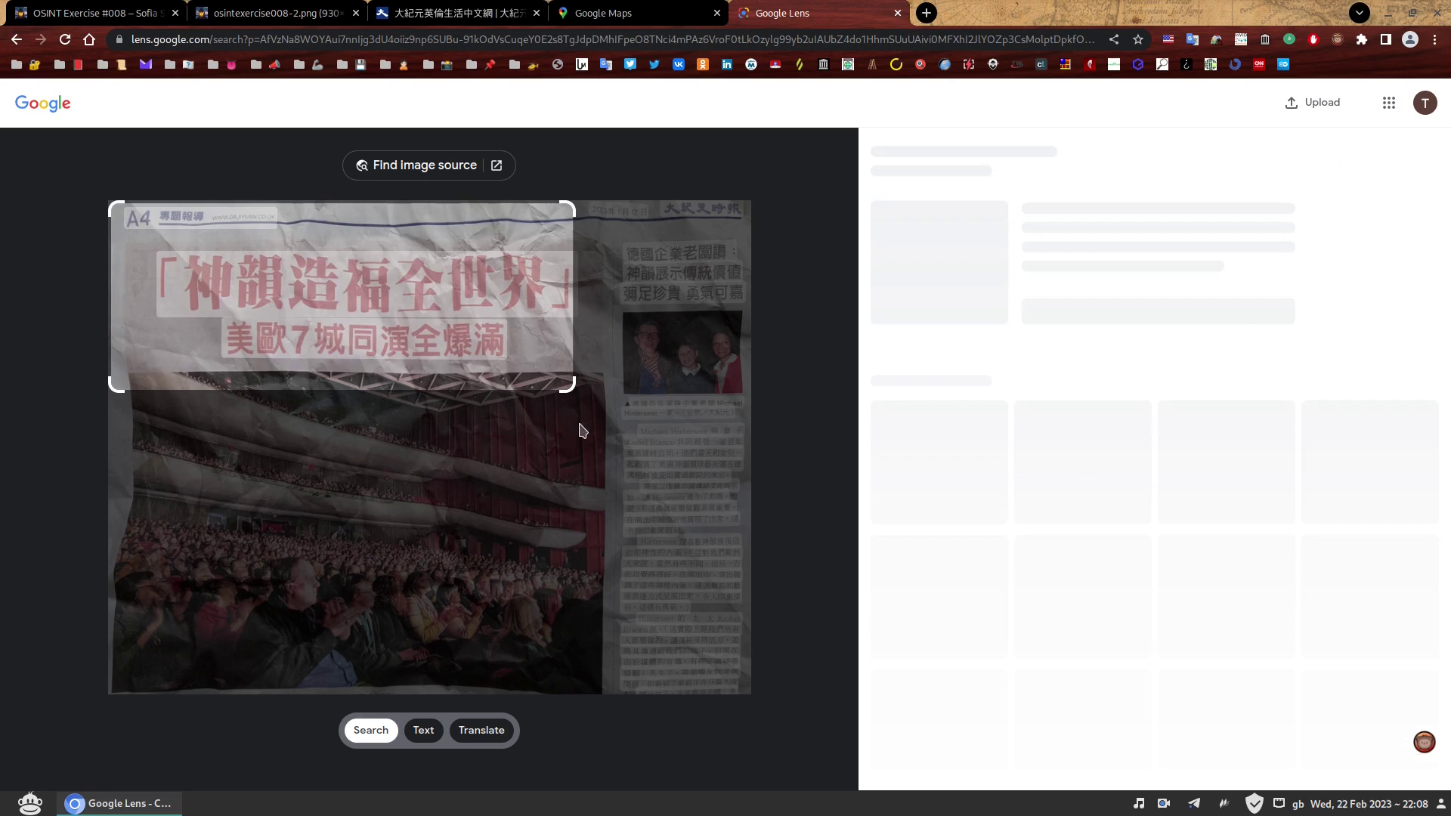
drag(572, 388, 781, 751)
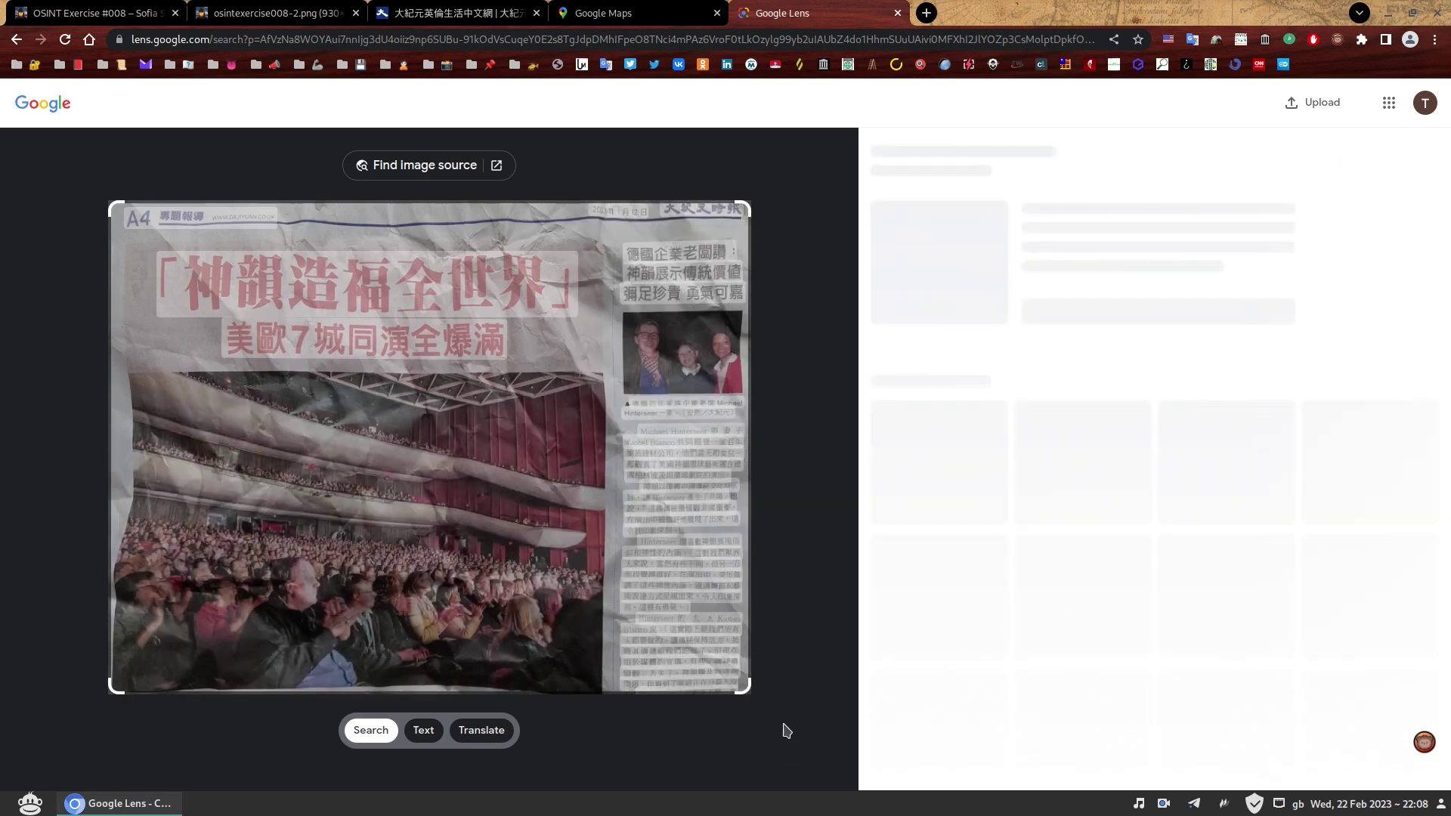
click(481, 732)
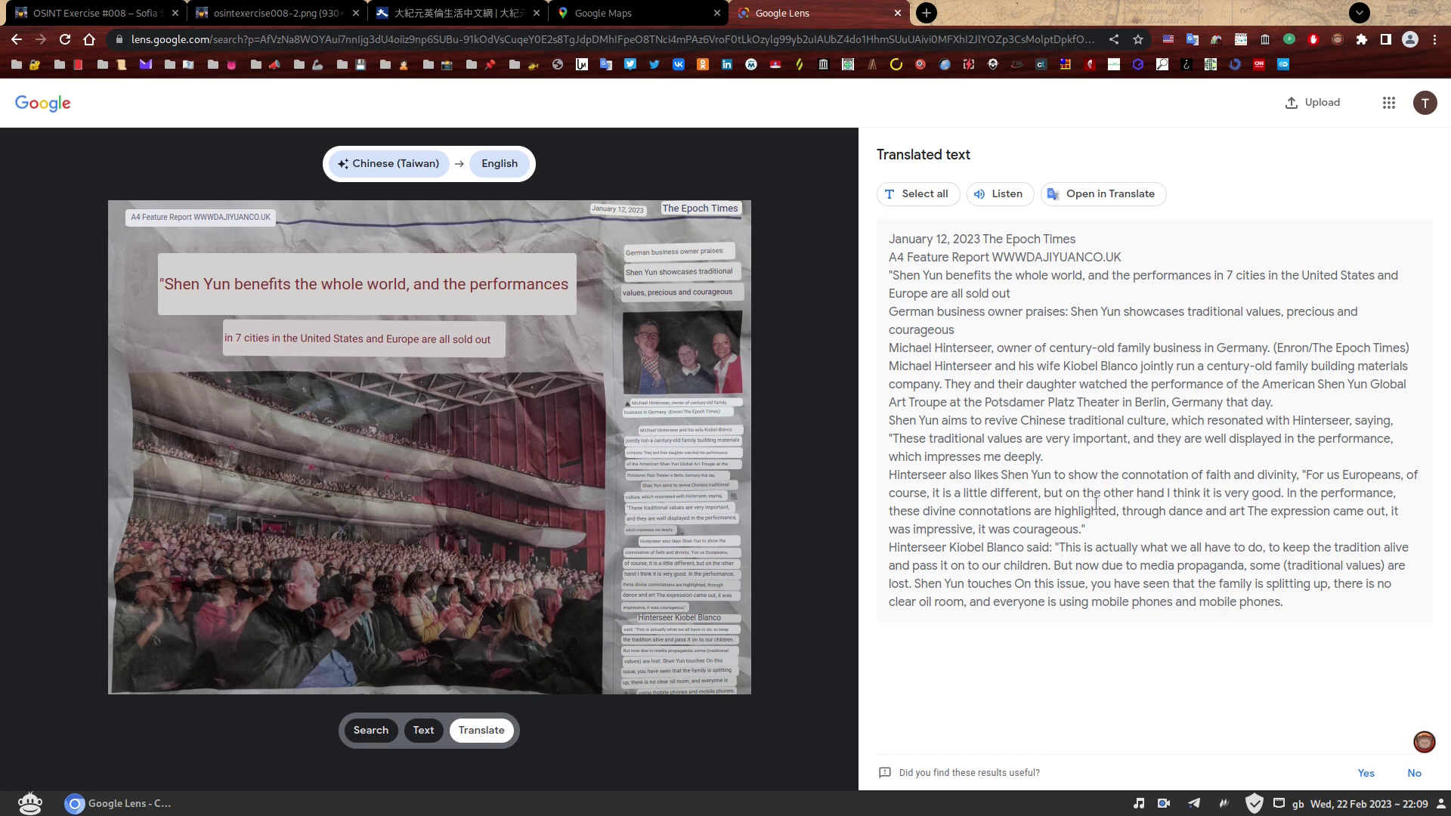
double_click(1249, 355)
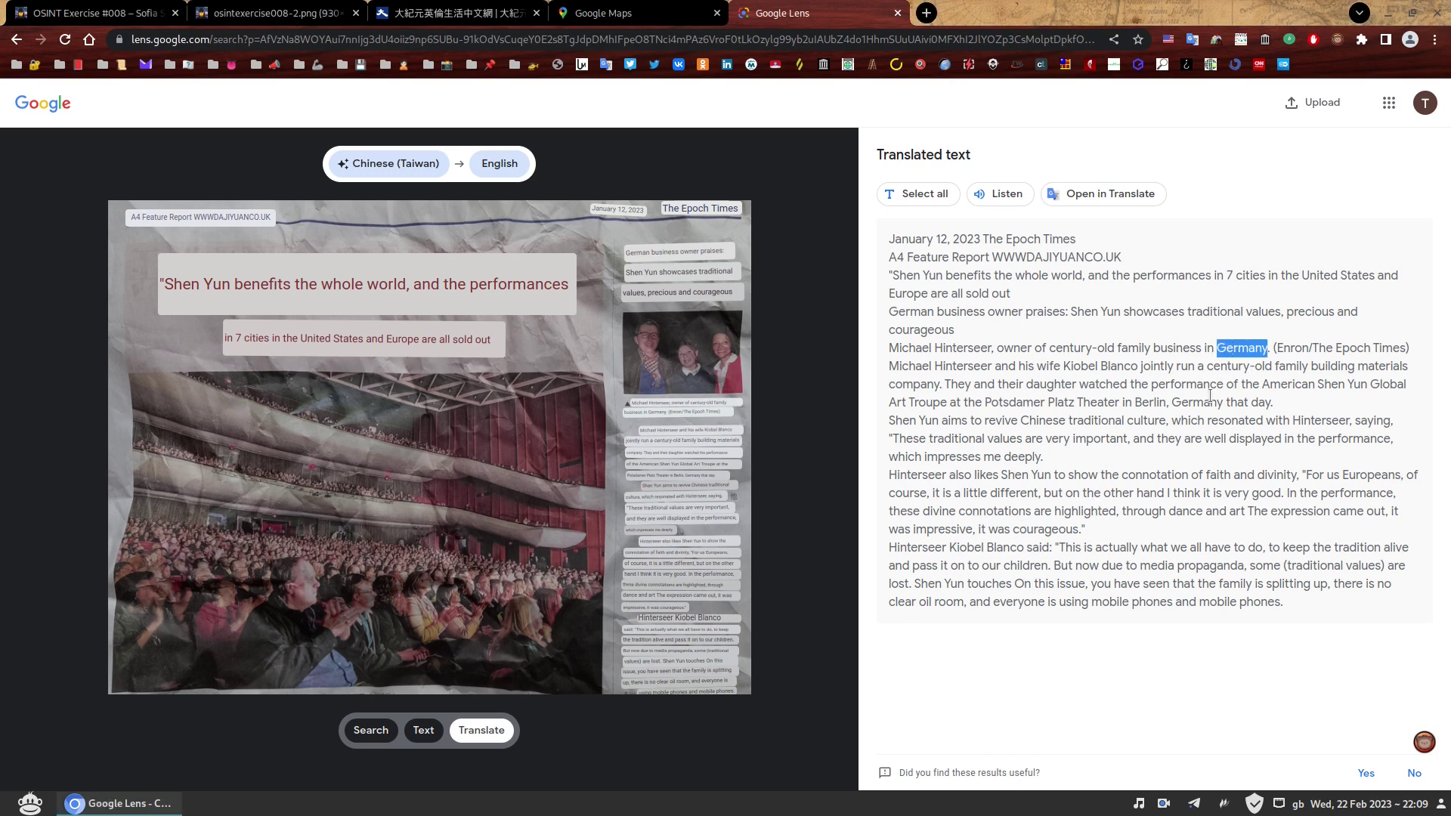
double_click(1150, 404)
double_click(1196, 403)
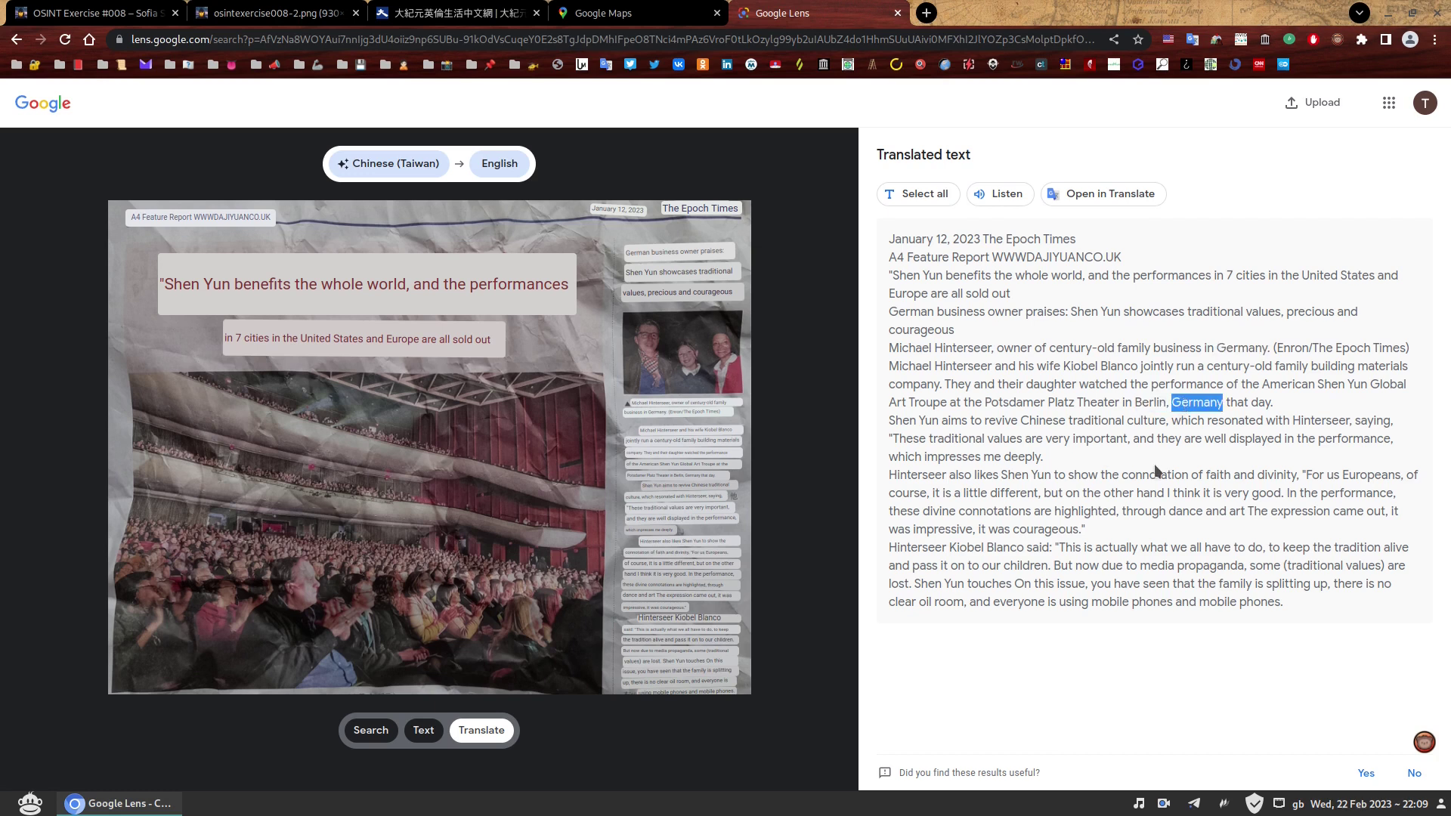
click(1089, 450)
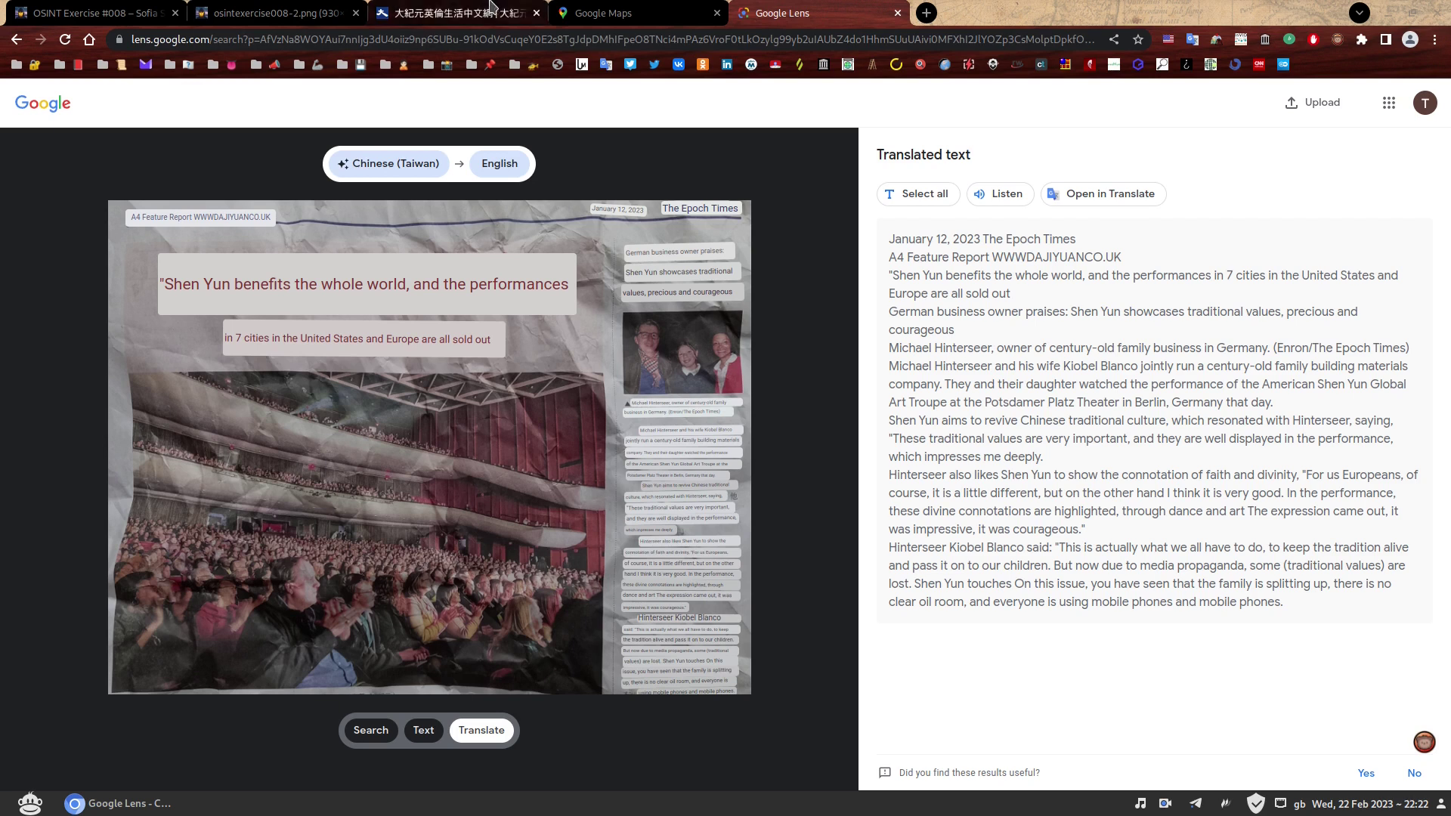
Search for the Chinese headline text "神韻造福全世界 美歐7城同演全爆滿" selected from the newspaper image and open the top epochtimes.com article
click(453, 13)
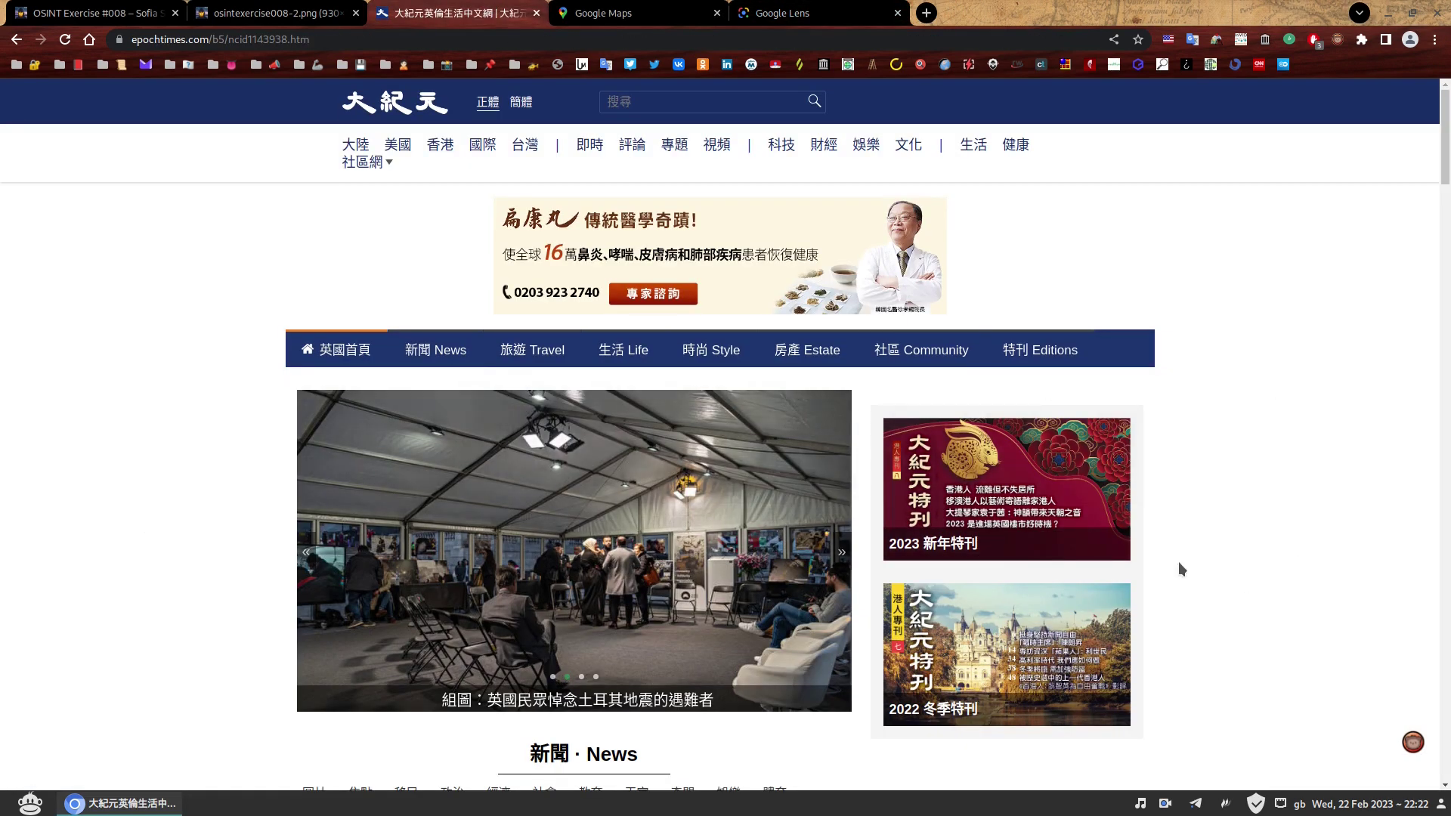
click(864, 11)
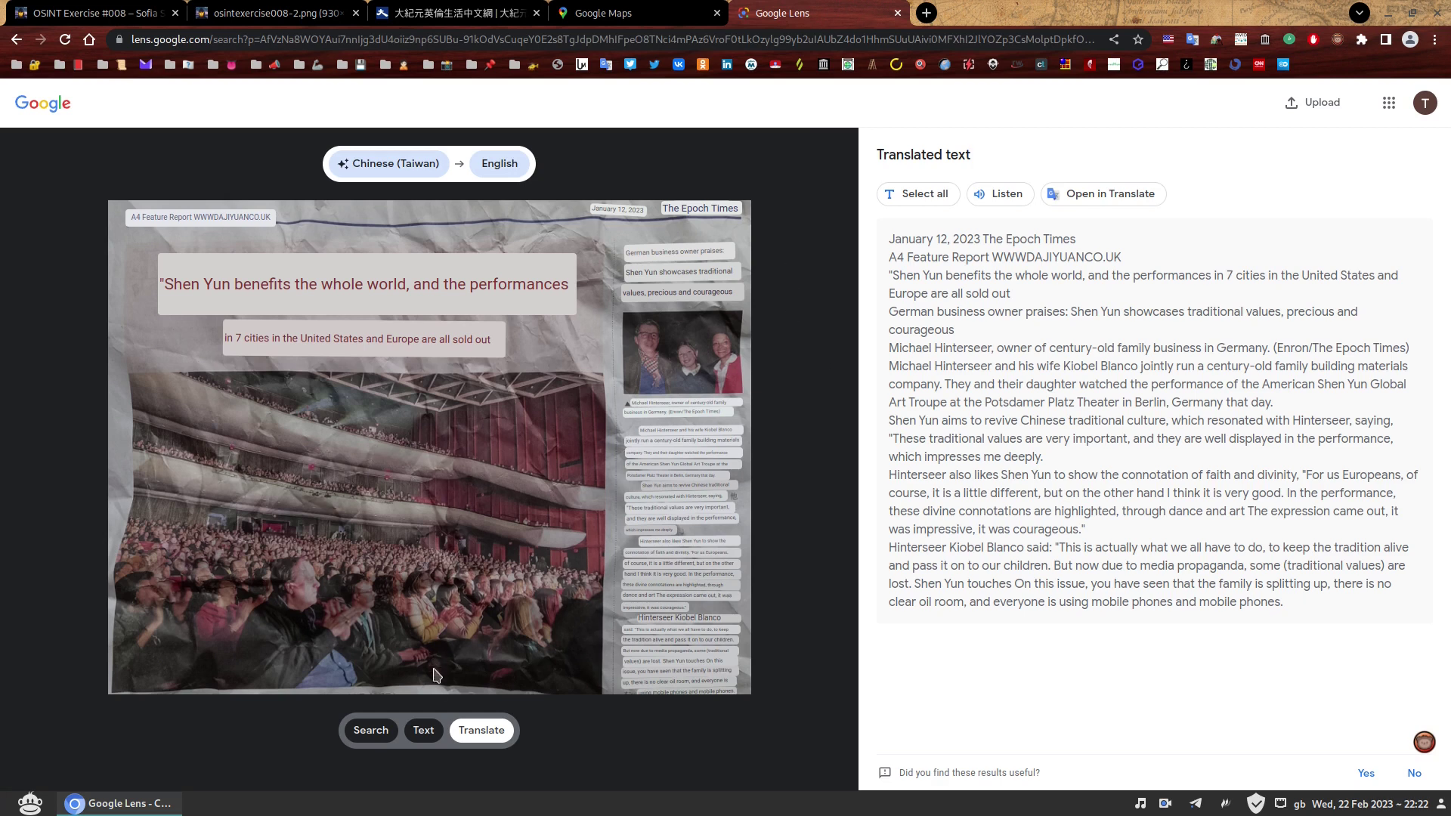
click(423, 730)
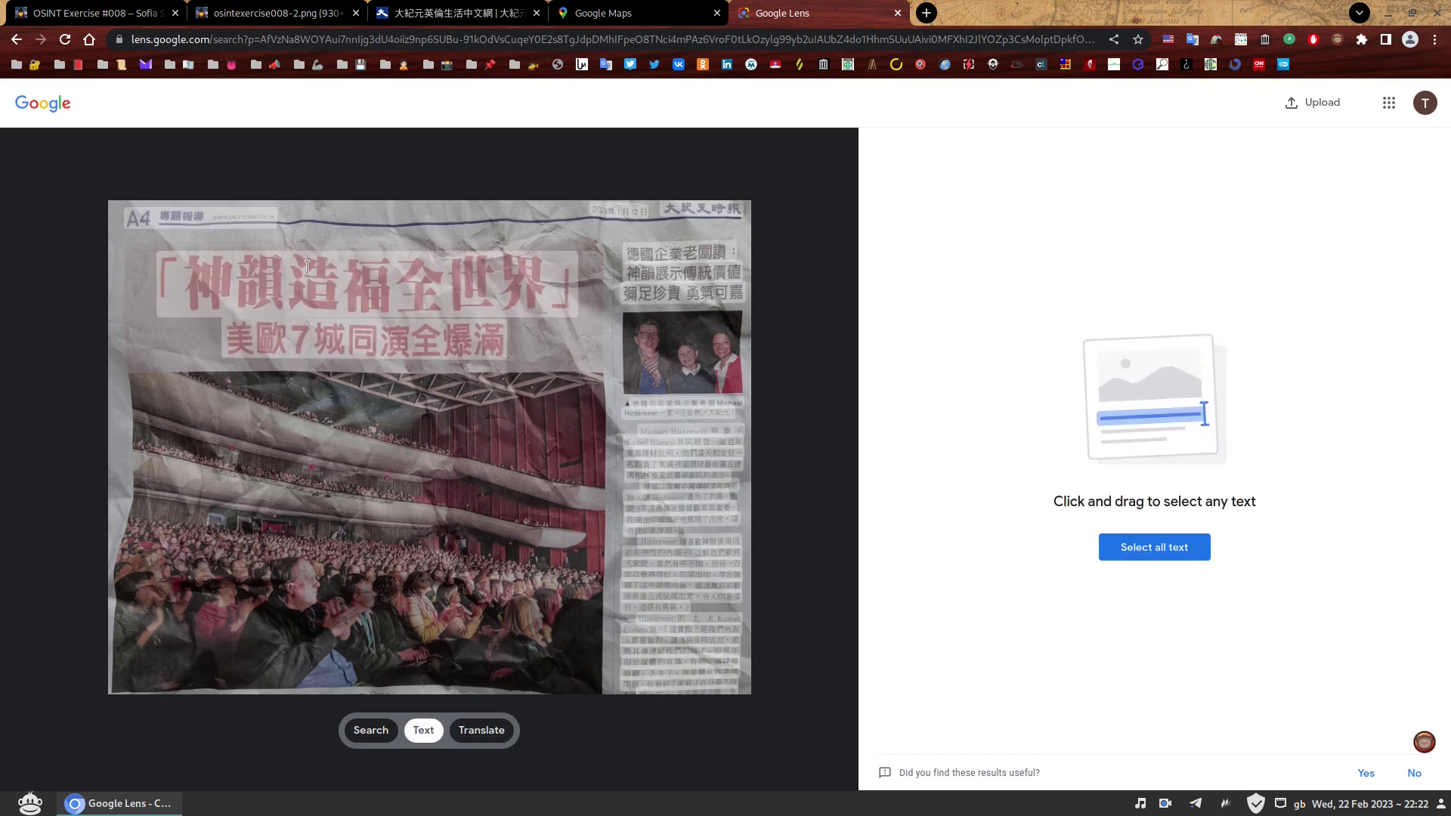
drag(182, 281, 516, 295)
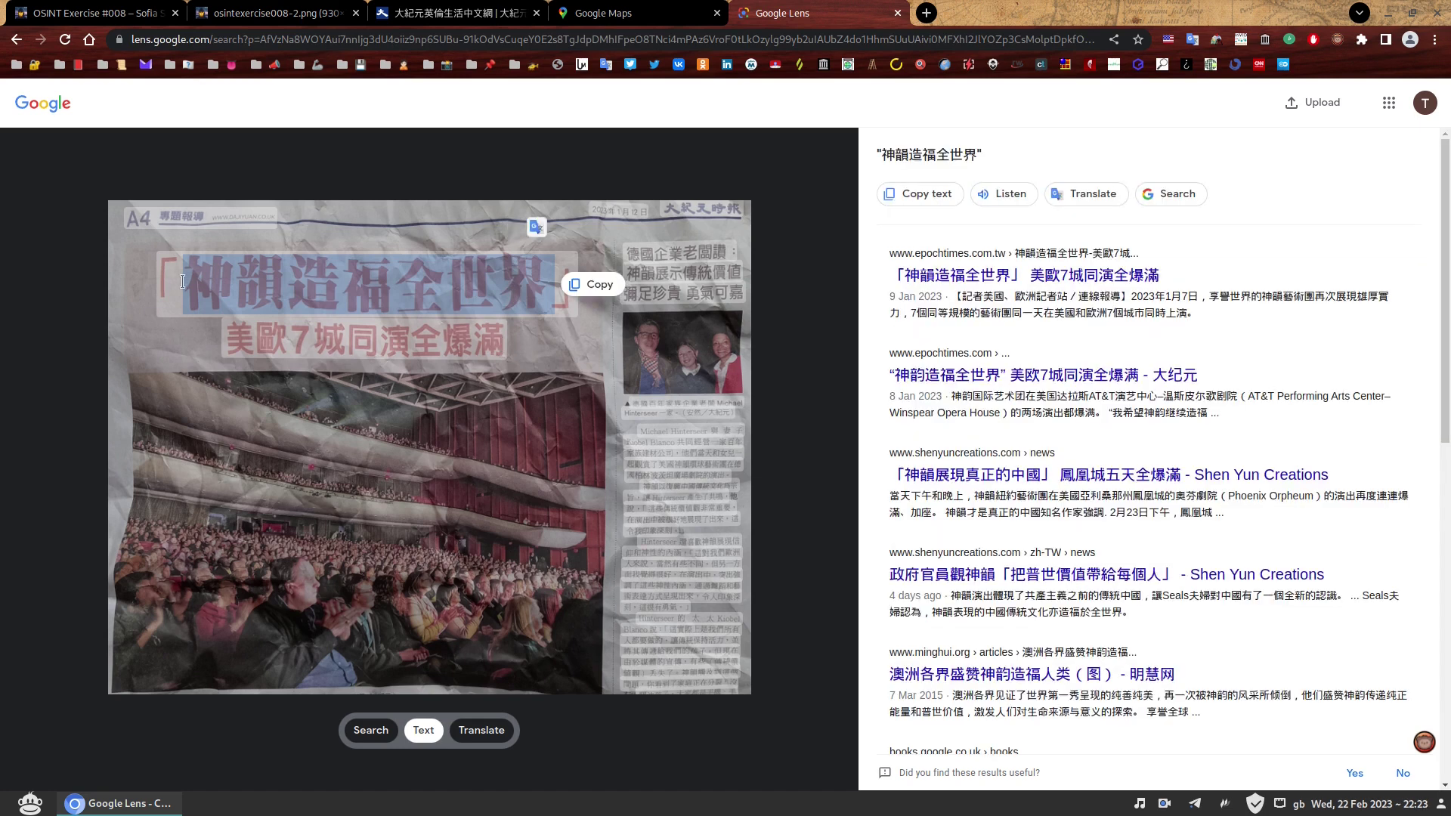
drag(158, 339, 534, 349)
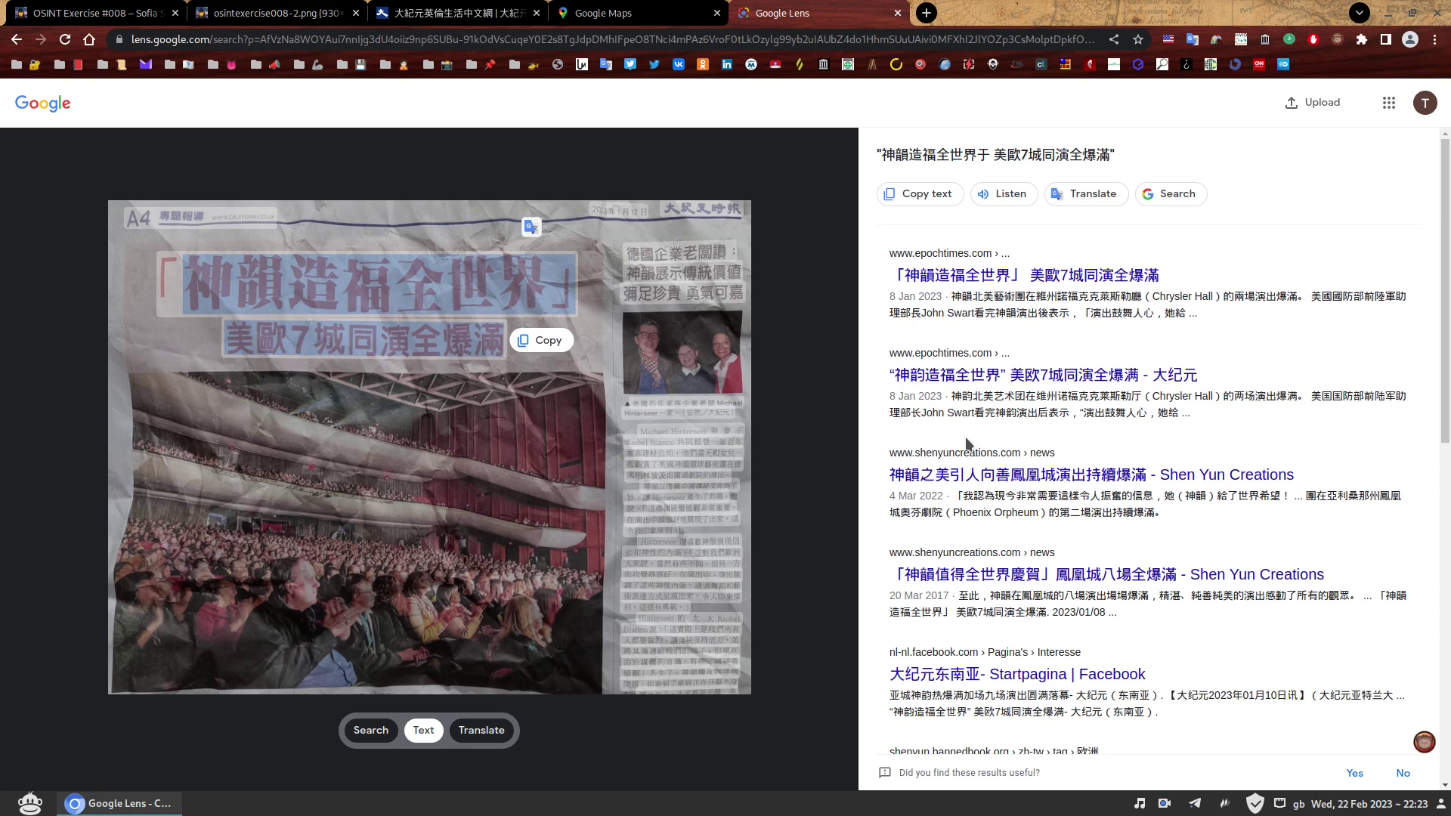
click(1026, 276)
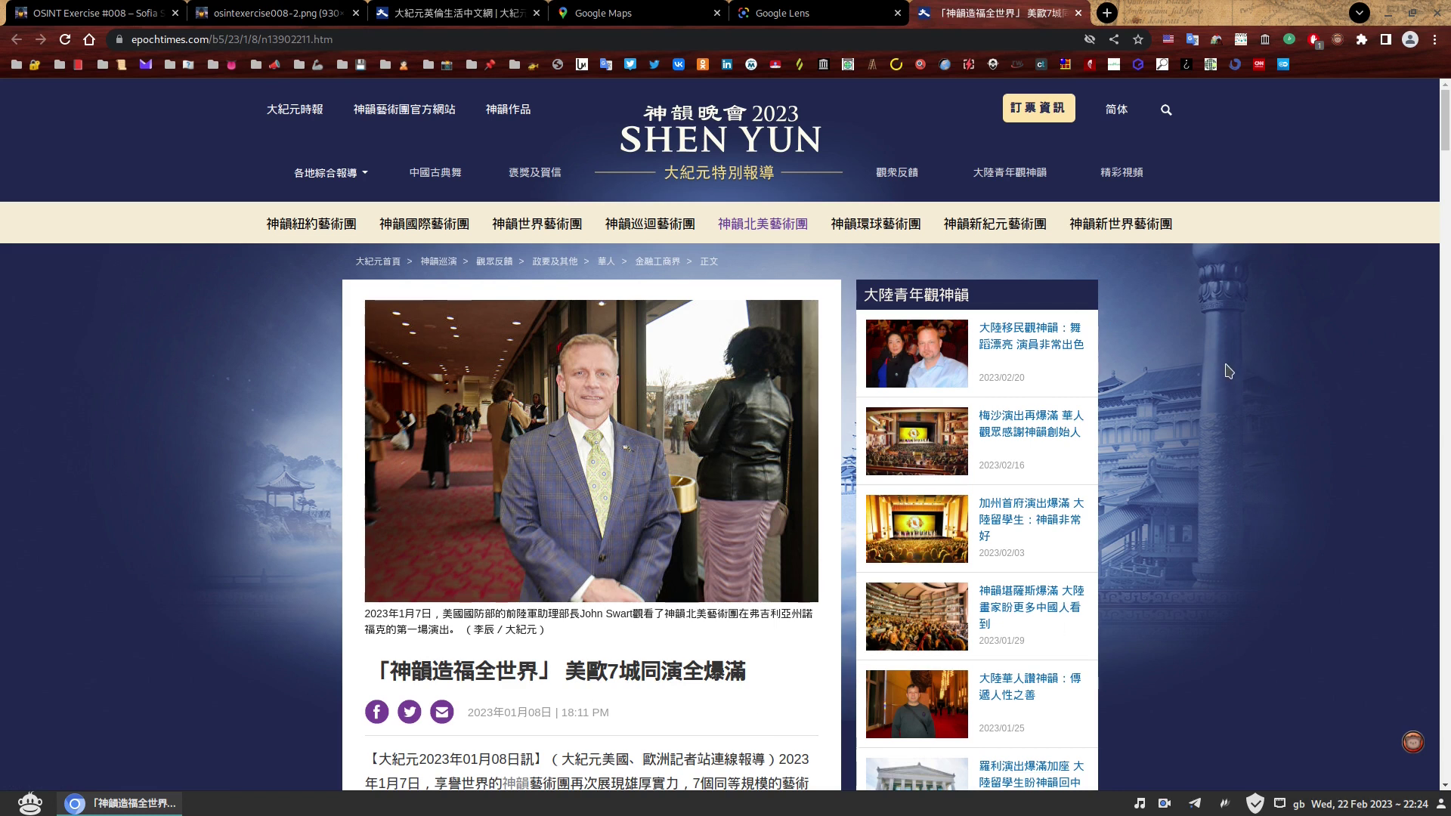
Translate the whole epochtimes.com article into English and skim its opening sections
click(1193, 42)
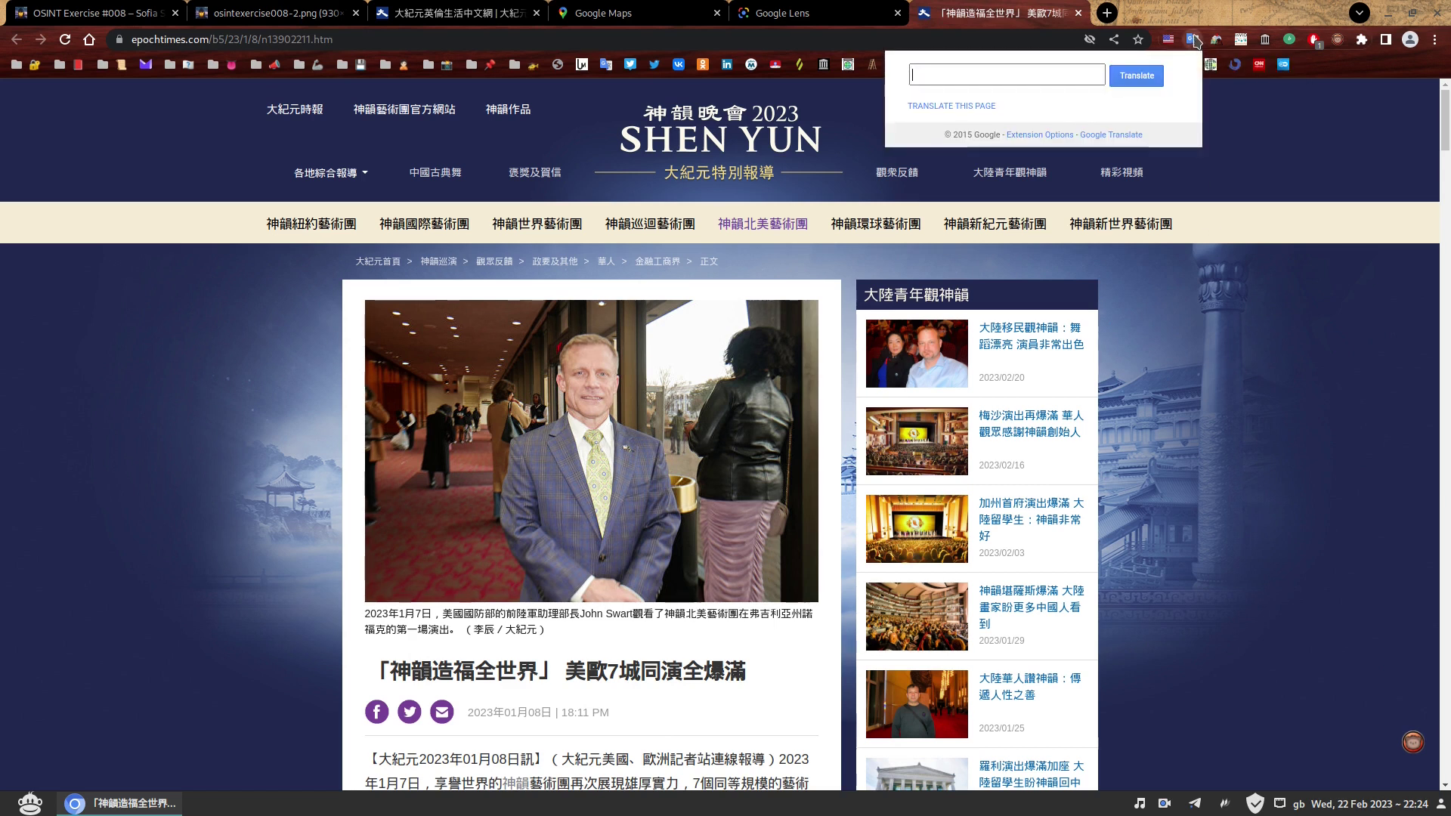
click(950, 107)
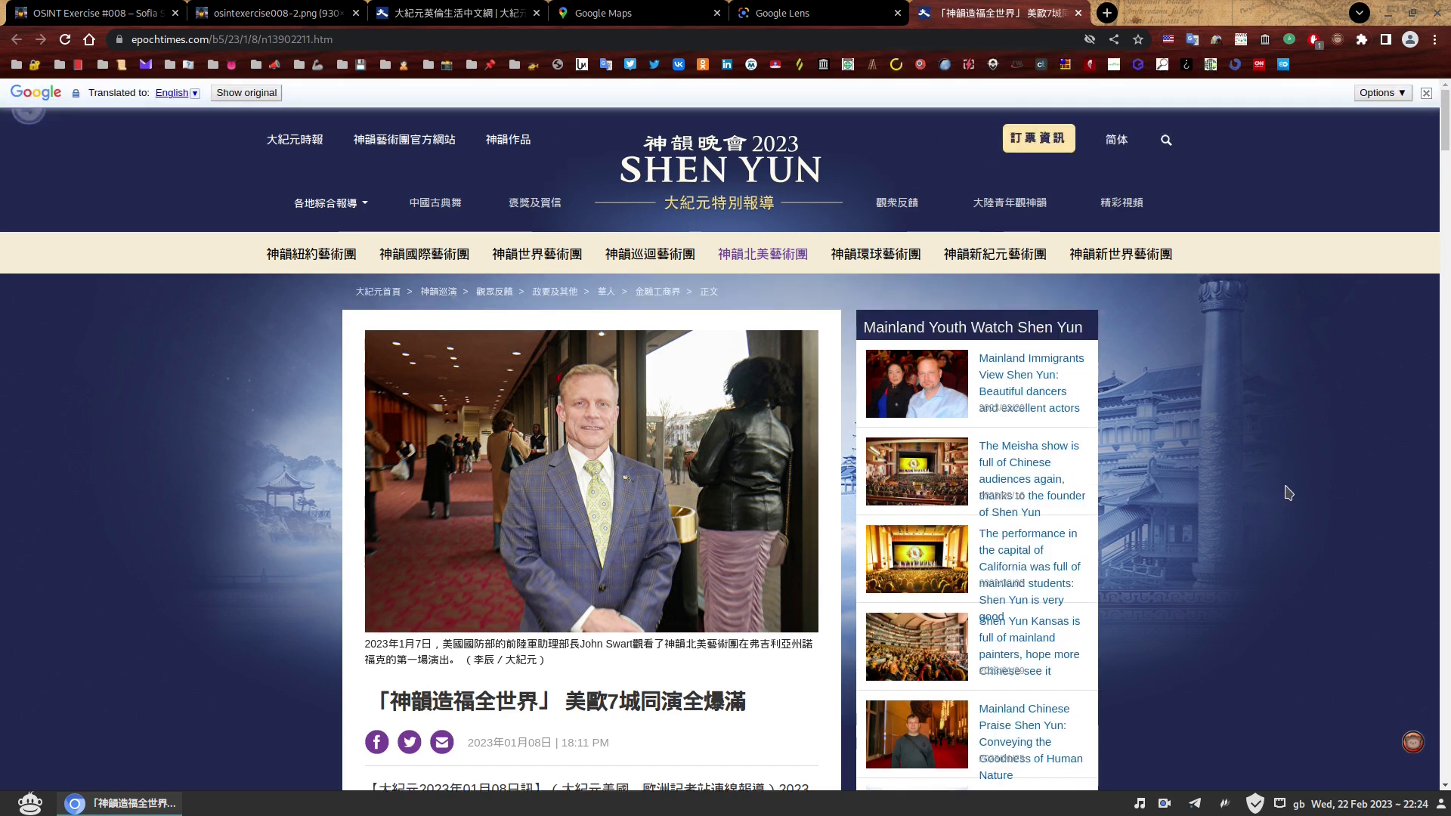
scroll(1281, 466, down, 3)
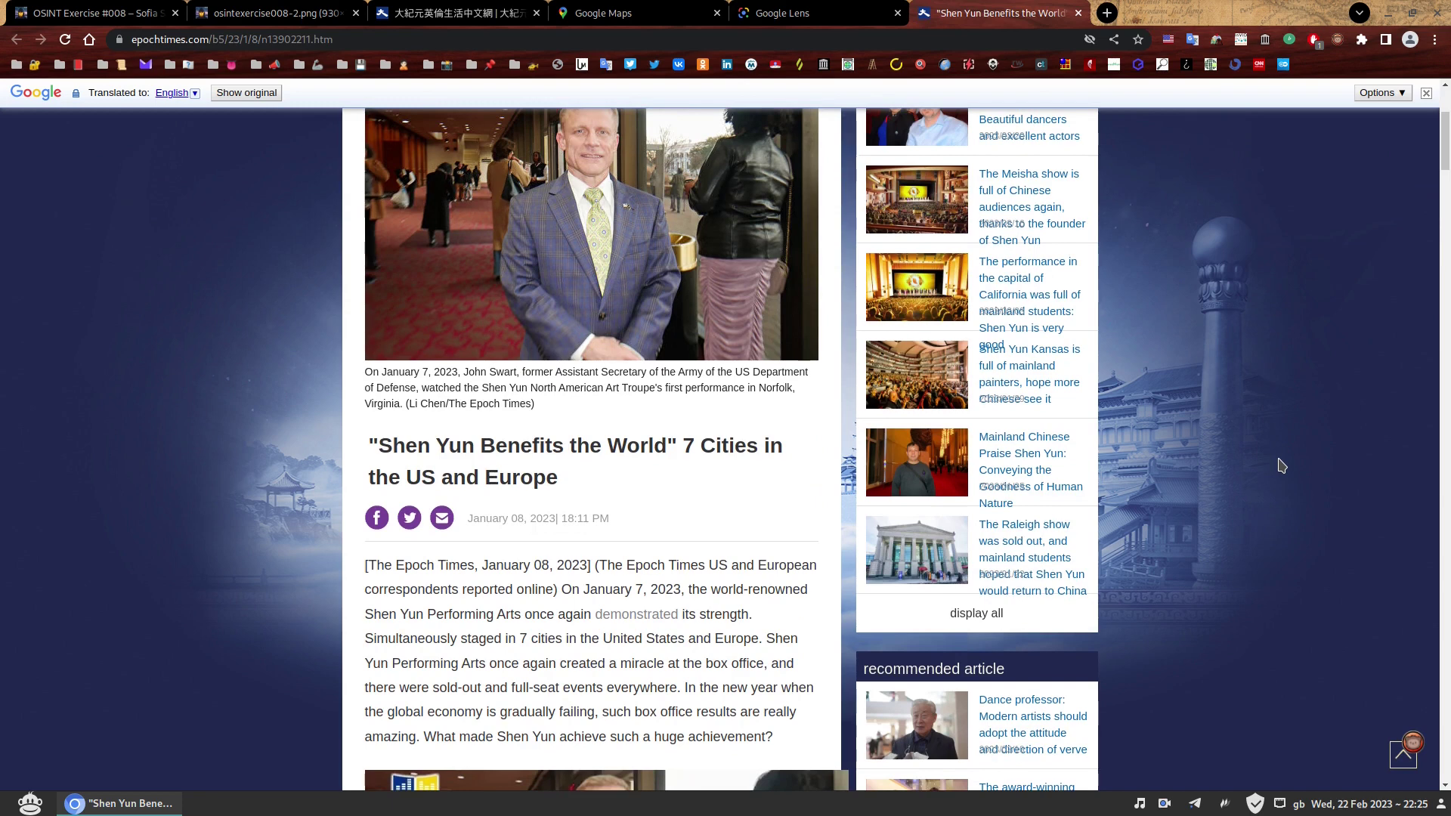
scroll(1281, 465, down, 15)
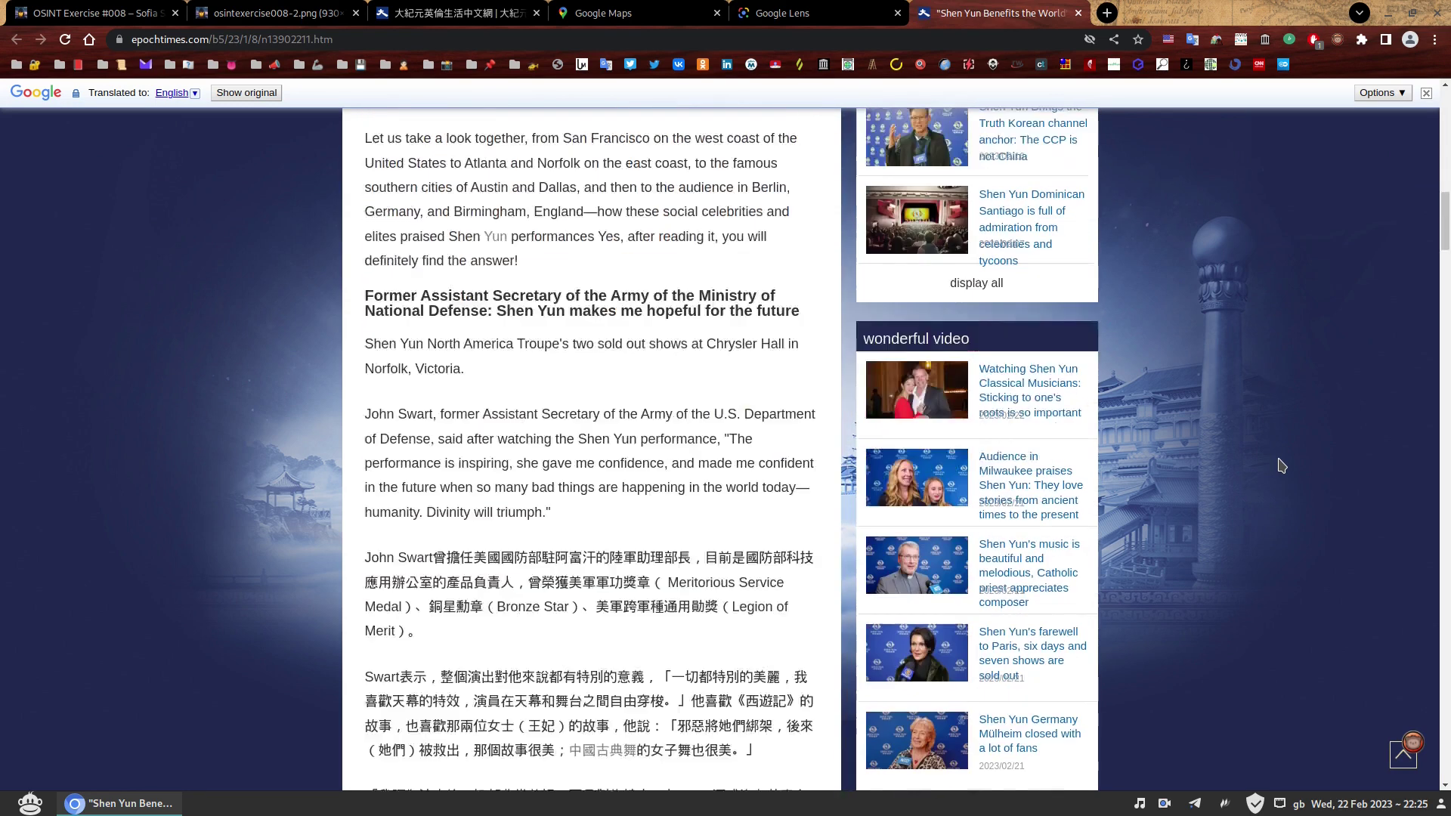
scroll(1282, 466, down, 10)
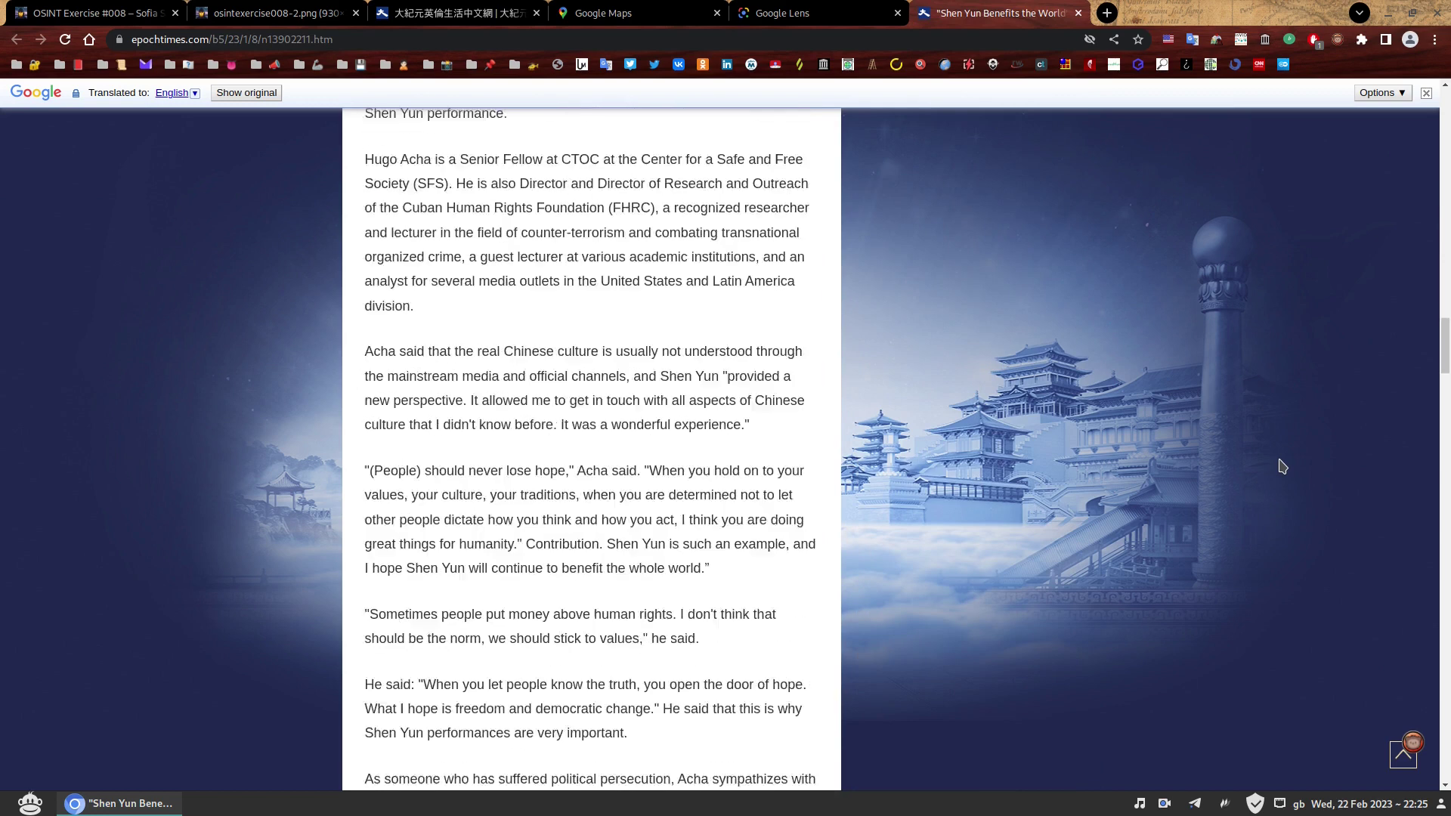
scroll(1282, 465, up, 20)
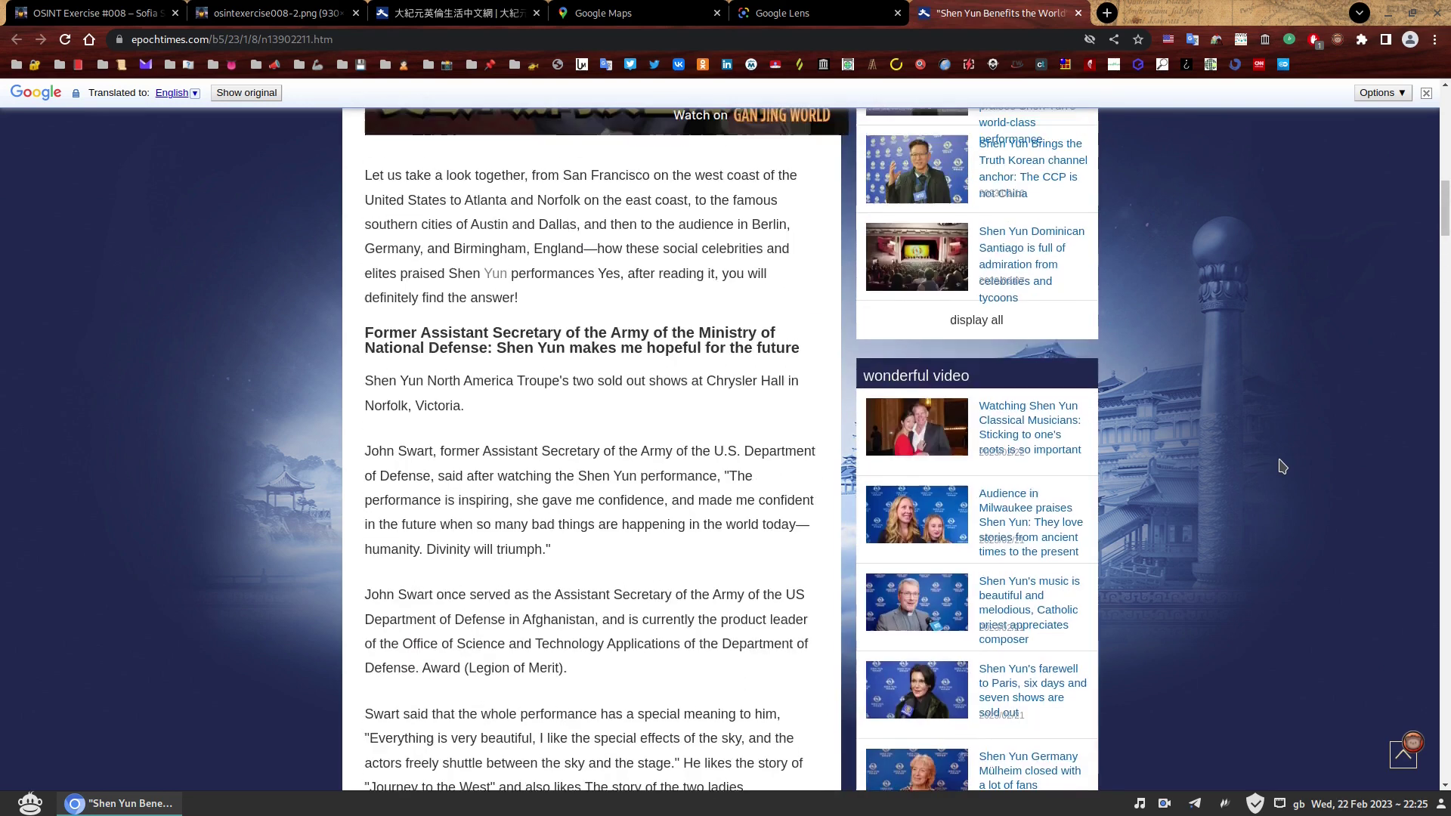
scroll(1283, 466, up, 3)
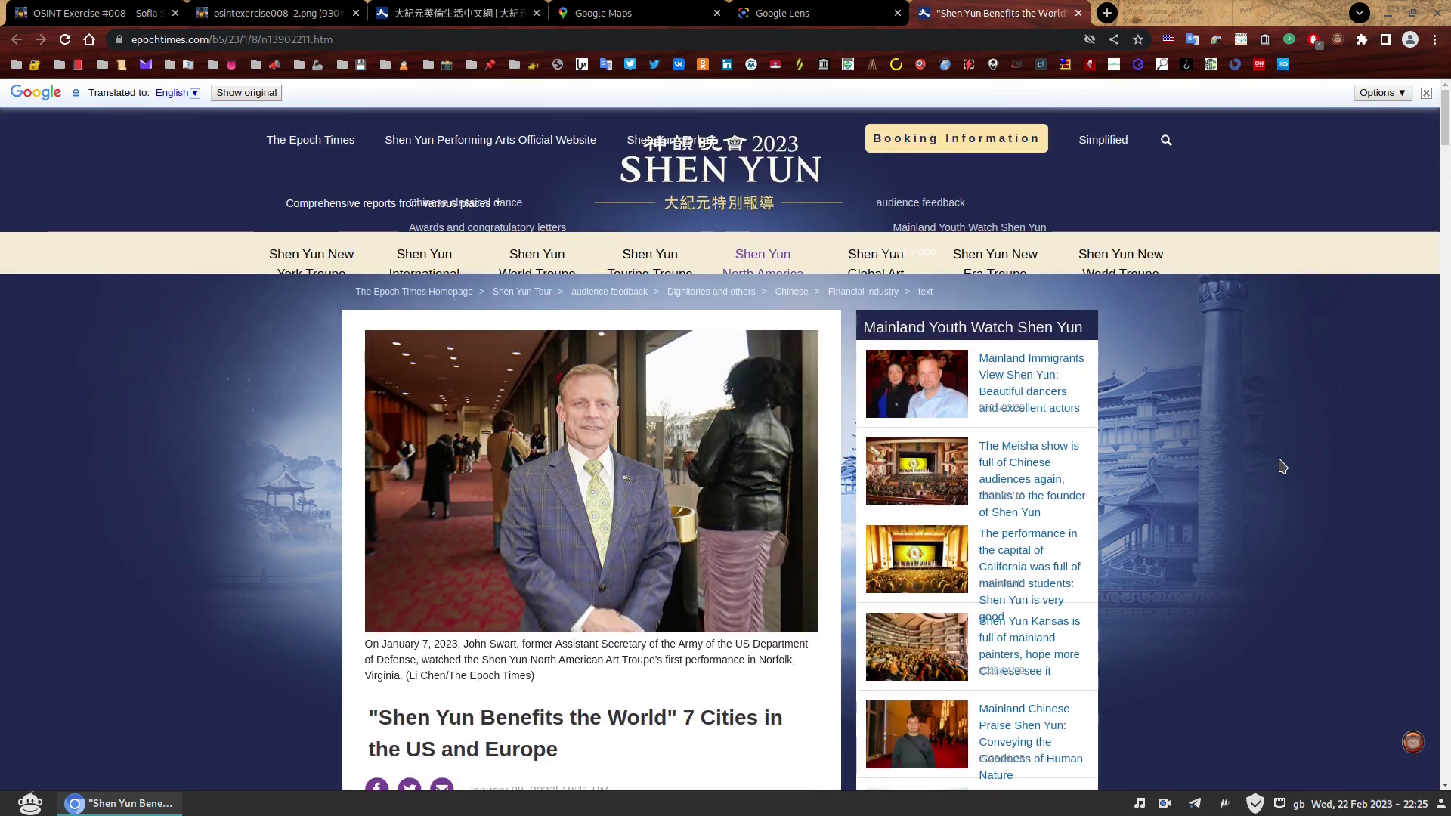
Scan the rest of the translated article for the newspaper's audience photo
scroll(1283, 467, down, 20)
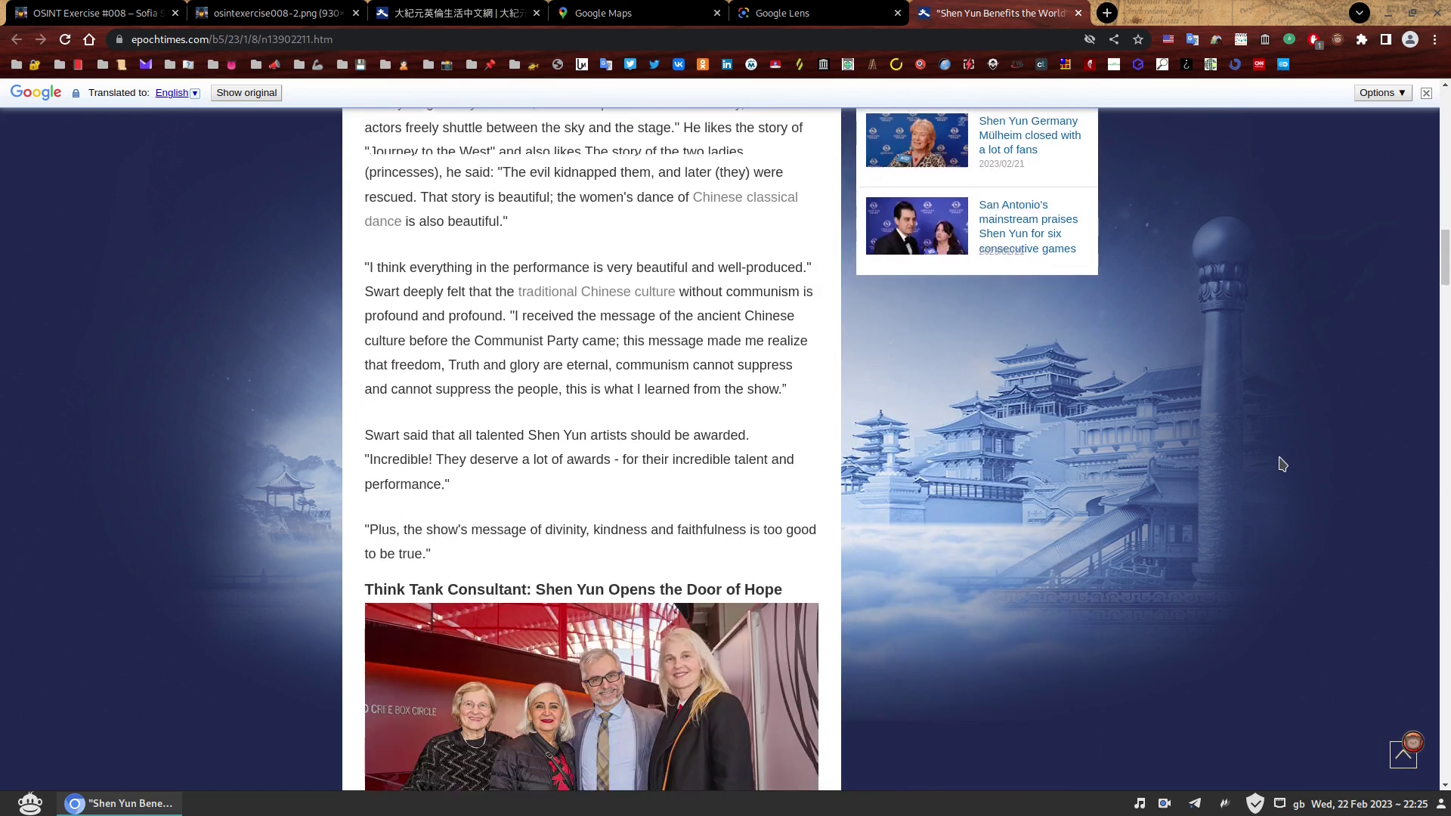
scroll(1283, 465, down, 20)
scroll(1283, 465, down, 20)
scroll(1280, 461, down, 15)
drag(1439, 718, 398, 7)
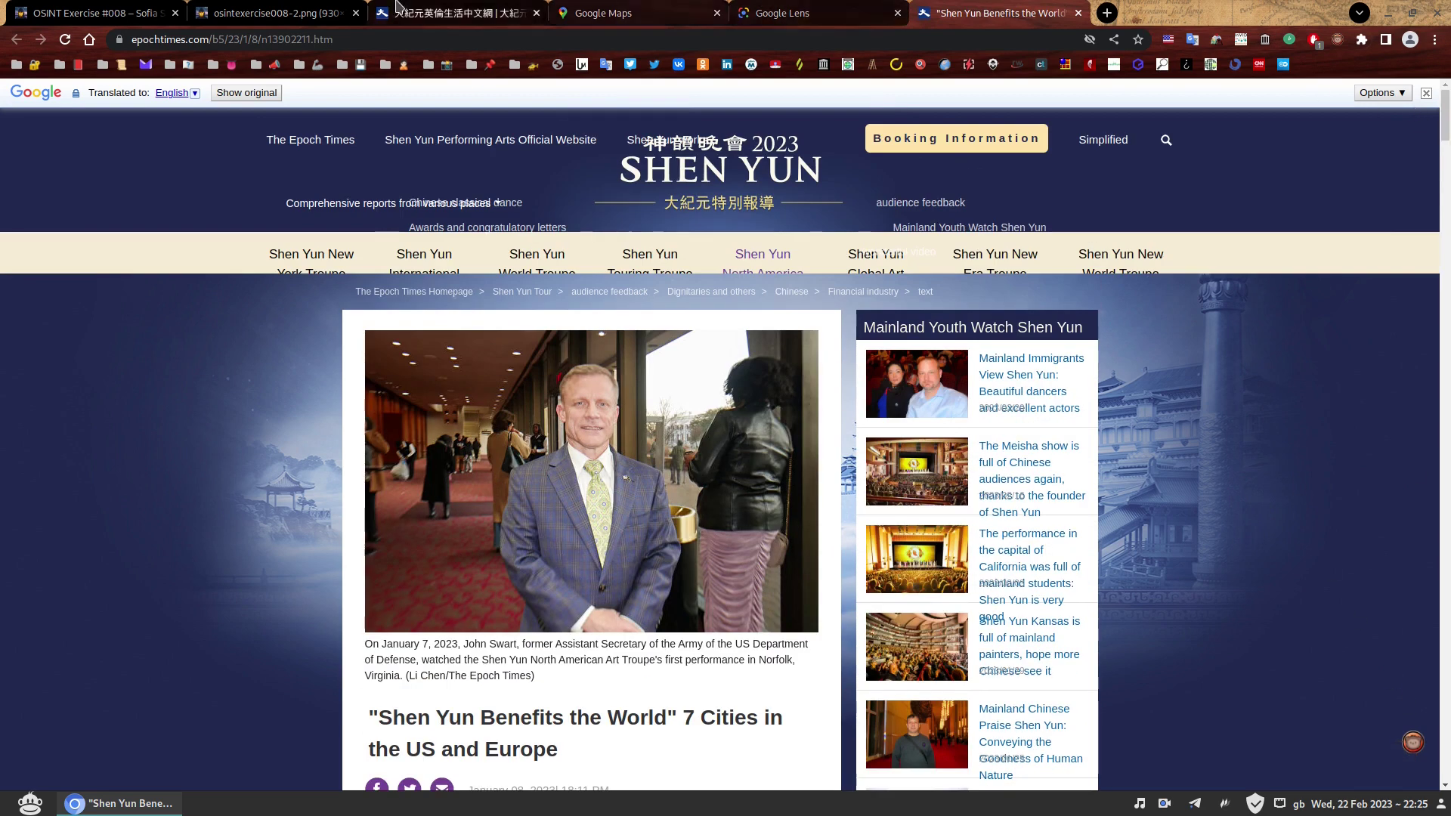
Compare the newspaper page's family photo with the article's section on the owner of a century-old German family business
click(91, 13)
click(272, 13)
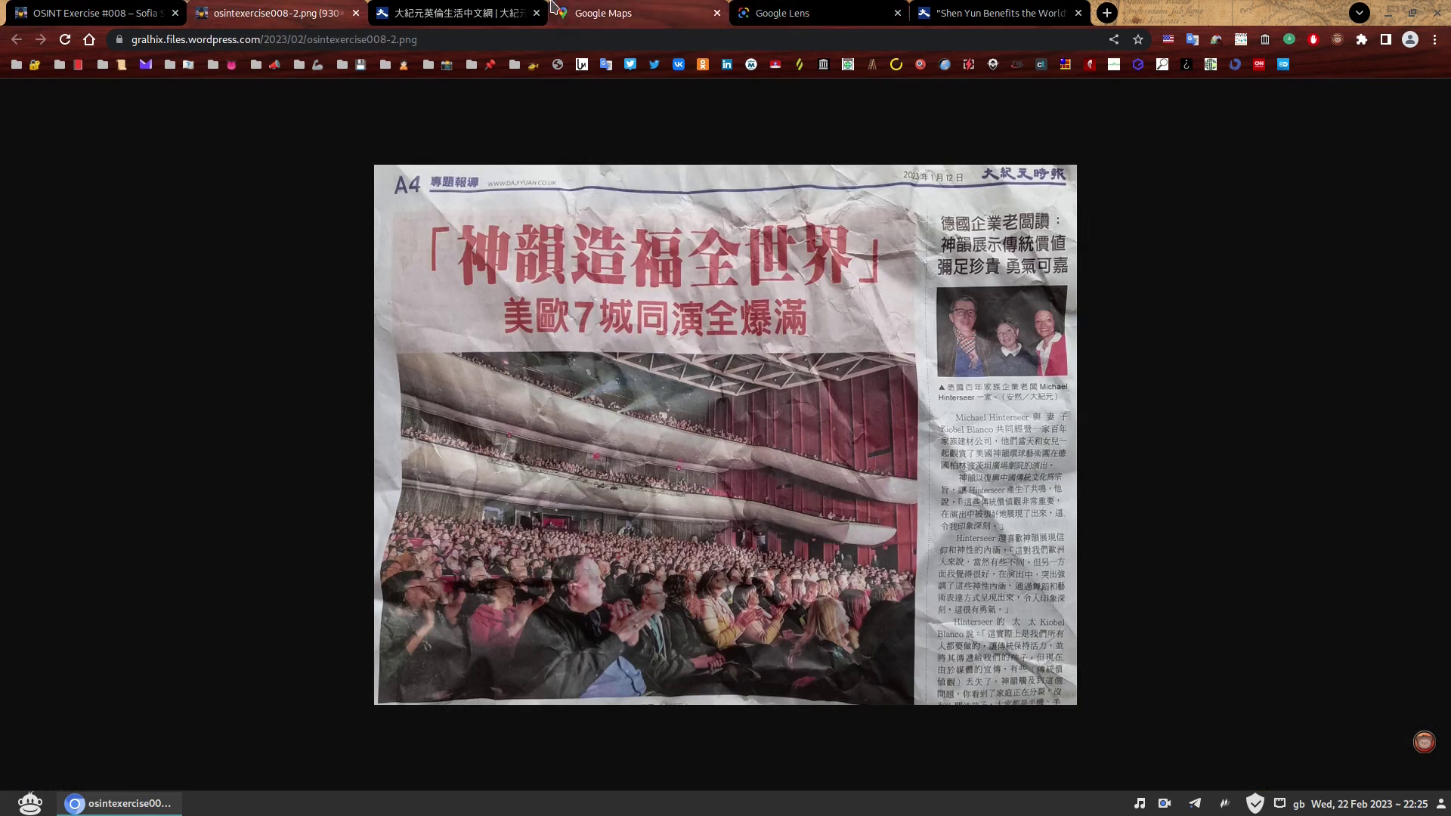
click(973, 6)
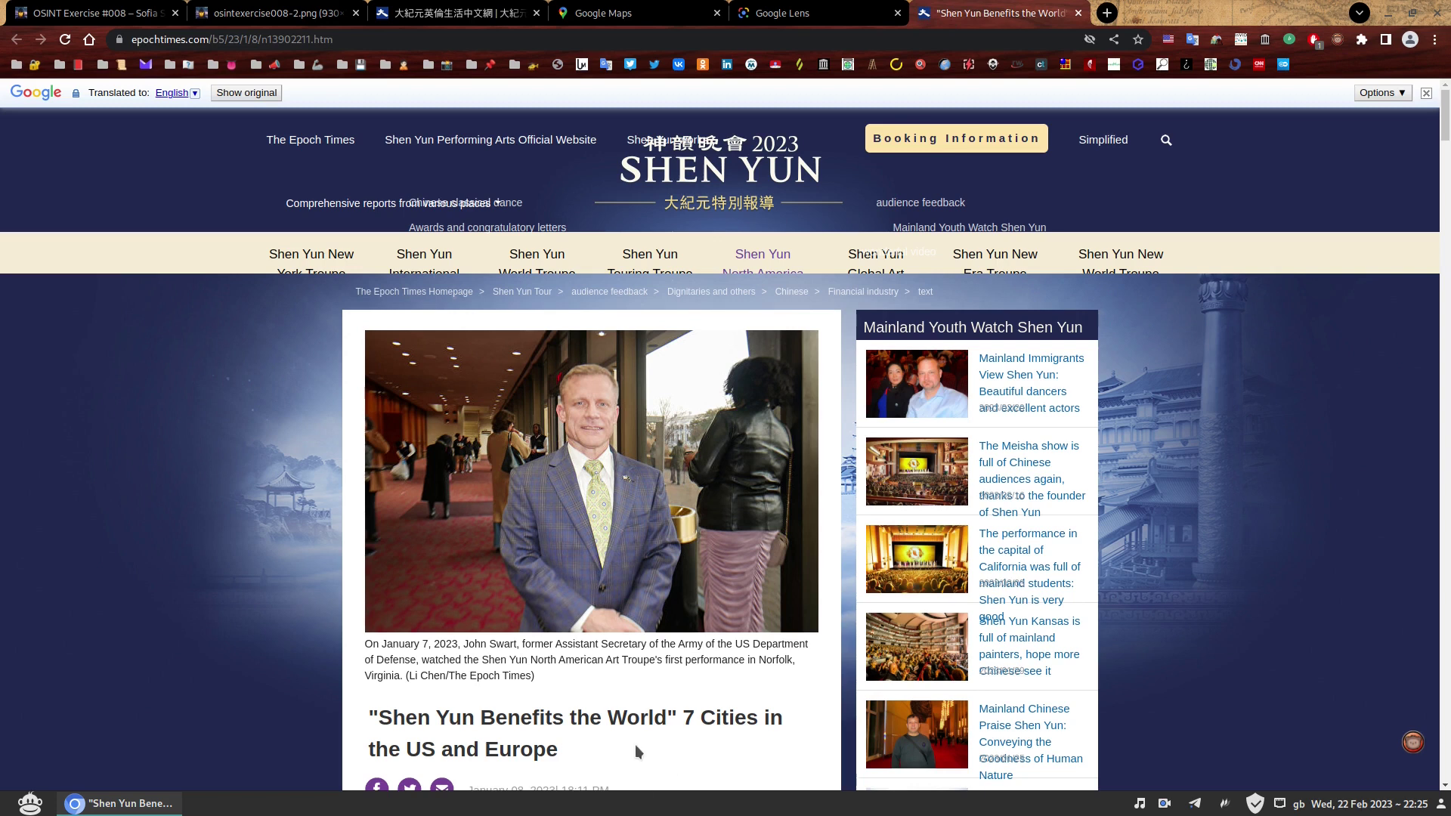
scroll(634, 745, down, 4)
scroll(720, 681, down, 13)
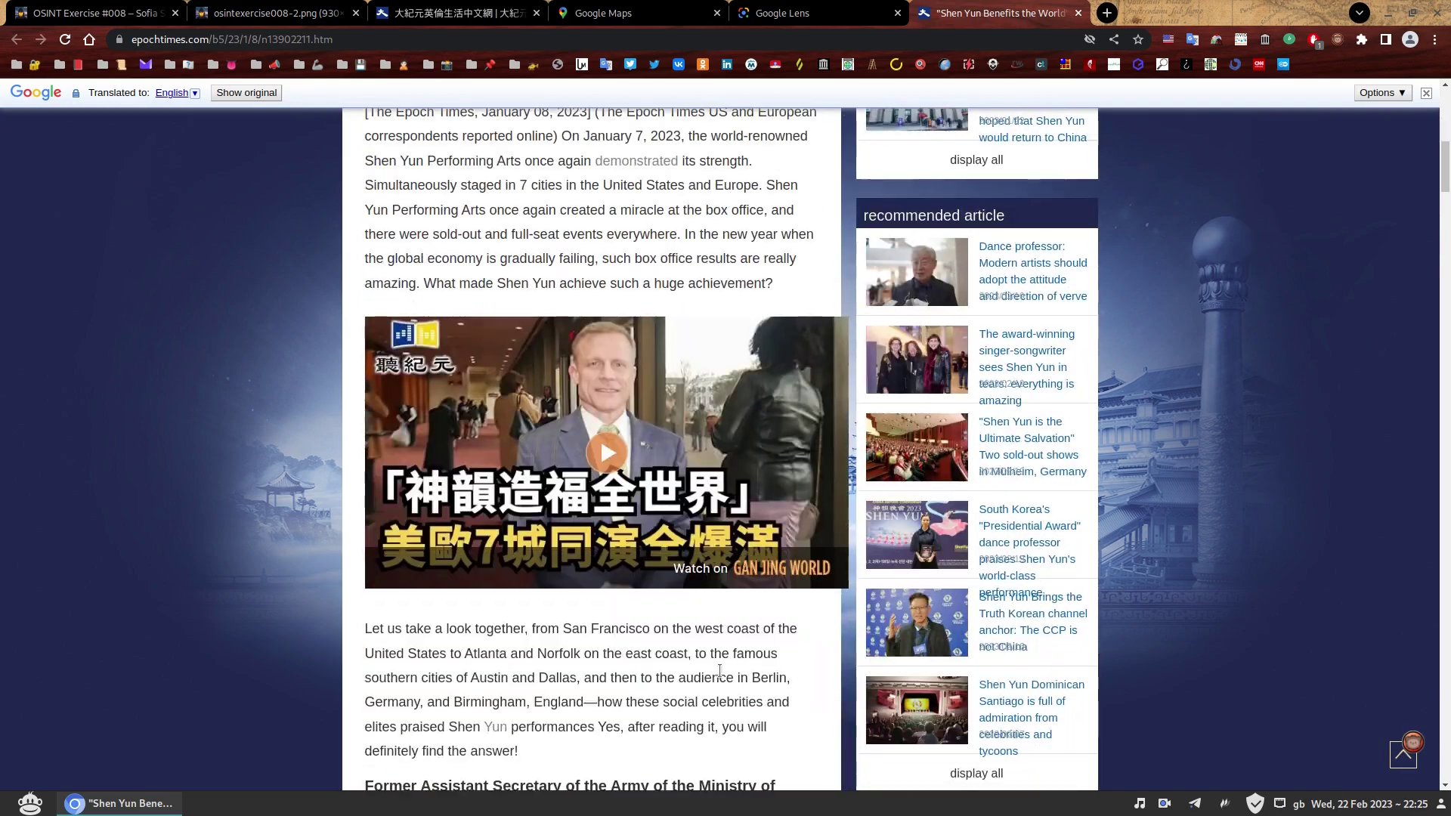
drag(1445, 250, 1416, 601)
scroll(1415, 601, down, 4)
scroll(613, 329, up, 5)
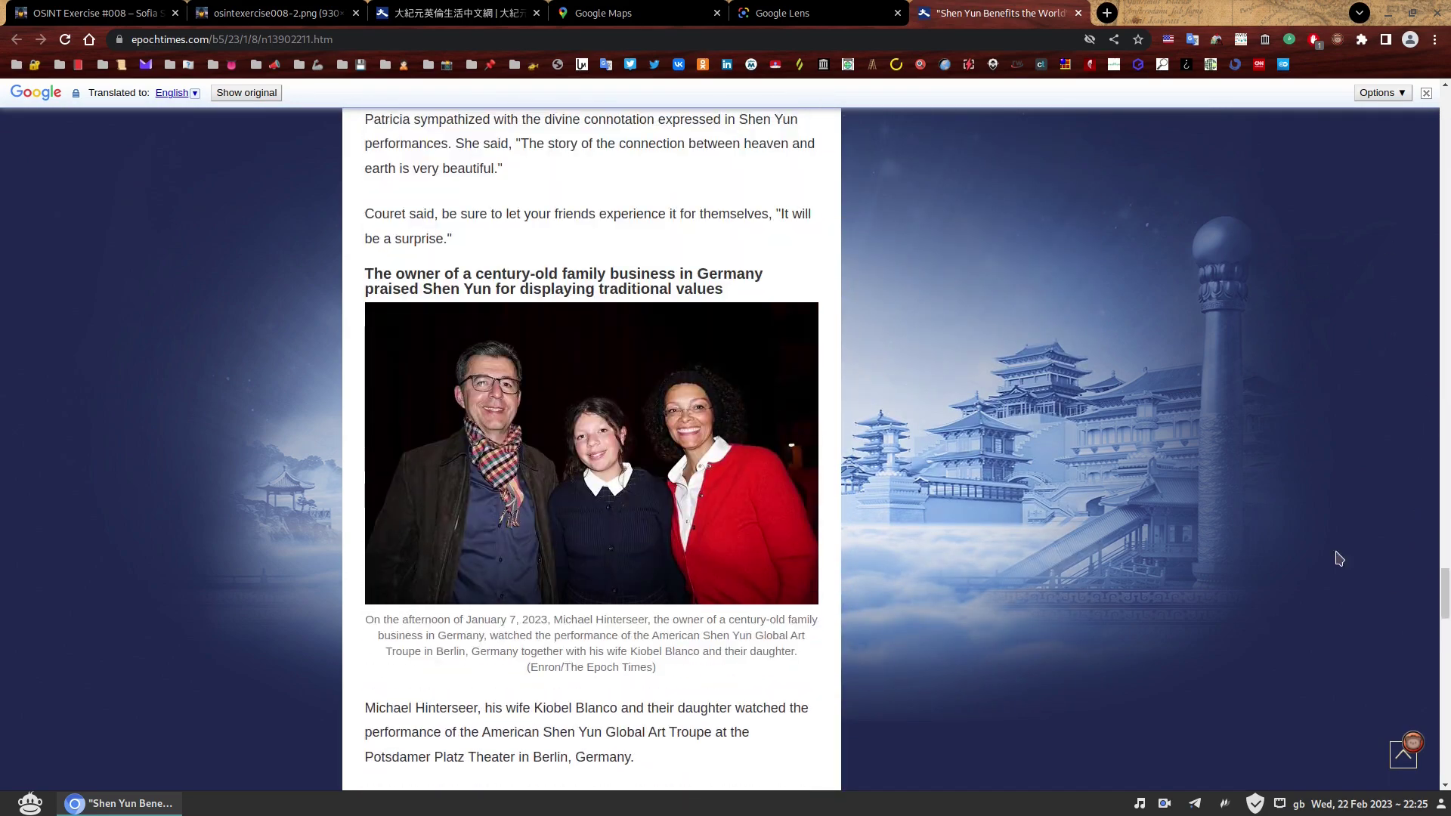
click(268, 12)
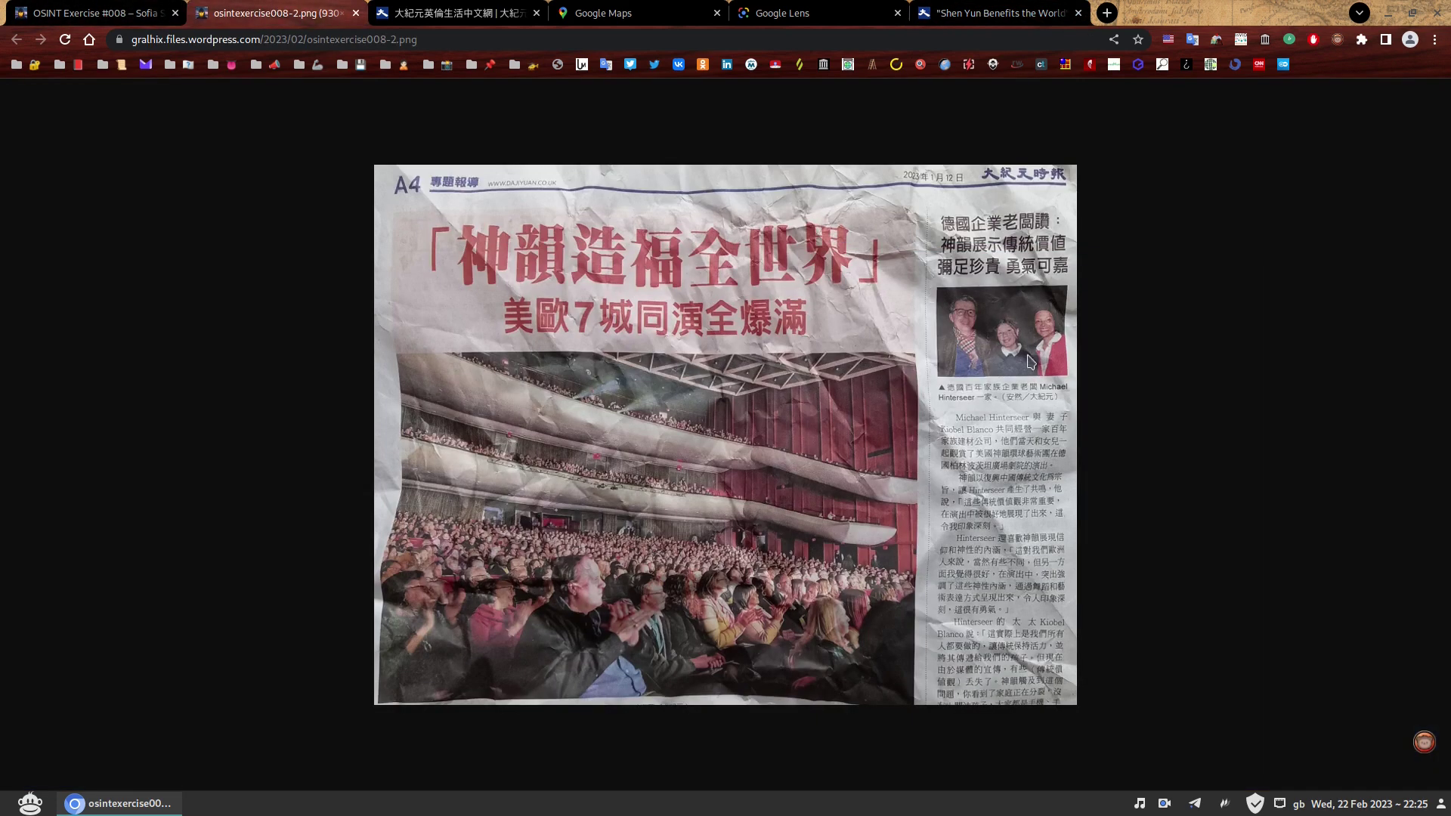
key(ctrl+6)
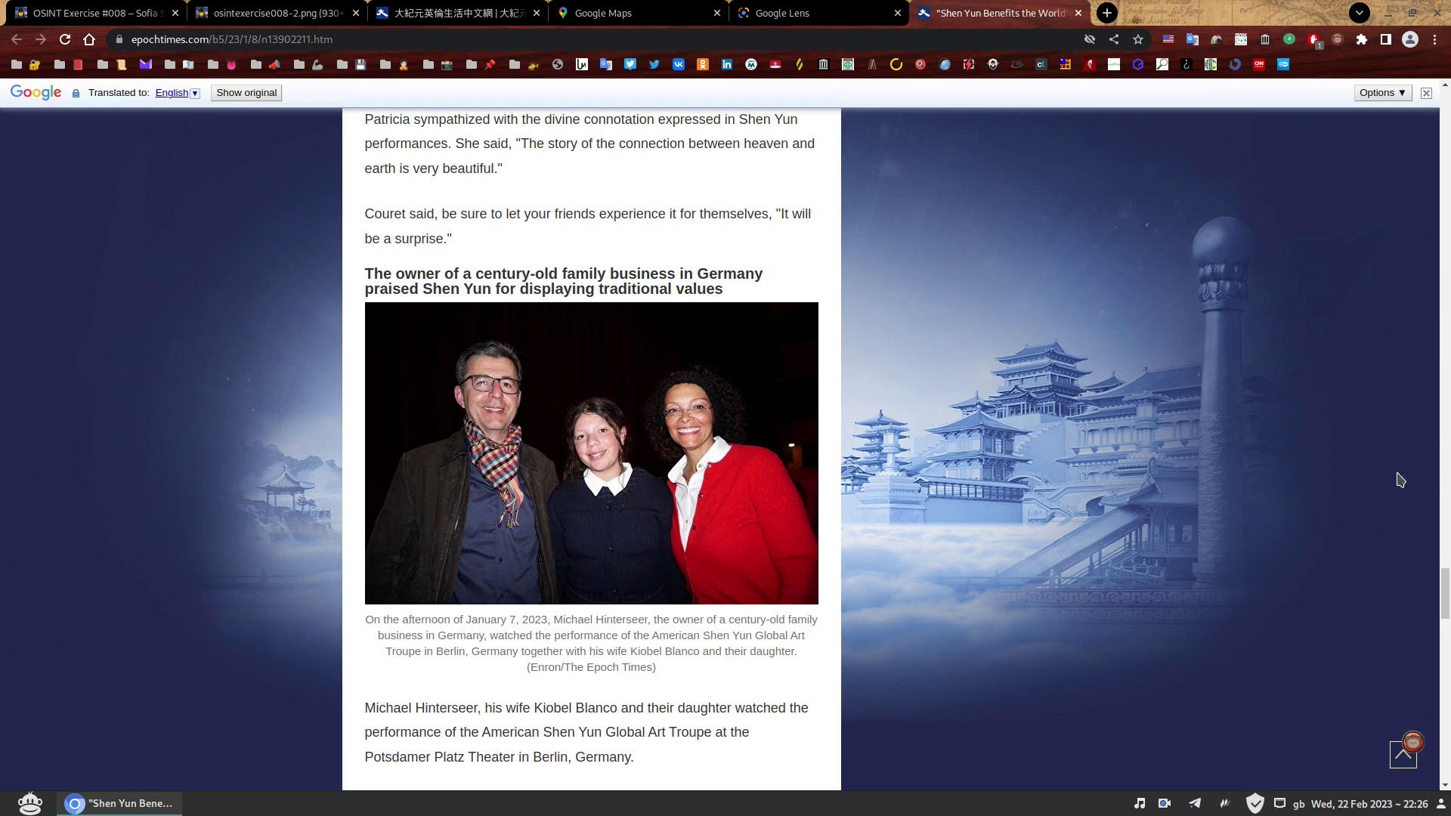
Read the article's opening paragraph for the date of the performances and the number of cities involved
drag(1442, 593, 1447, 113)
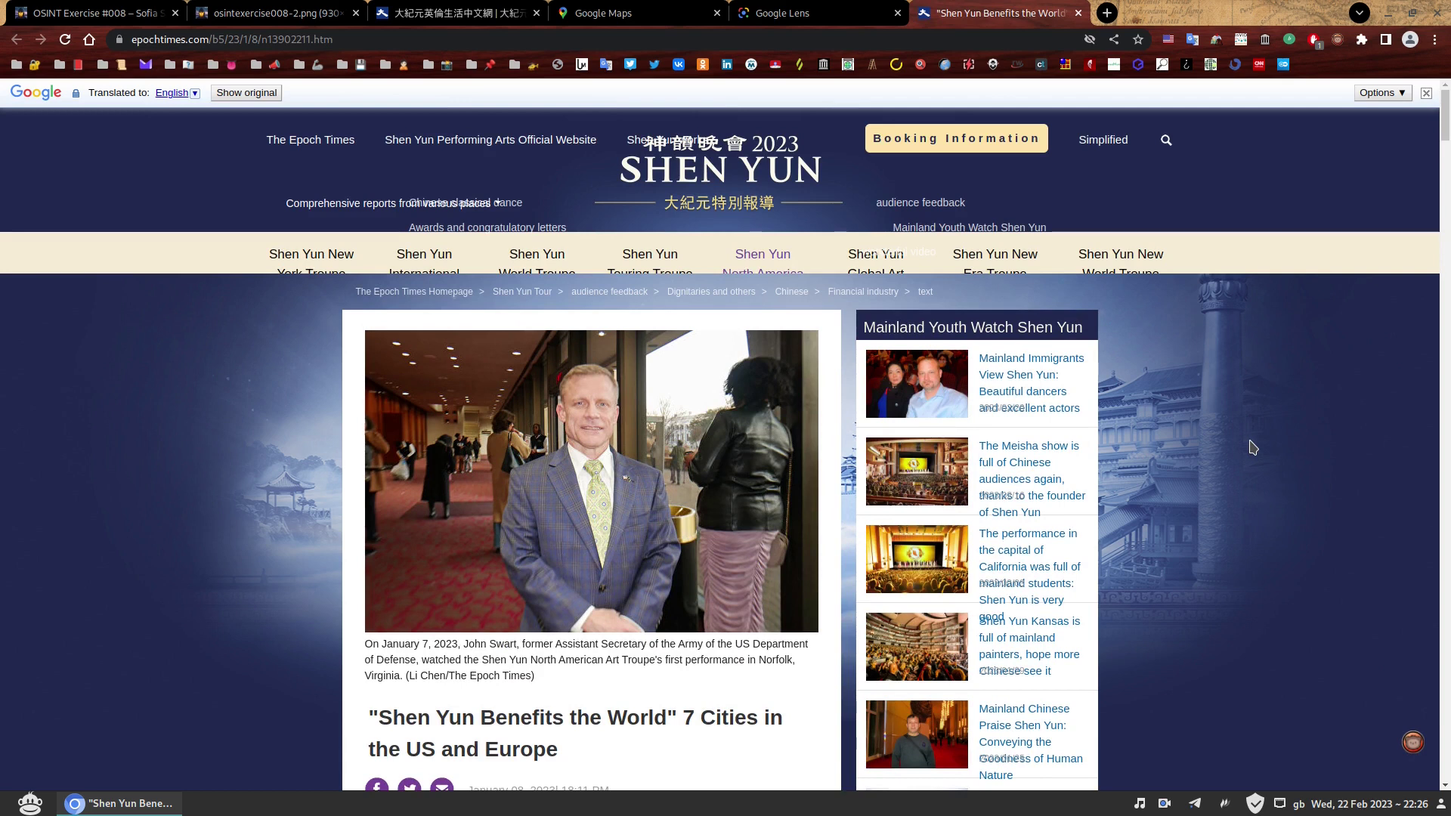
scroll(1252, 448, down, 5)
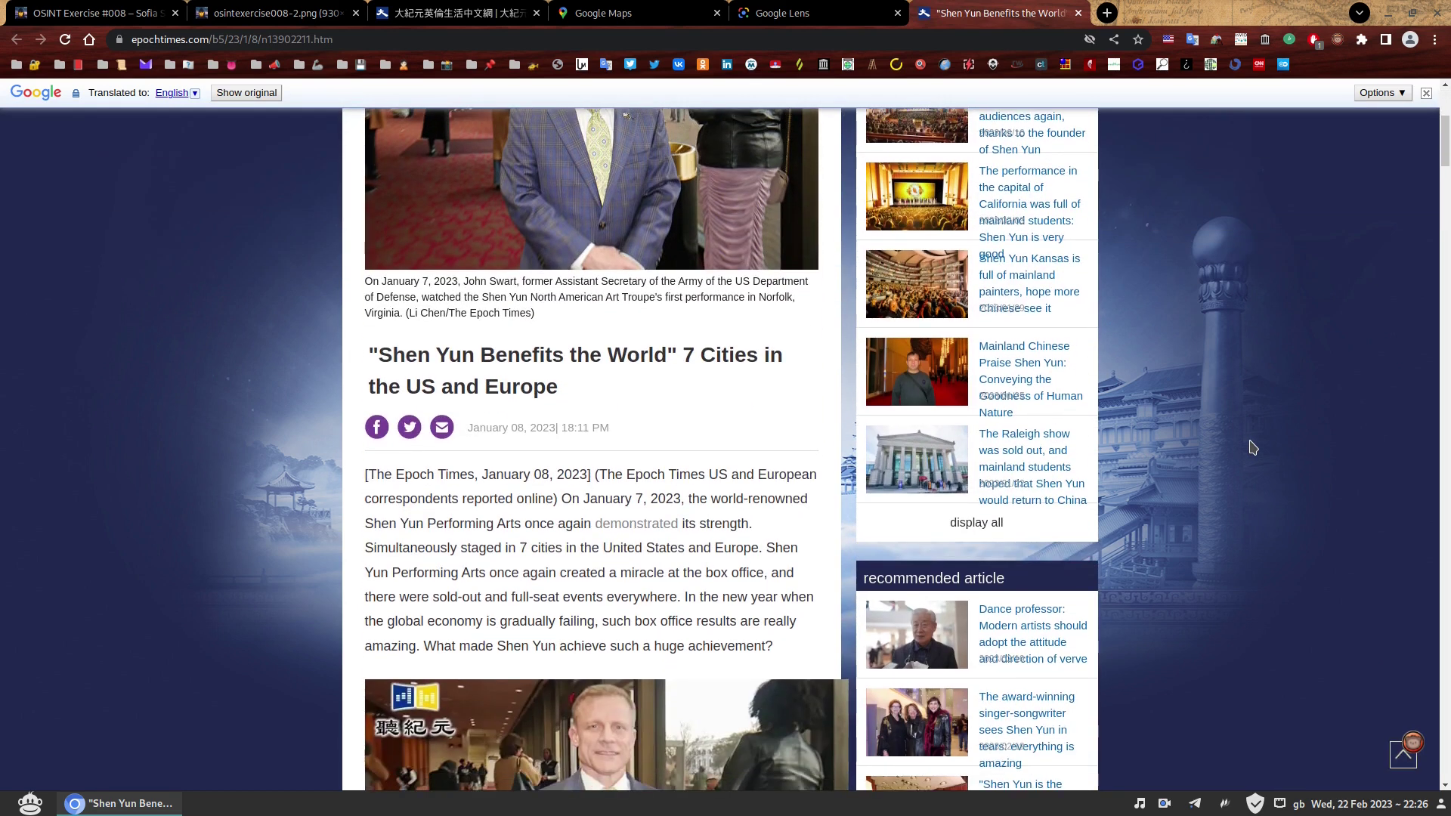
scroll(1252, 447, down, 1)
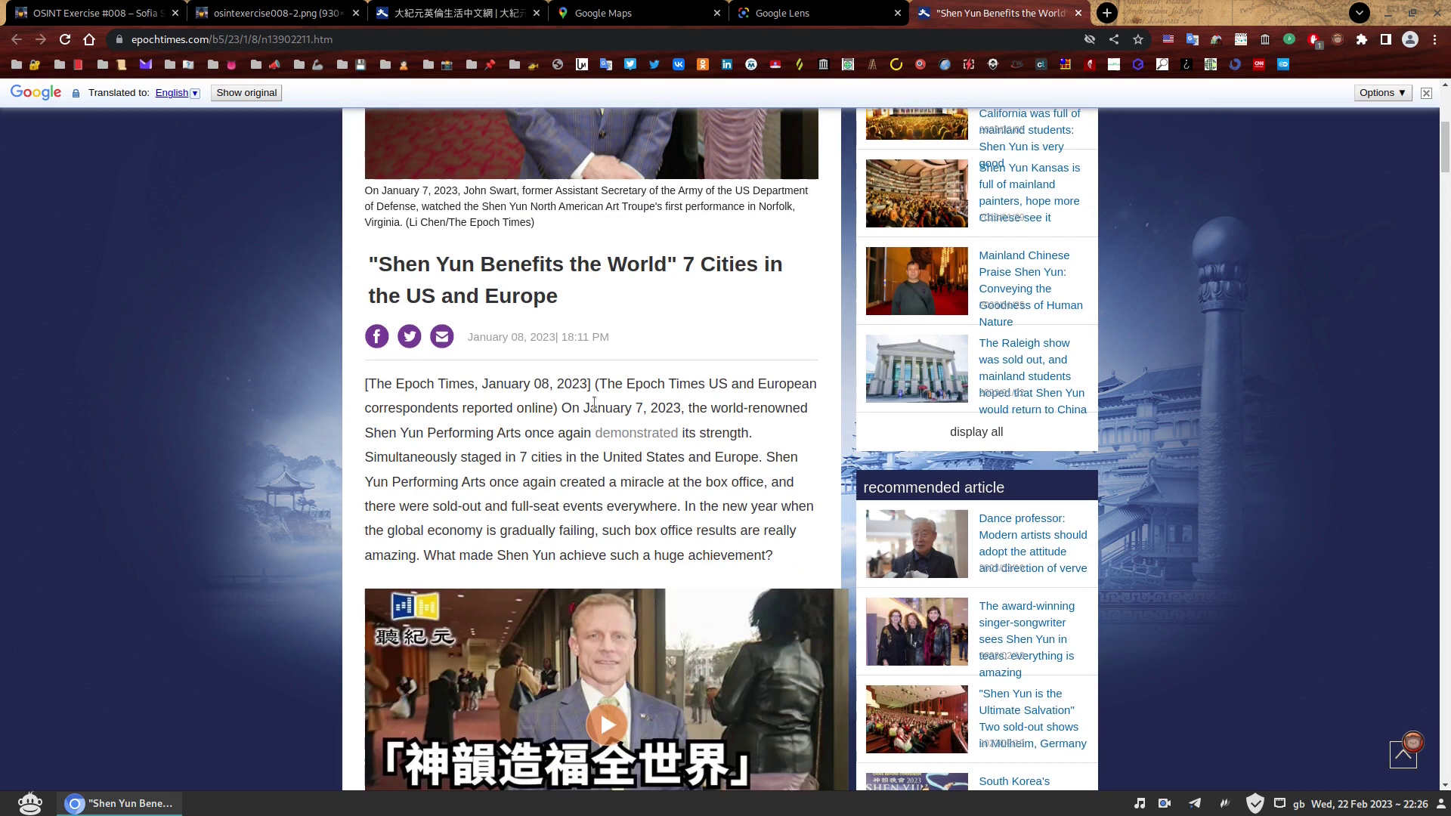
mouse_move(659, 405)
mouse_move(500, 461)
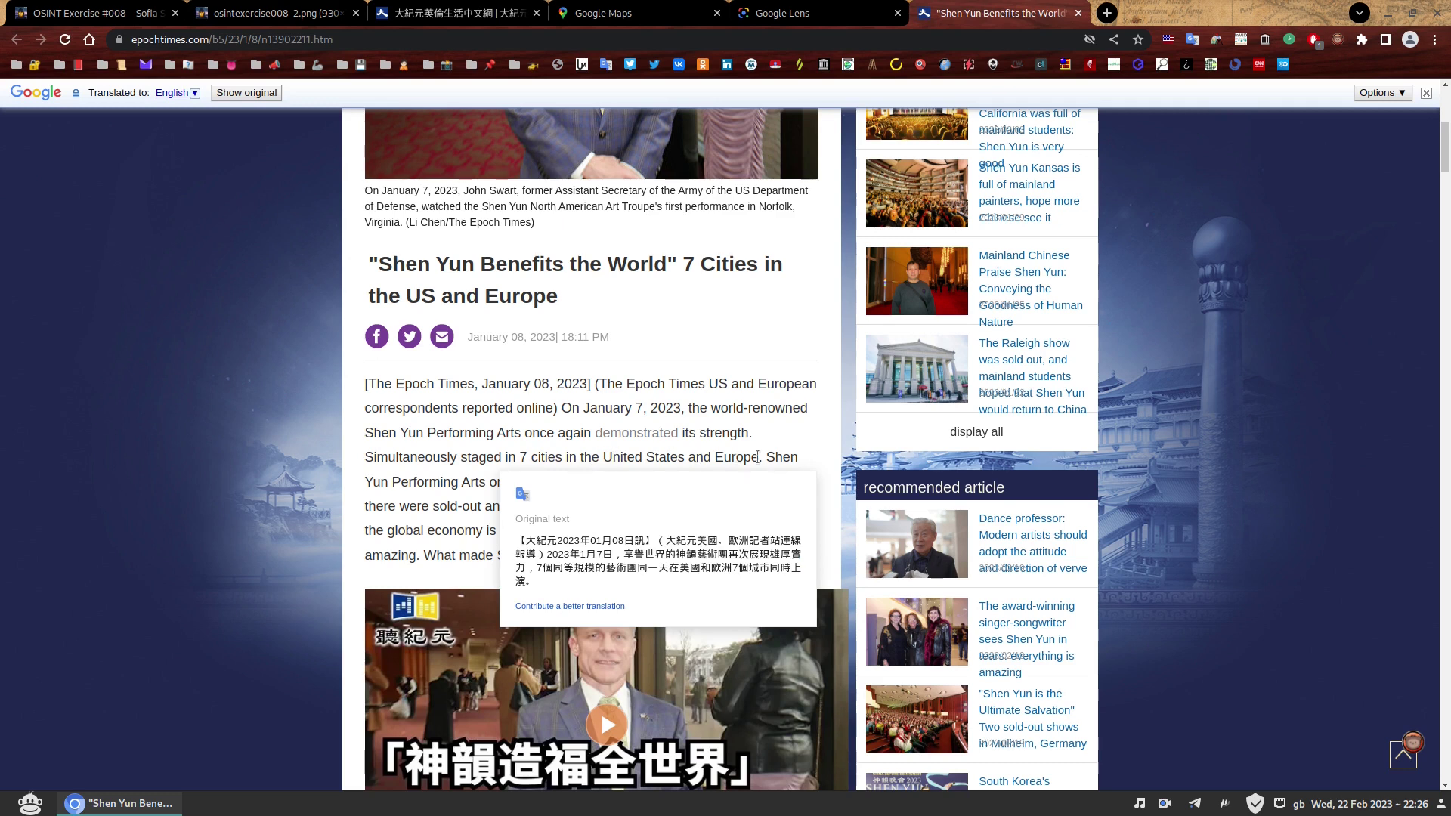
mouse_move(469, 483)
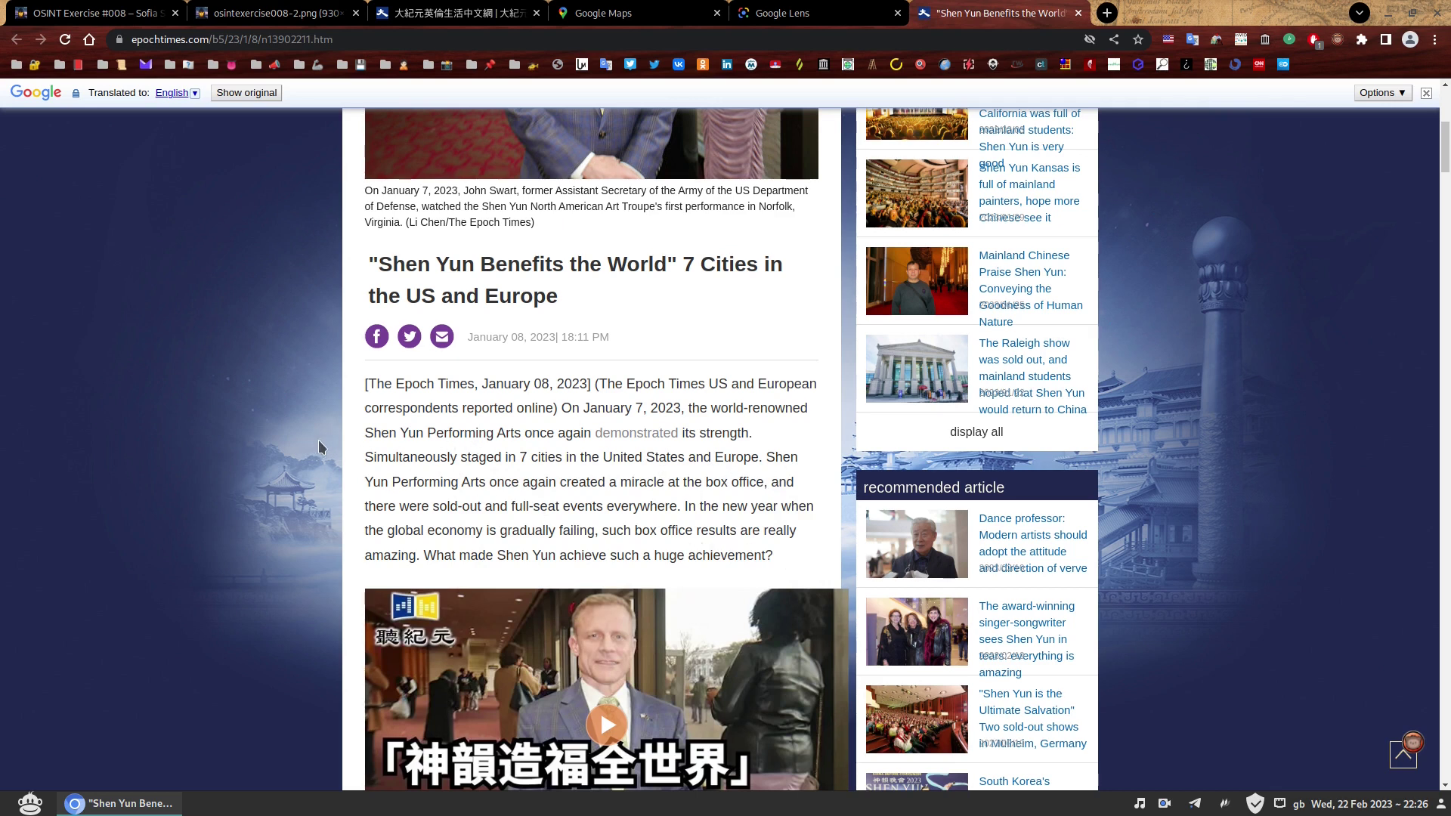
drag(582, 409, 685, 407)
click(277, 453)
drag(366, 457, 751, 463)
click(781, 430)
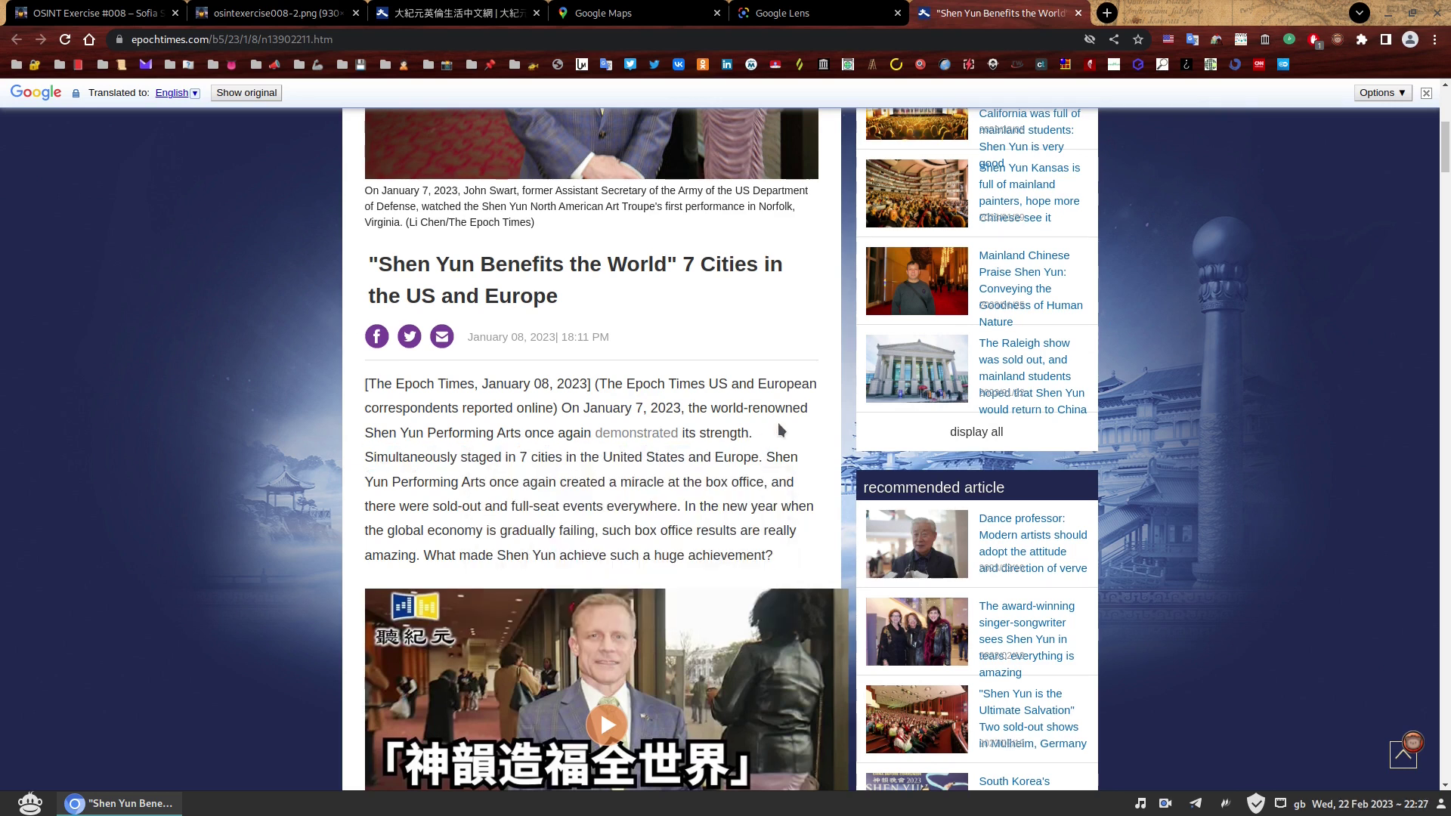
Recheck the newspaper photo and the three exercise questions, and return to the translated article
key(ctrl+2)
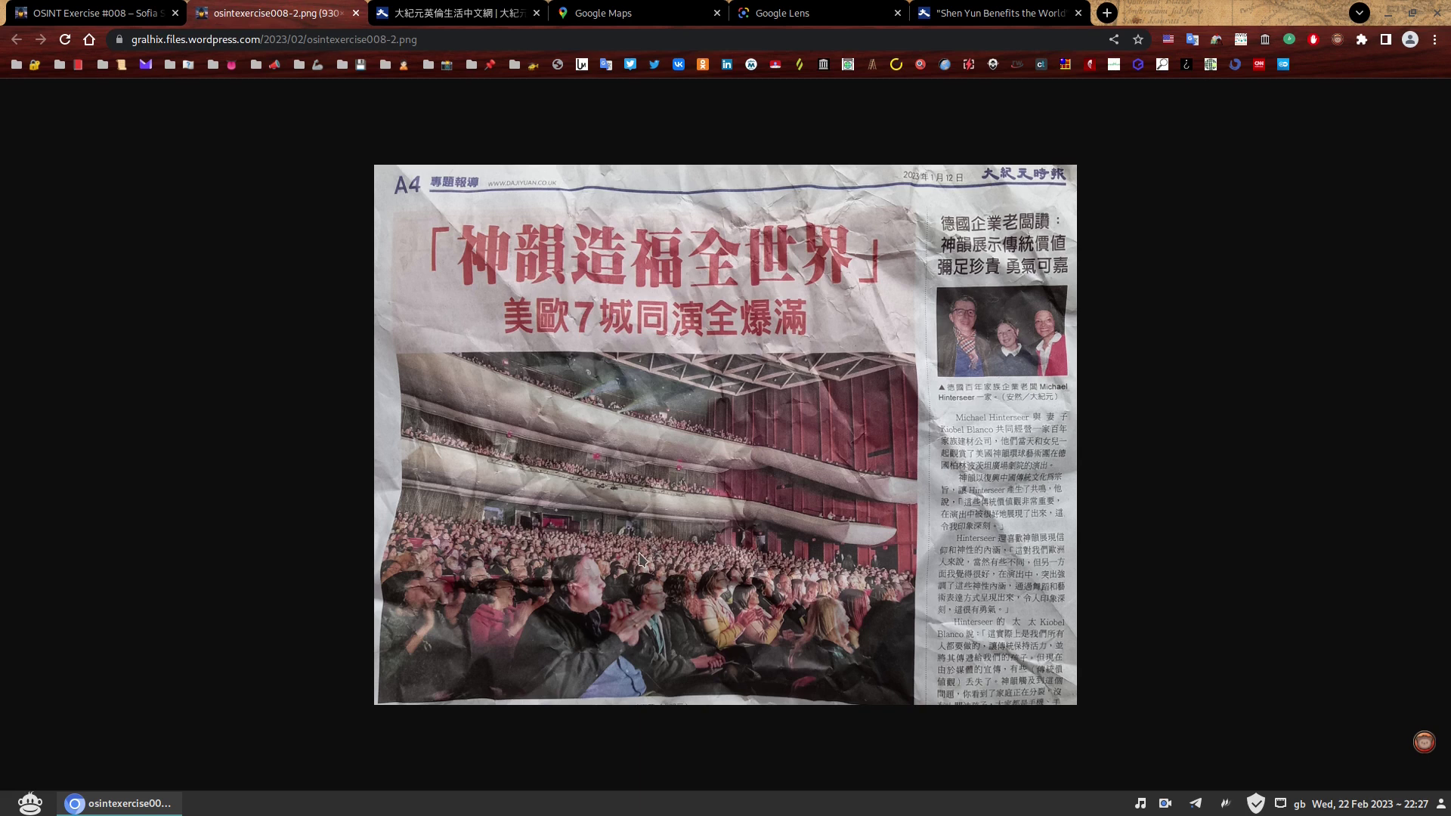
key(ctrl+6)
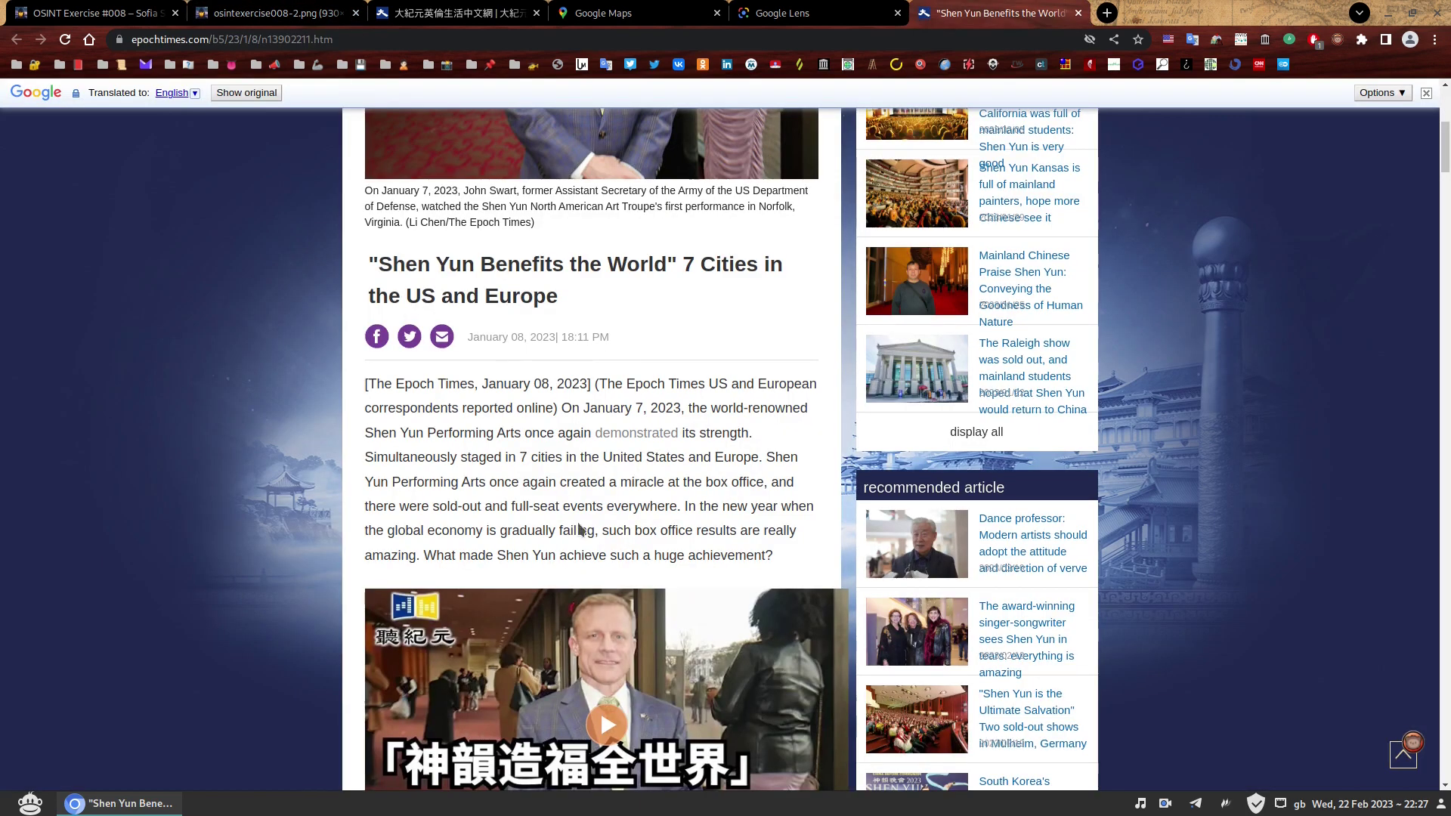
click(148, 11)
scroll(528, 487, down, 5)
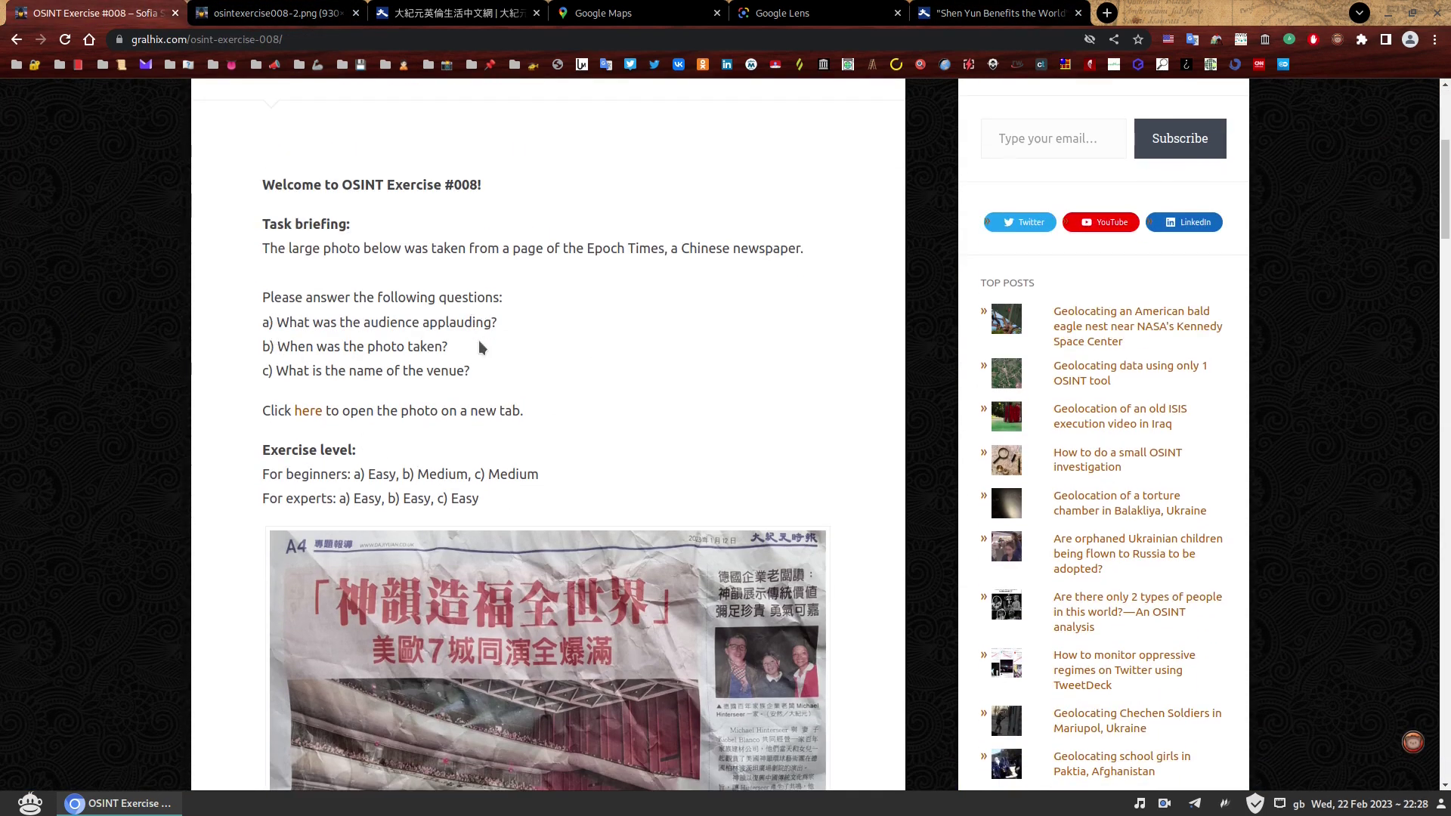
click(982, 11)
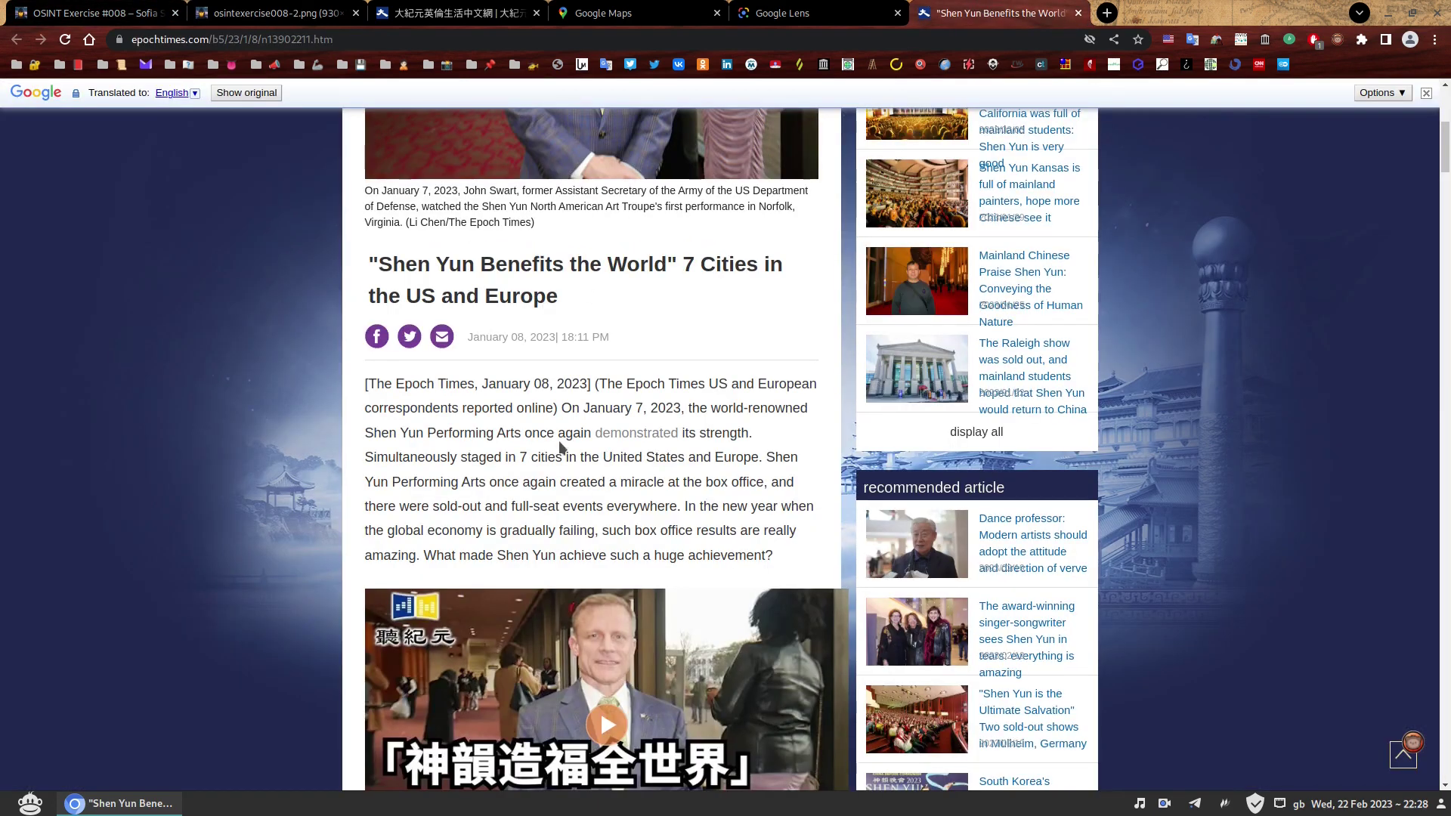
Read which cities the article lists as hosting the shows, and check the caption under its lead photo
mouse_move(580, 489)
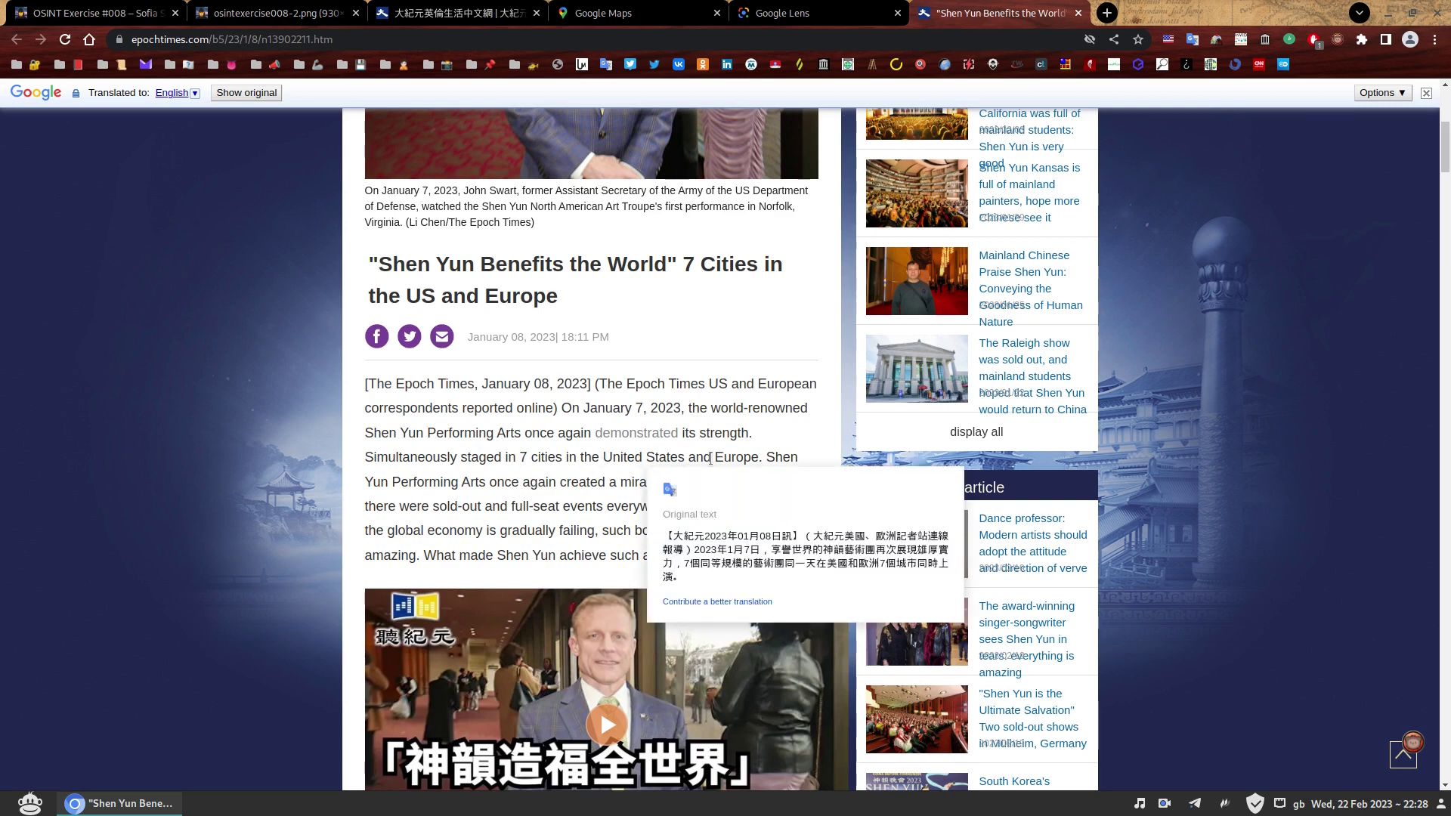
scroll(306, 470, down, 5)
scroll(306, 470, down, 2)
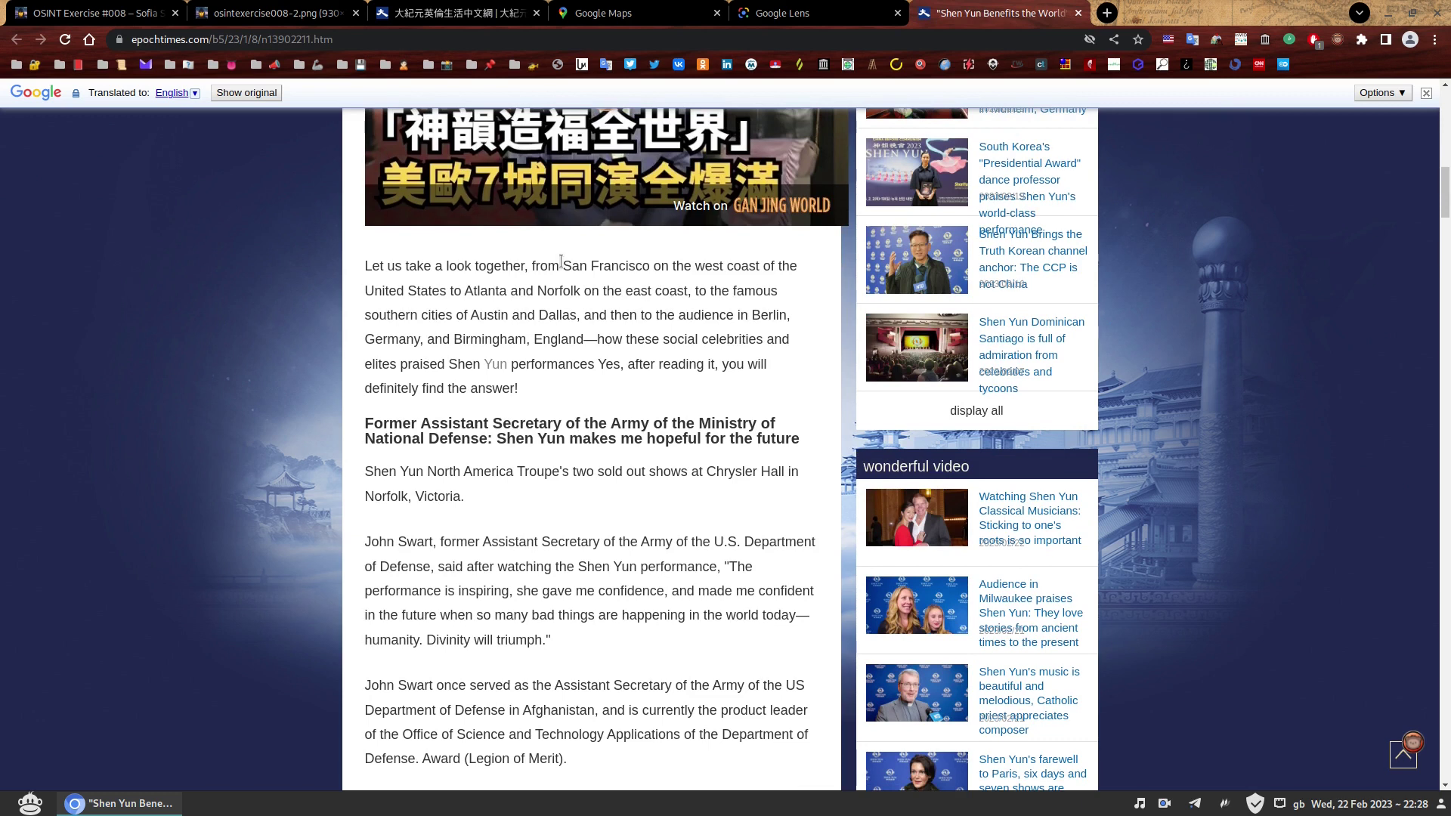
mouse_move(660, 262)
scroll(809, 316, up, 6)
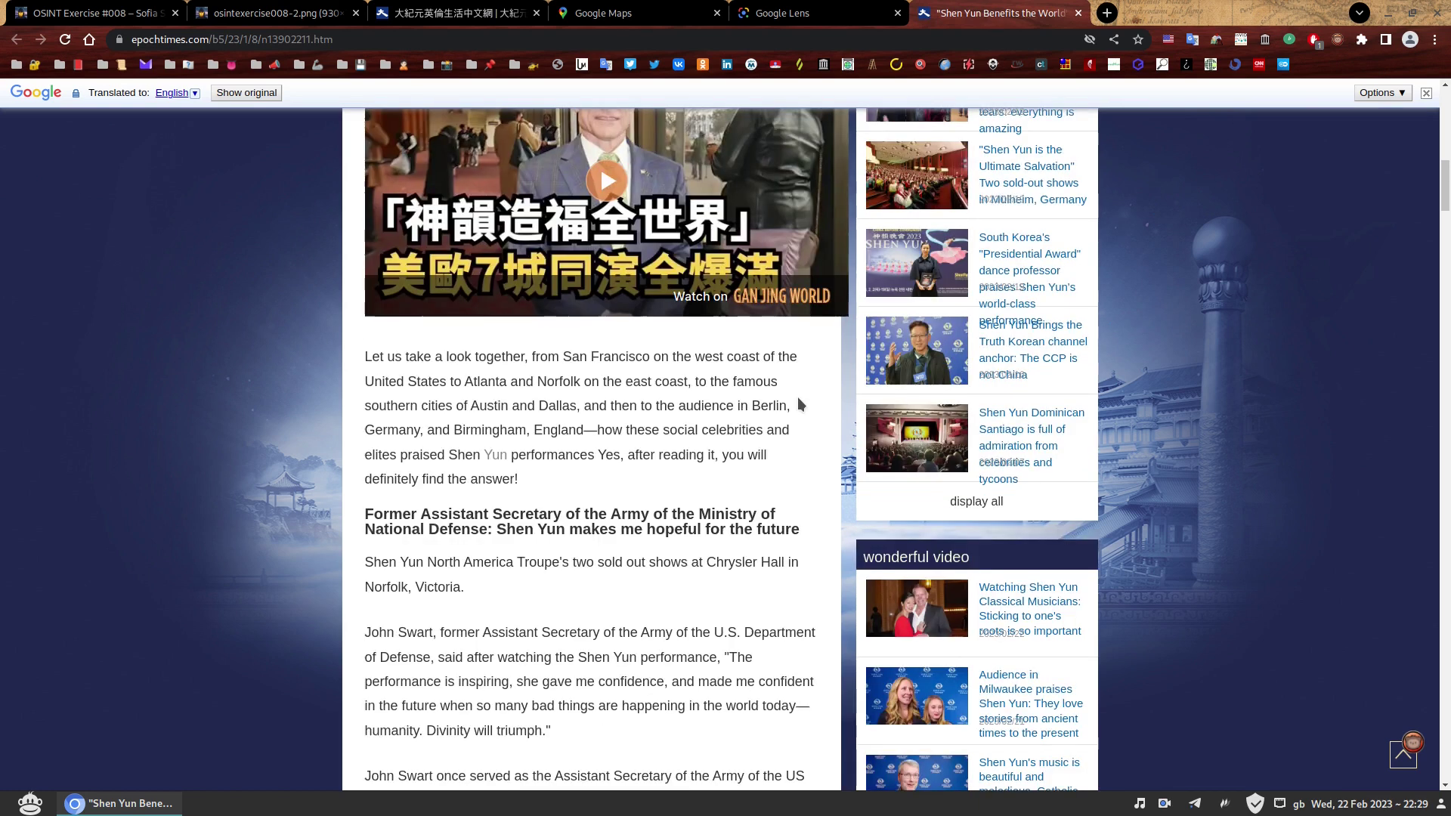
scroll(745, 325, up, 3)
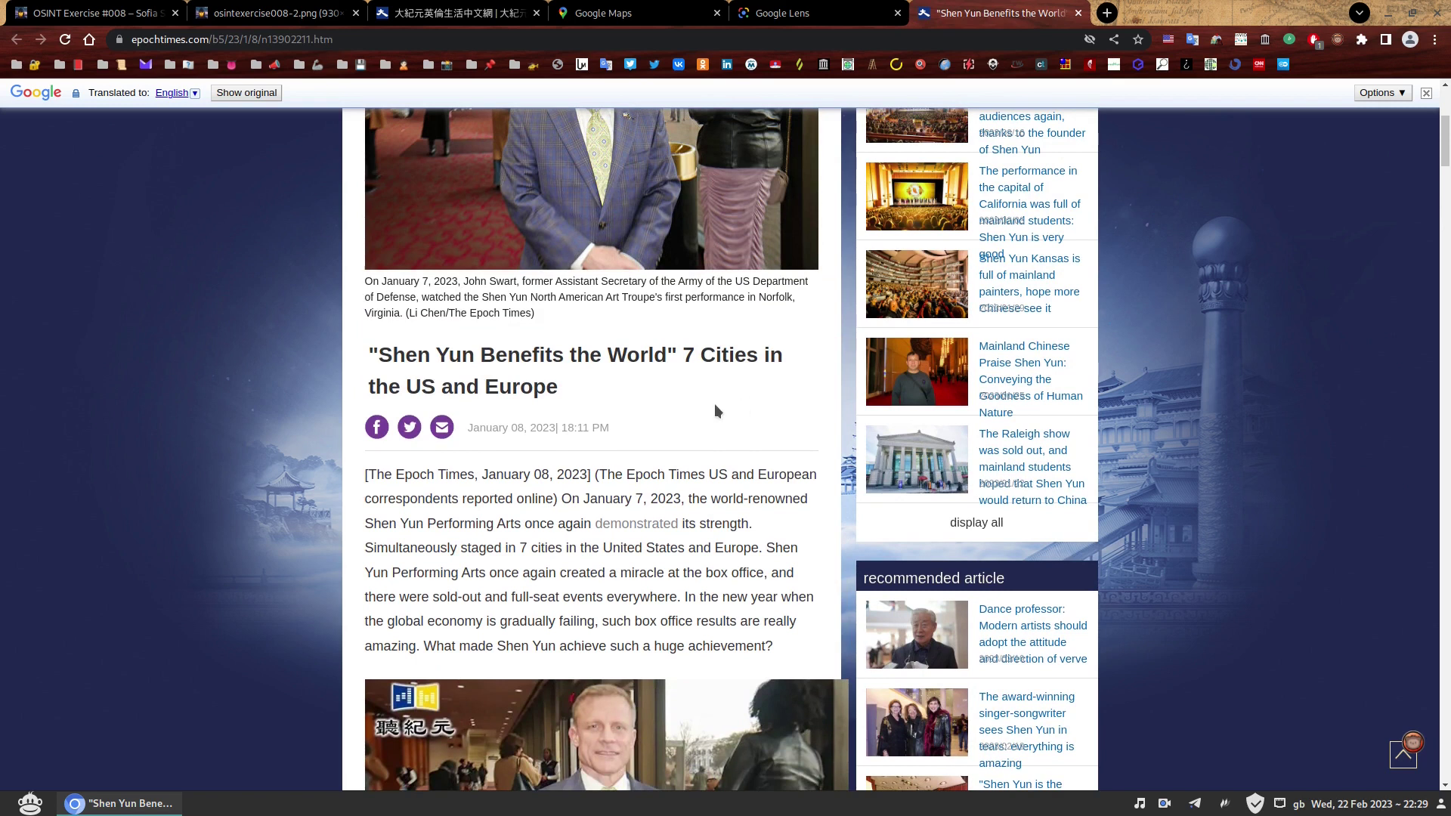
scroll(714, 403, up, 4)
scroll(639, 497, down, 2)
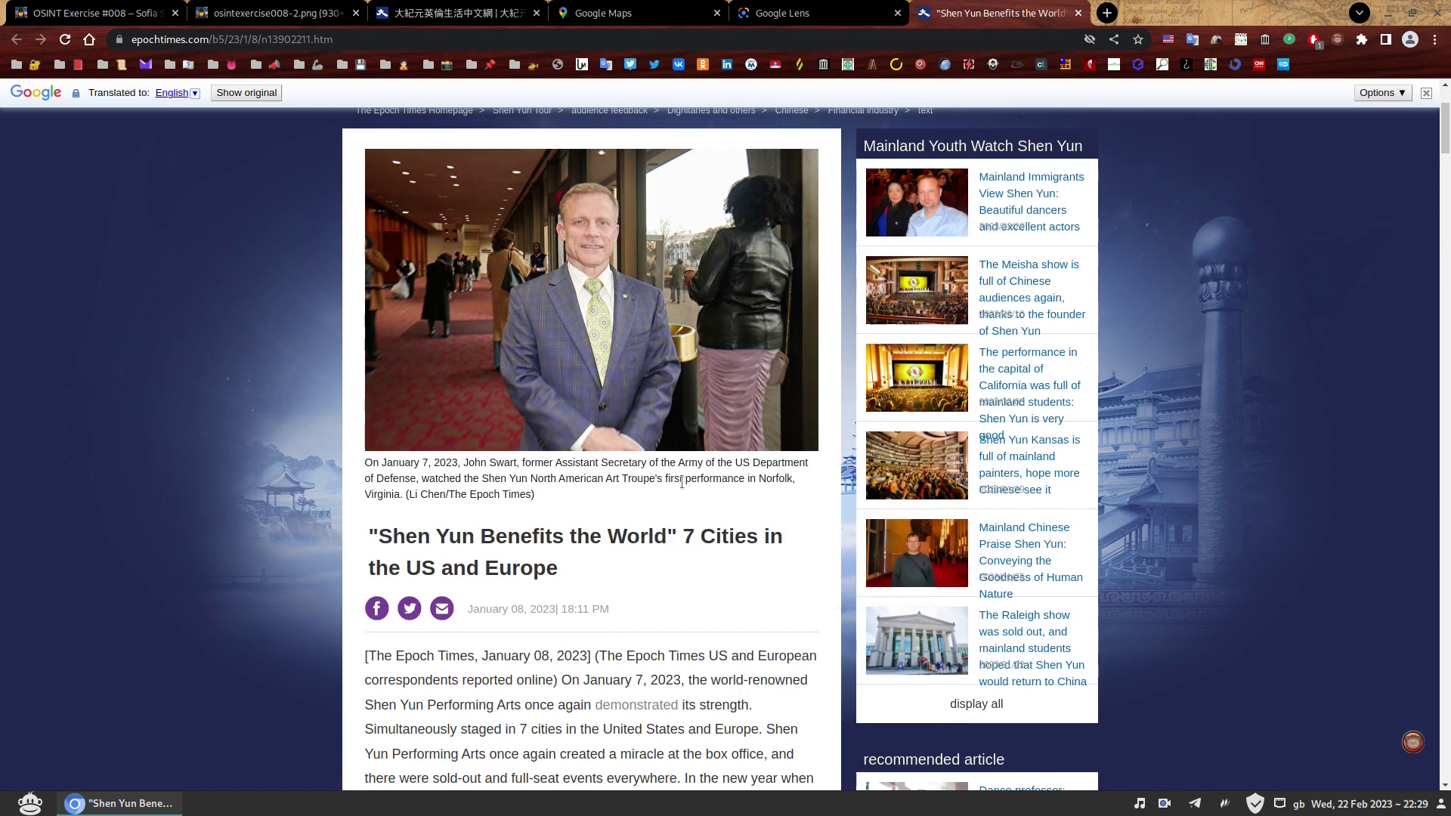
Search the article for "norfol" and go through the mentions to find the Norfolk venue
double_click(776, 479)
click(692, 499)
key(ctrl+f)
text(nor)
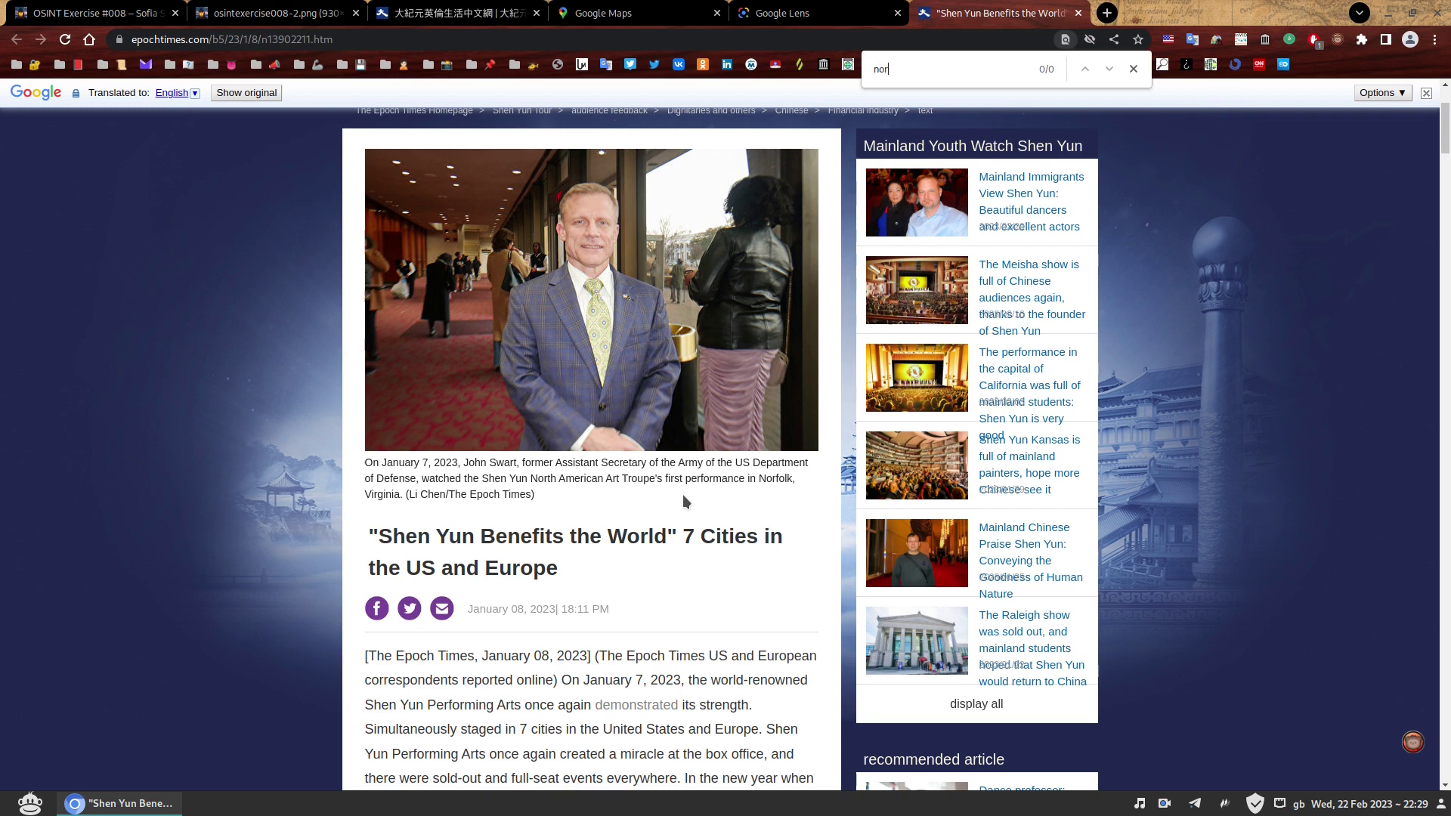
text(fol)
key(Return)
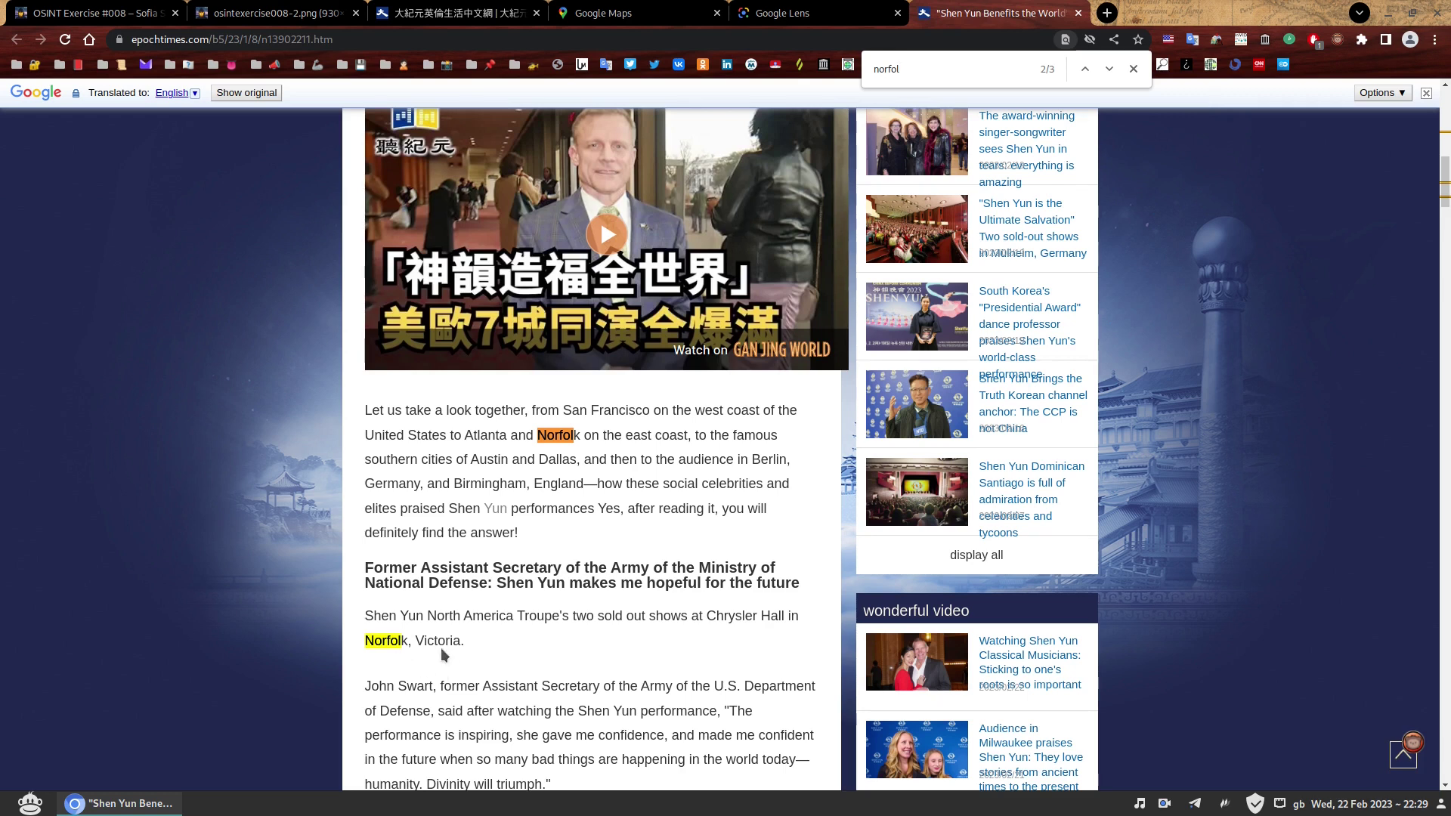
scroll(589, 441, up, 5)
scroll(745, 295, up, 3)
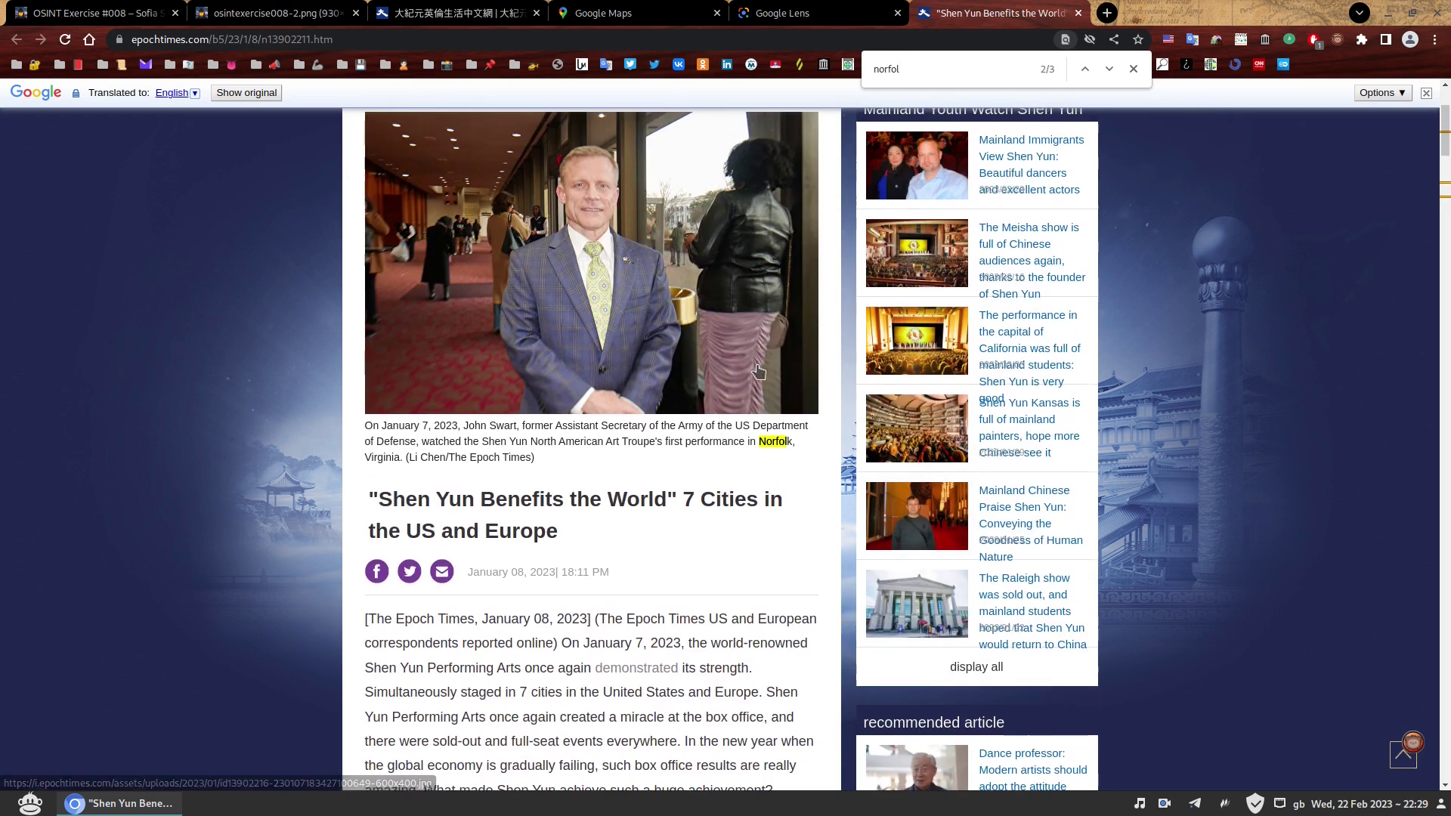
click(1109, 69)
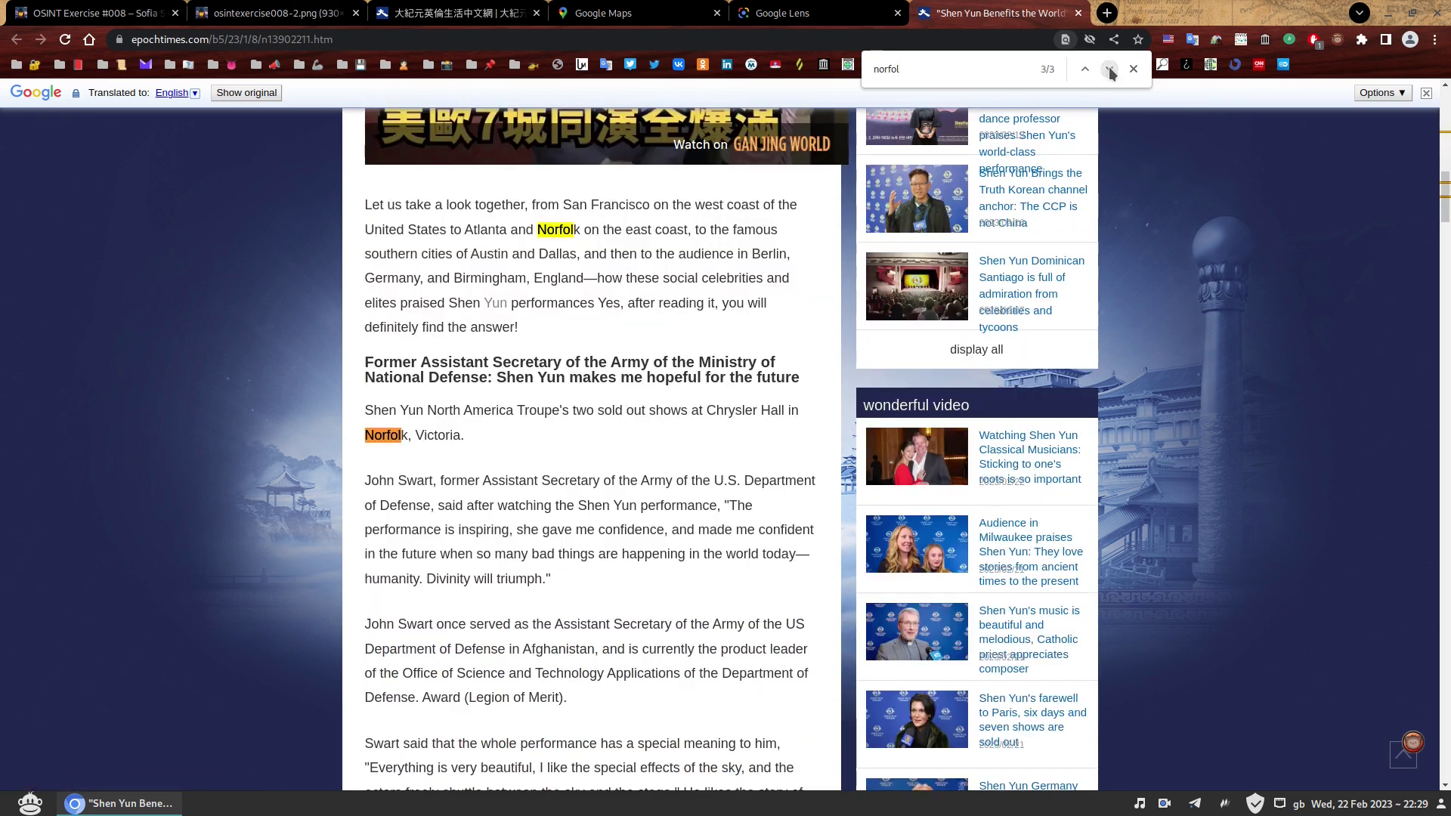
Copy the venue name "Chrysler Hall" from the sentence about the sold-out Norfolk shows
drag(707, 408, 786, 412)
key(ctrl+c)
click(747, 411)
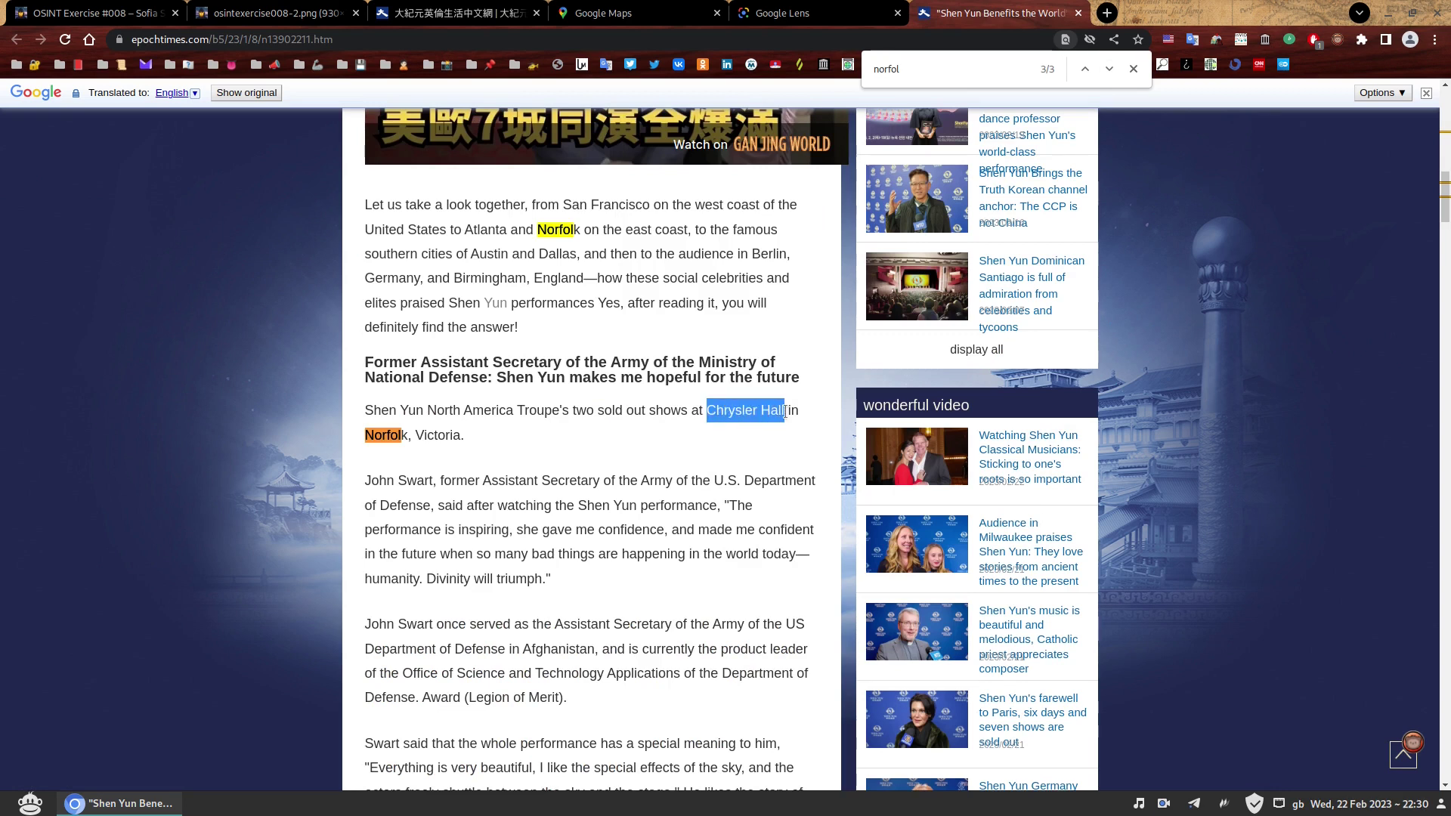
Switch to Google Maps, search for the copied venue name "Chrysler Hall" and open the result on Saint Pauls Boulevard, Norfolk, VA
click(421, 435)
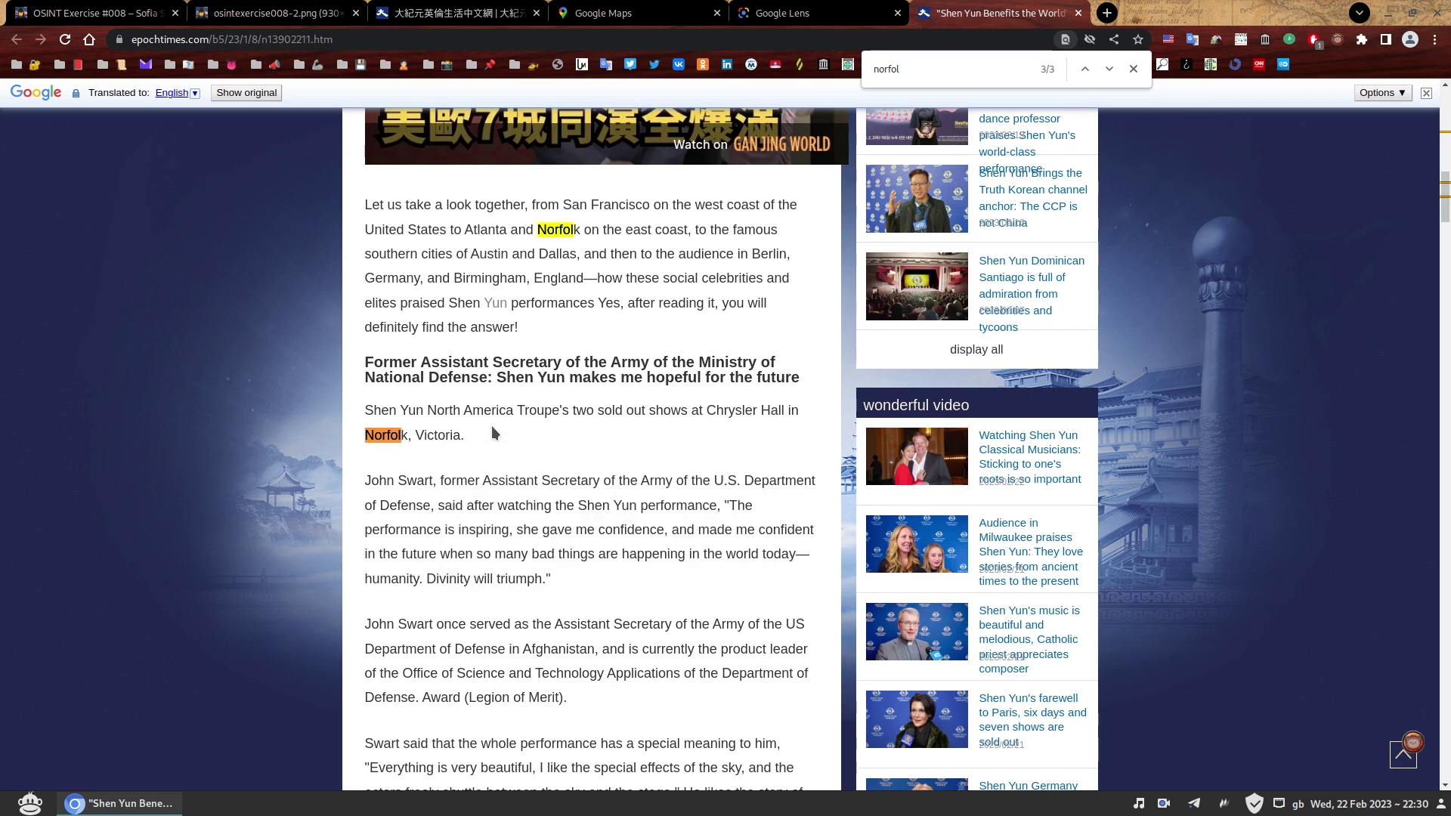
click(653, 15)
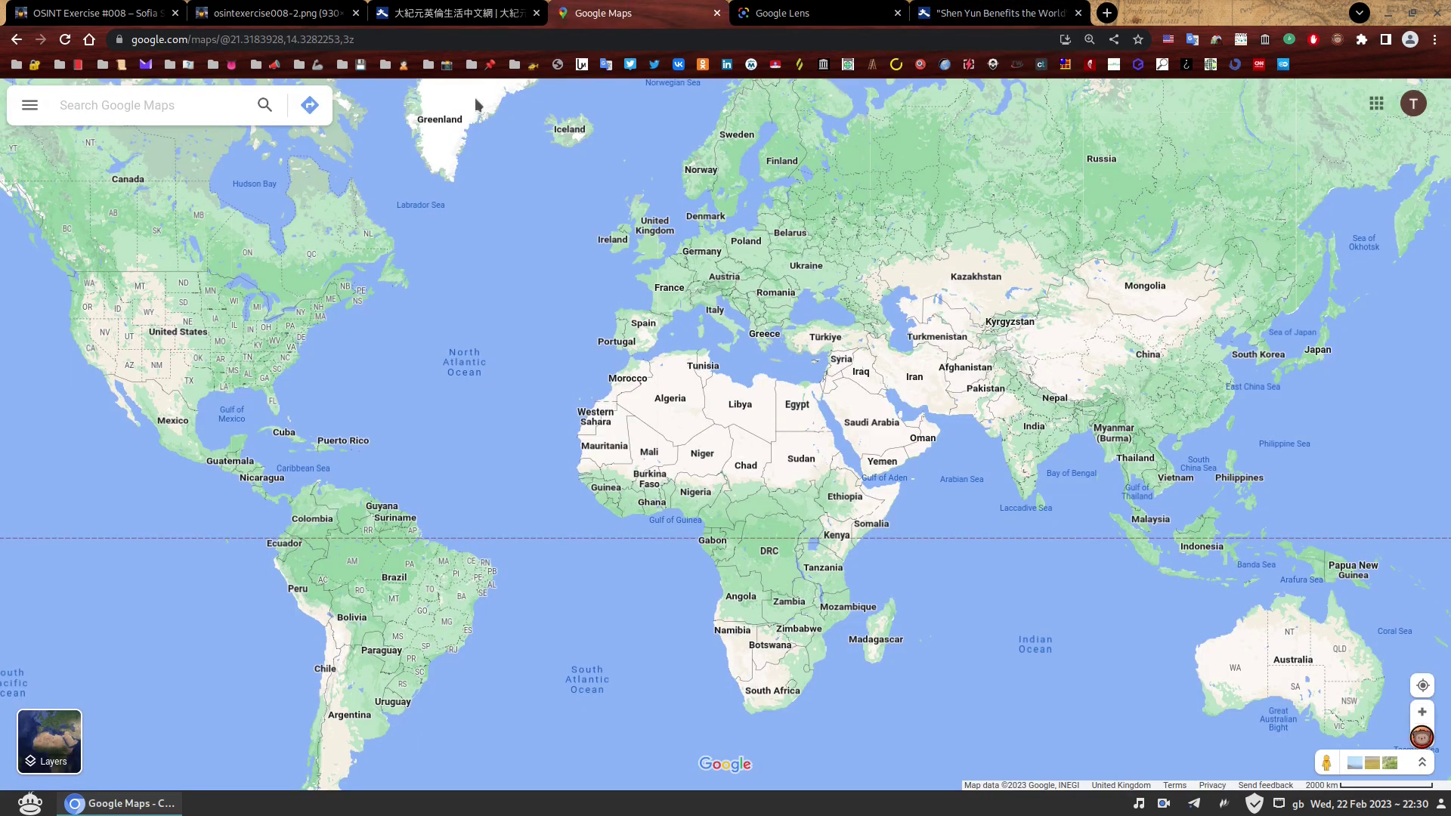
click(165, 107)
key(ctrl+v)
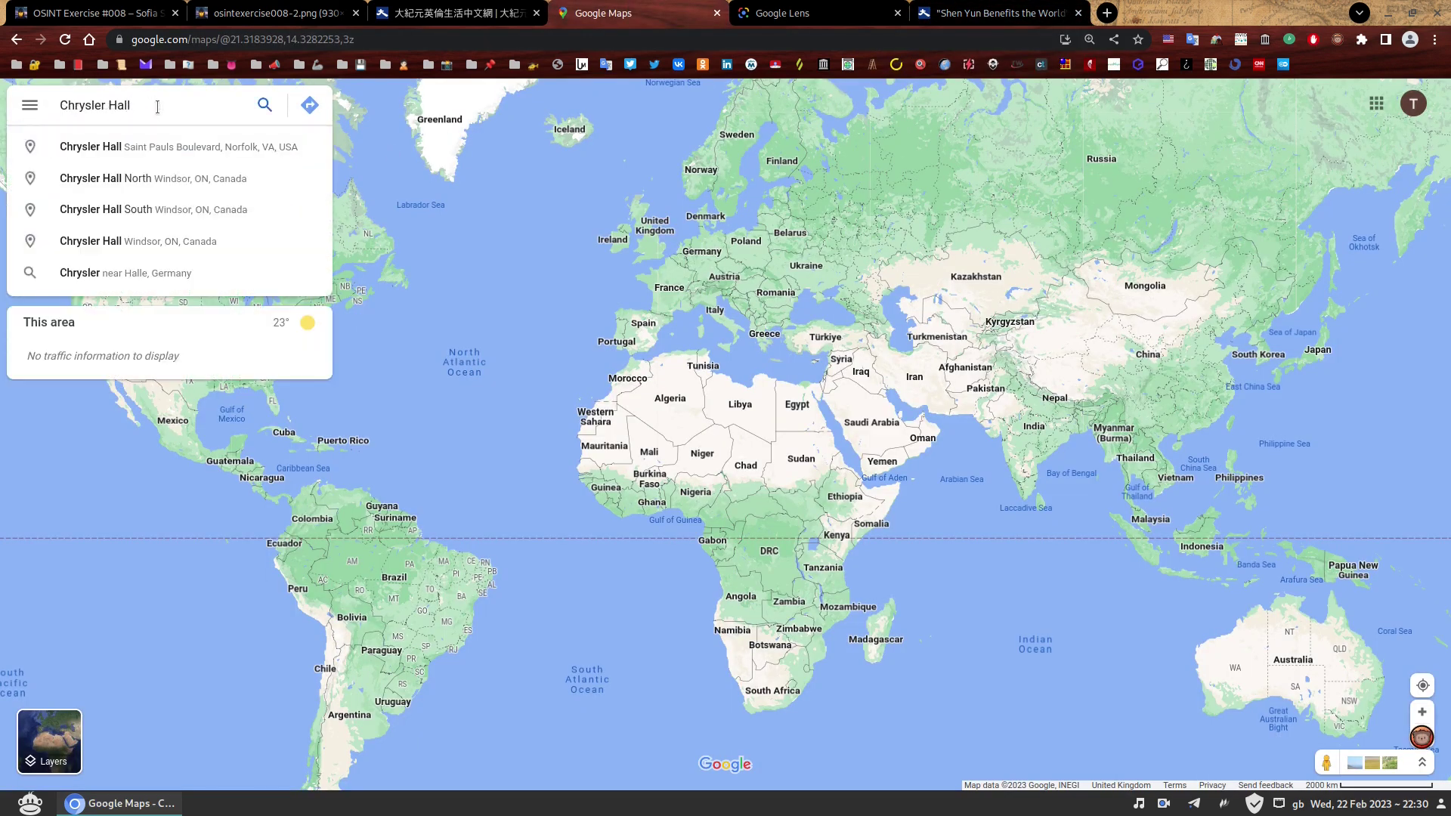
click(268, 152)
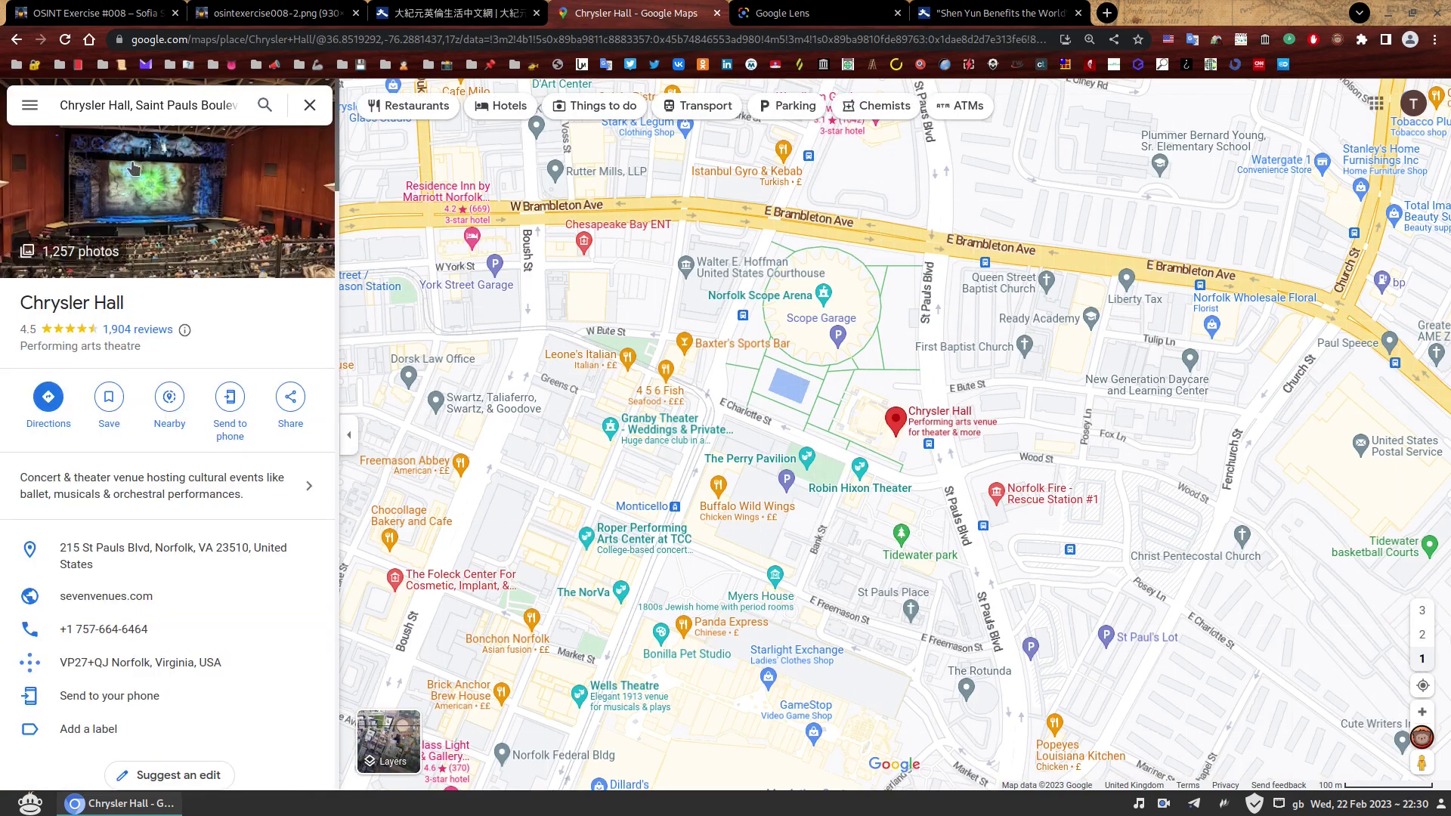
Open the Street View & 360° photos of Chrysler Hall and turn the auditorium view toward the balconies and ceiling
click(170, 215)
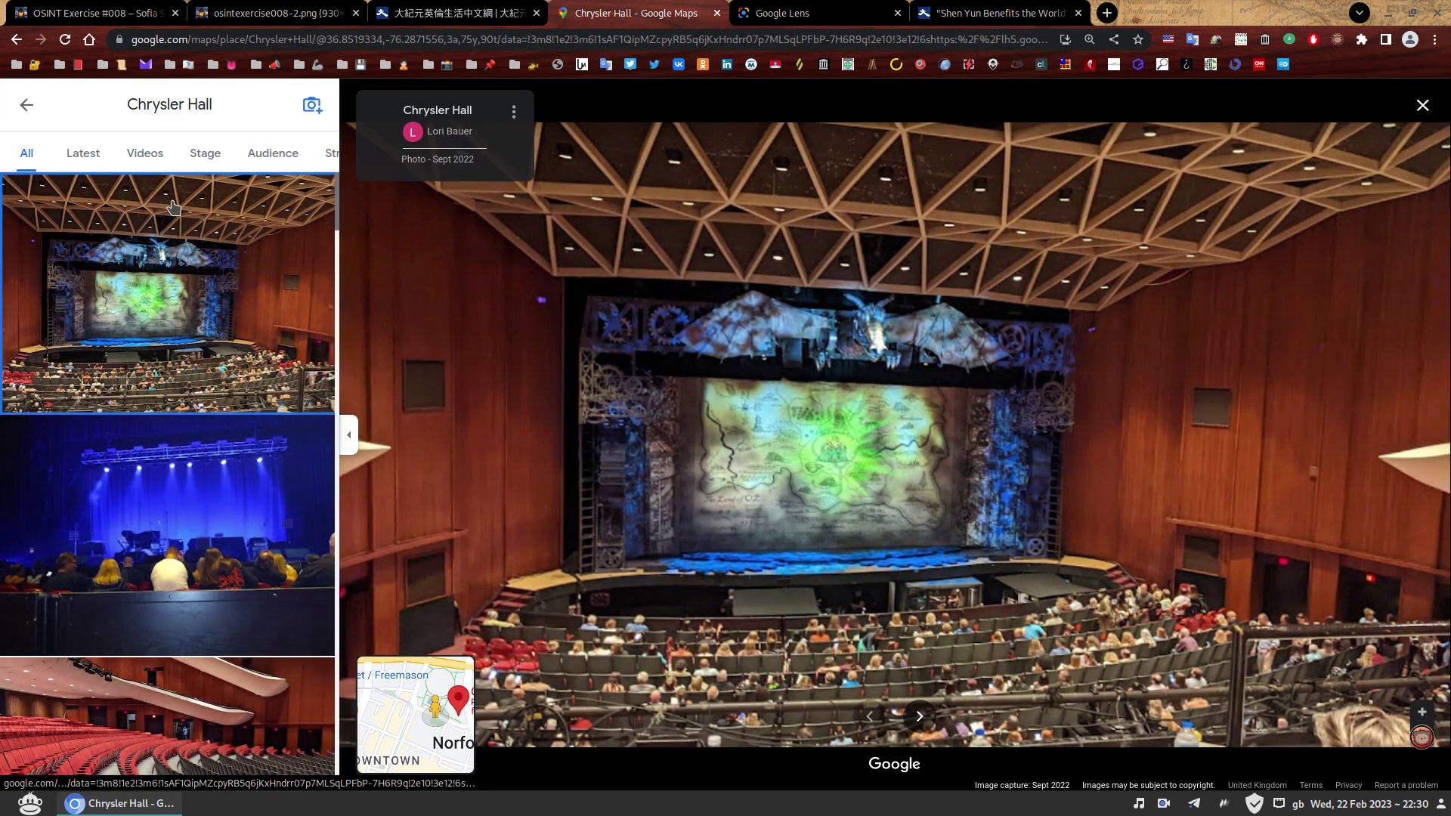
scroll(274, 159, right, 2)
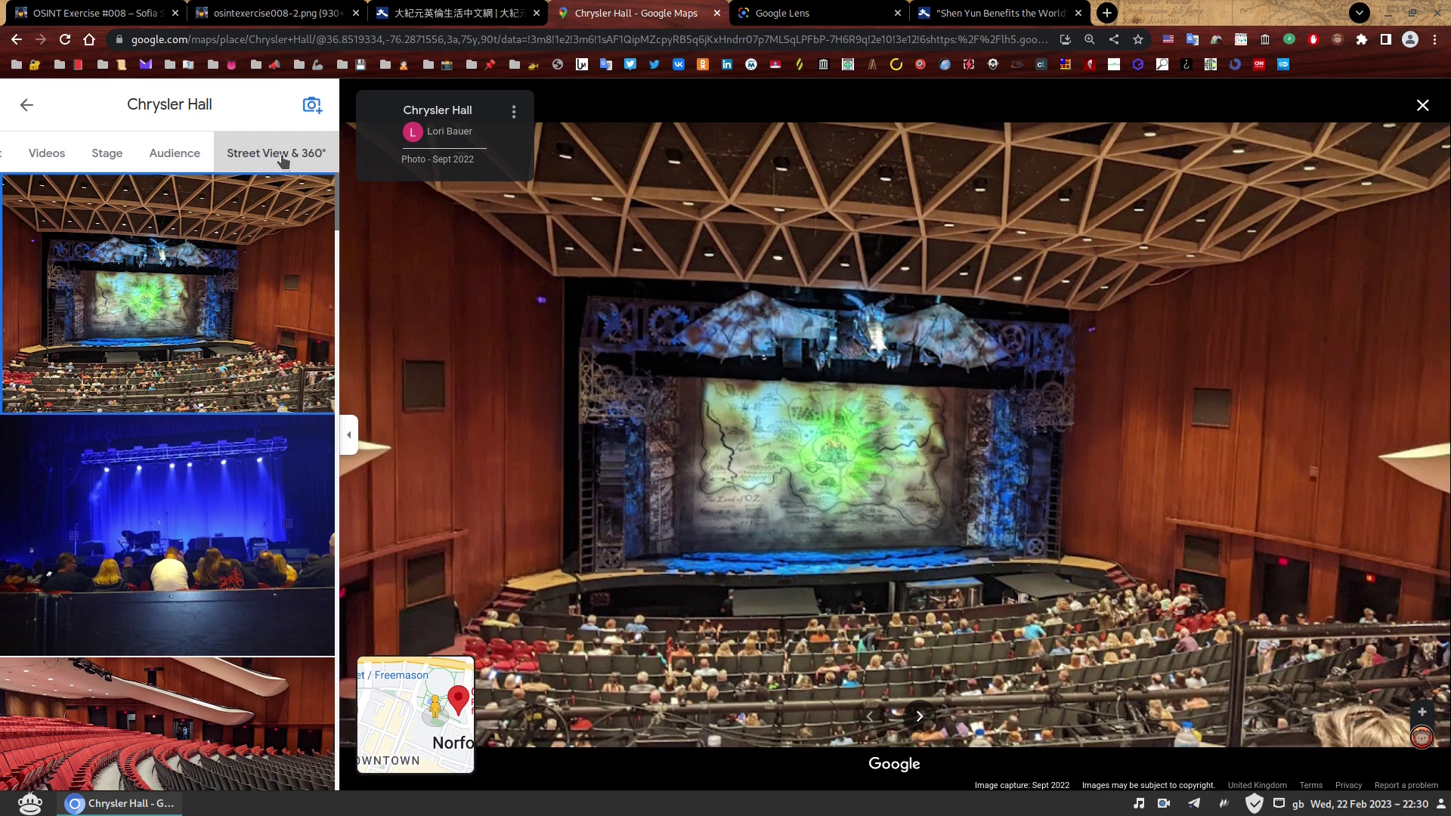
click(281, 159)
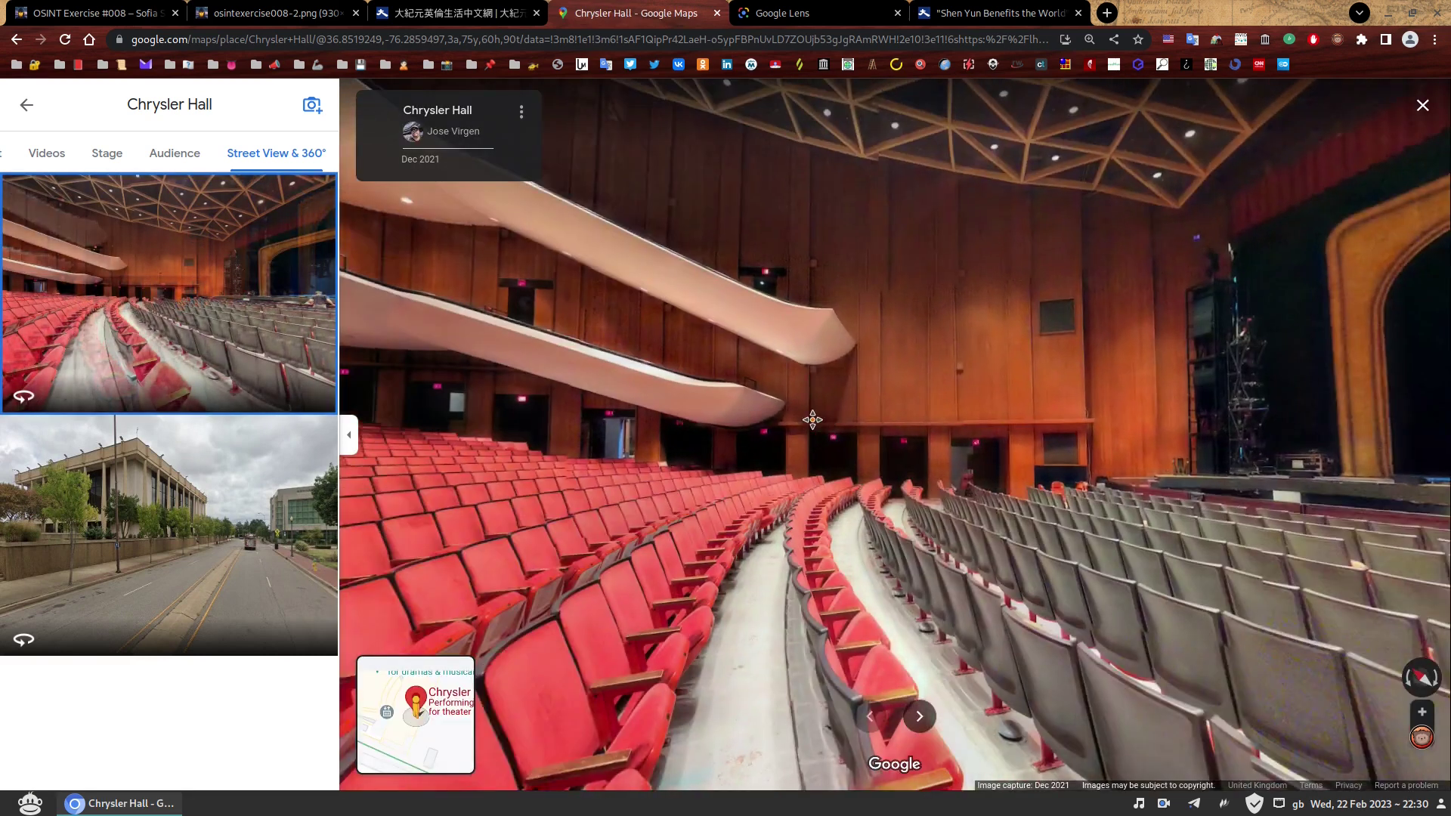
drag(812, 420, 881, 448)
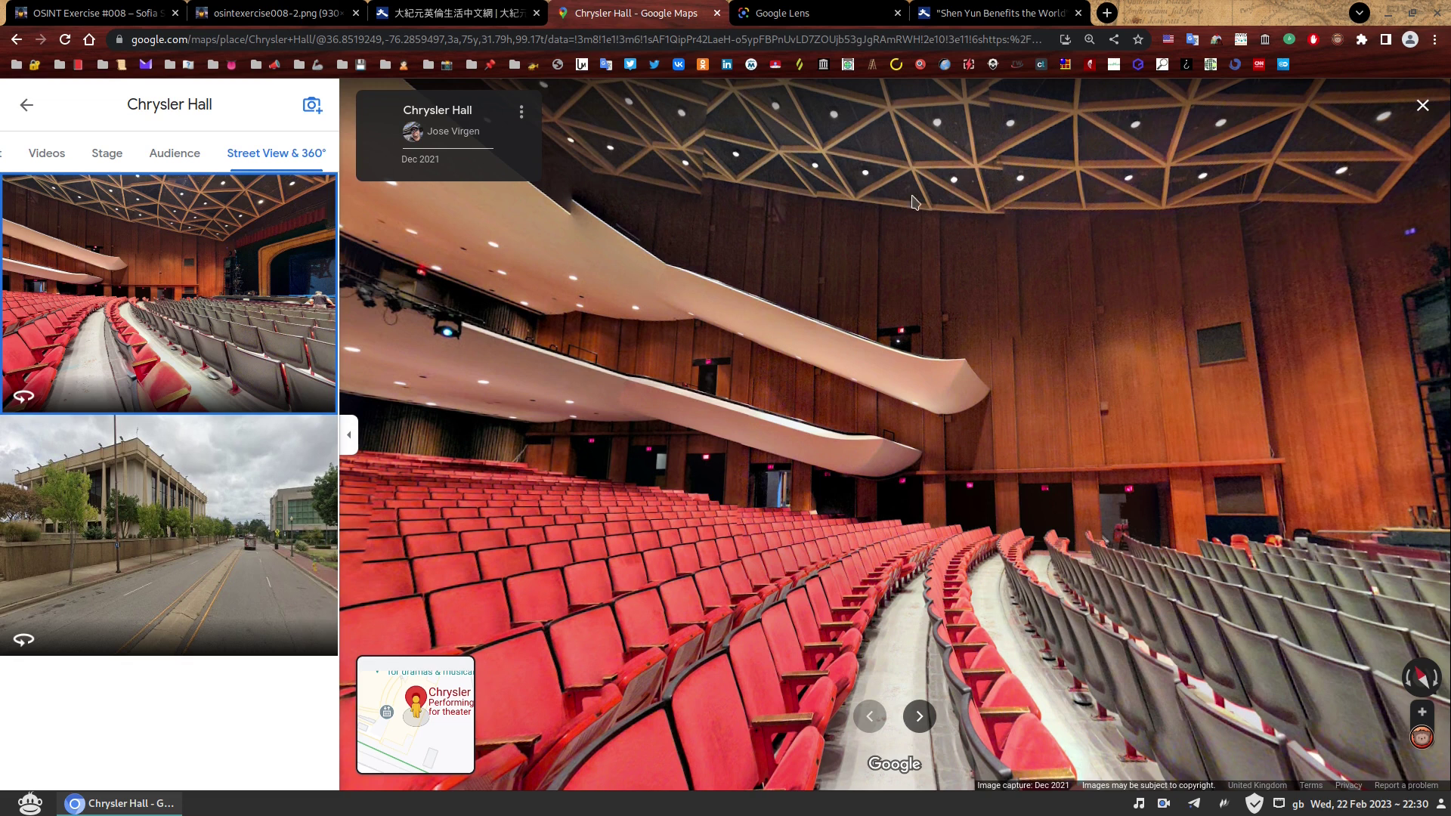
Place the Chrysler Hall 360° view beside the newspaper photo and compare their balconies, ceiling lattice and wall panels
drag(649, 20, 659, 527)
drag(357, 483, 451, 425)
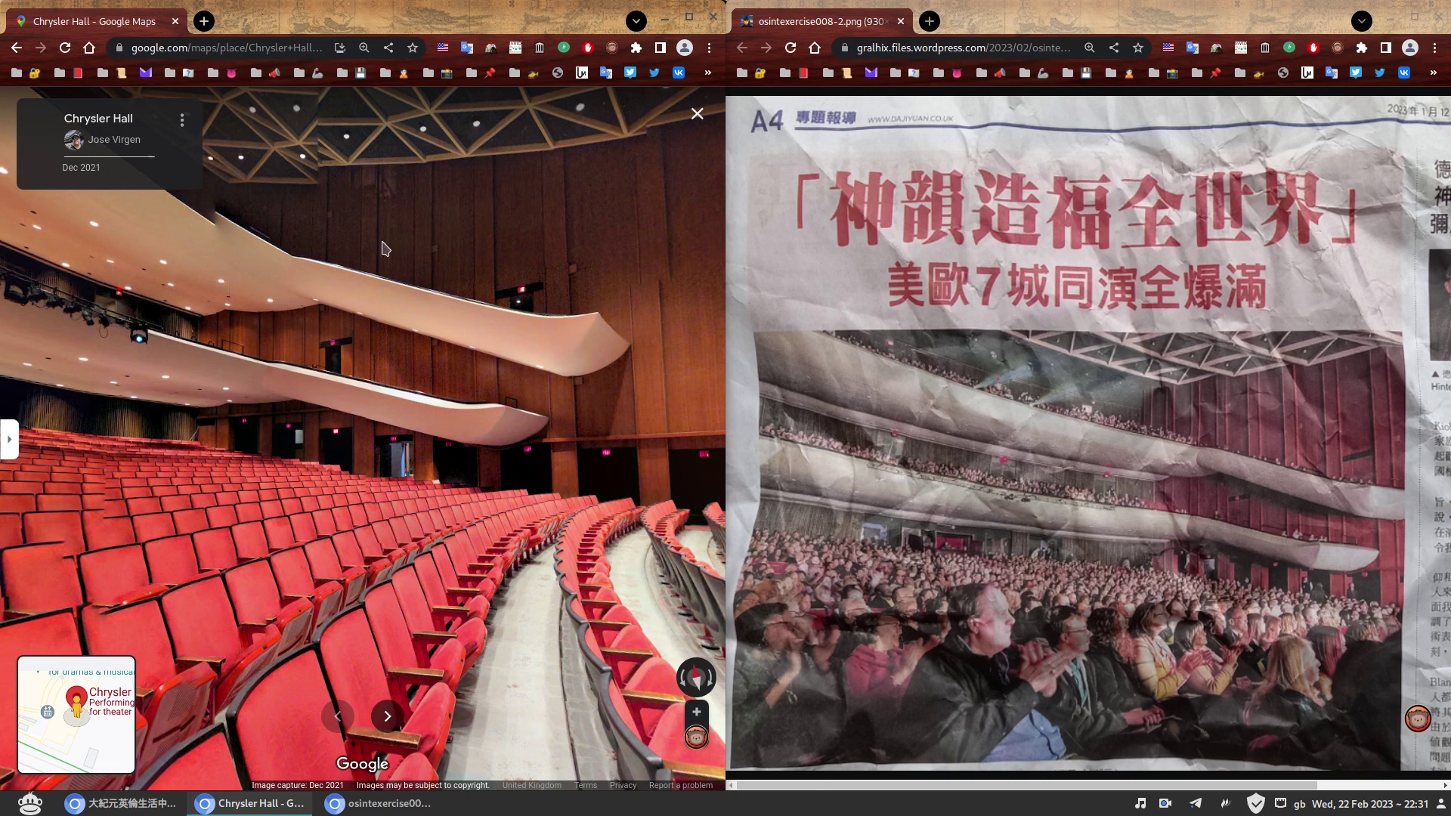
drag(391, 220, 516, 421)
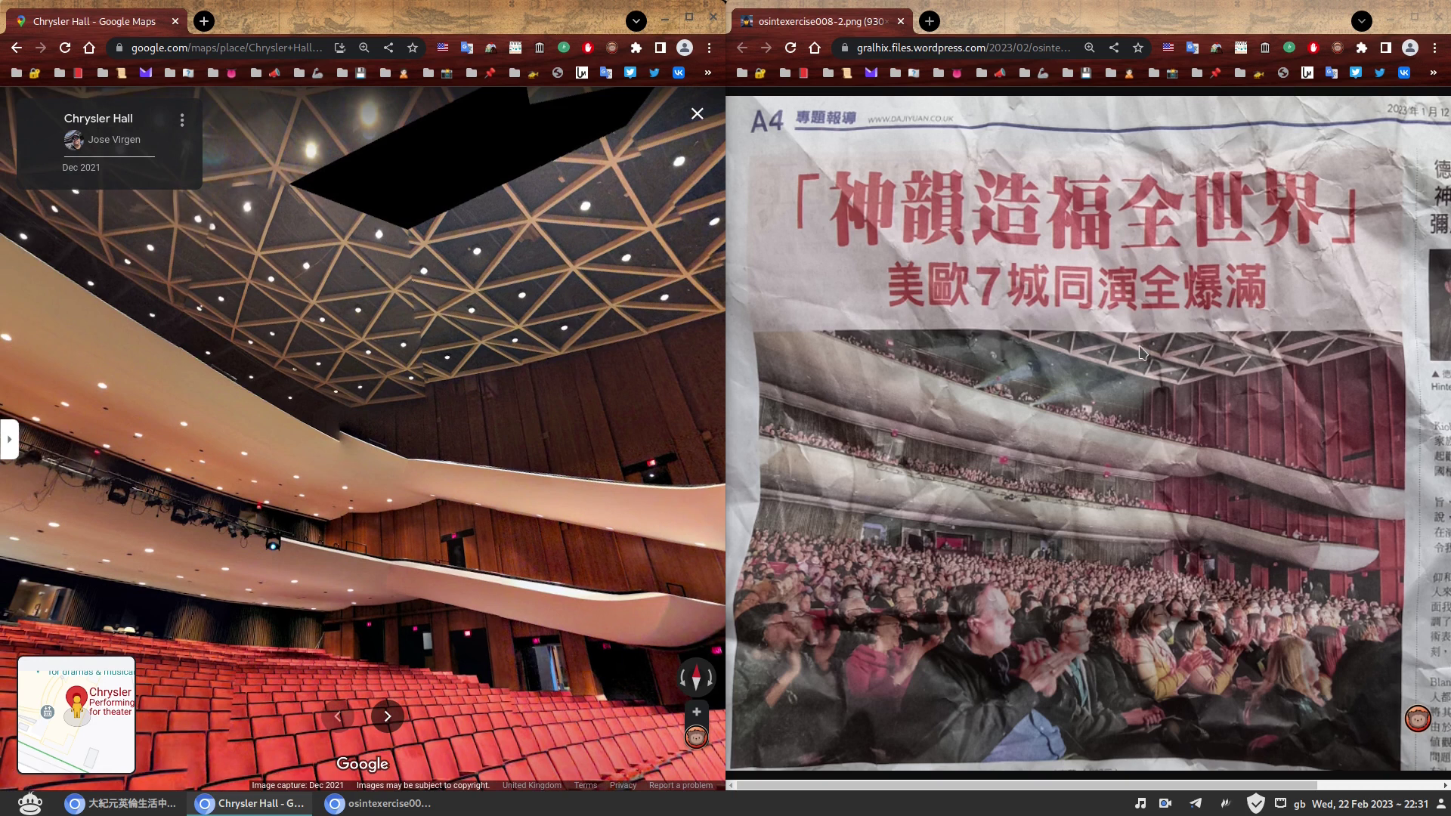
drag(396, 482, 293, 305)
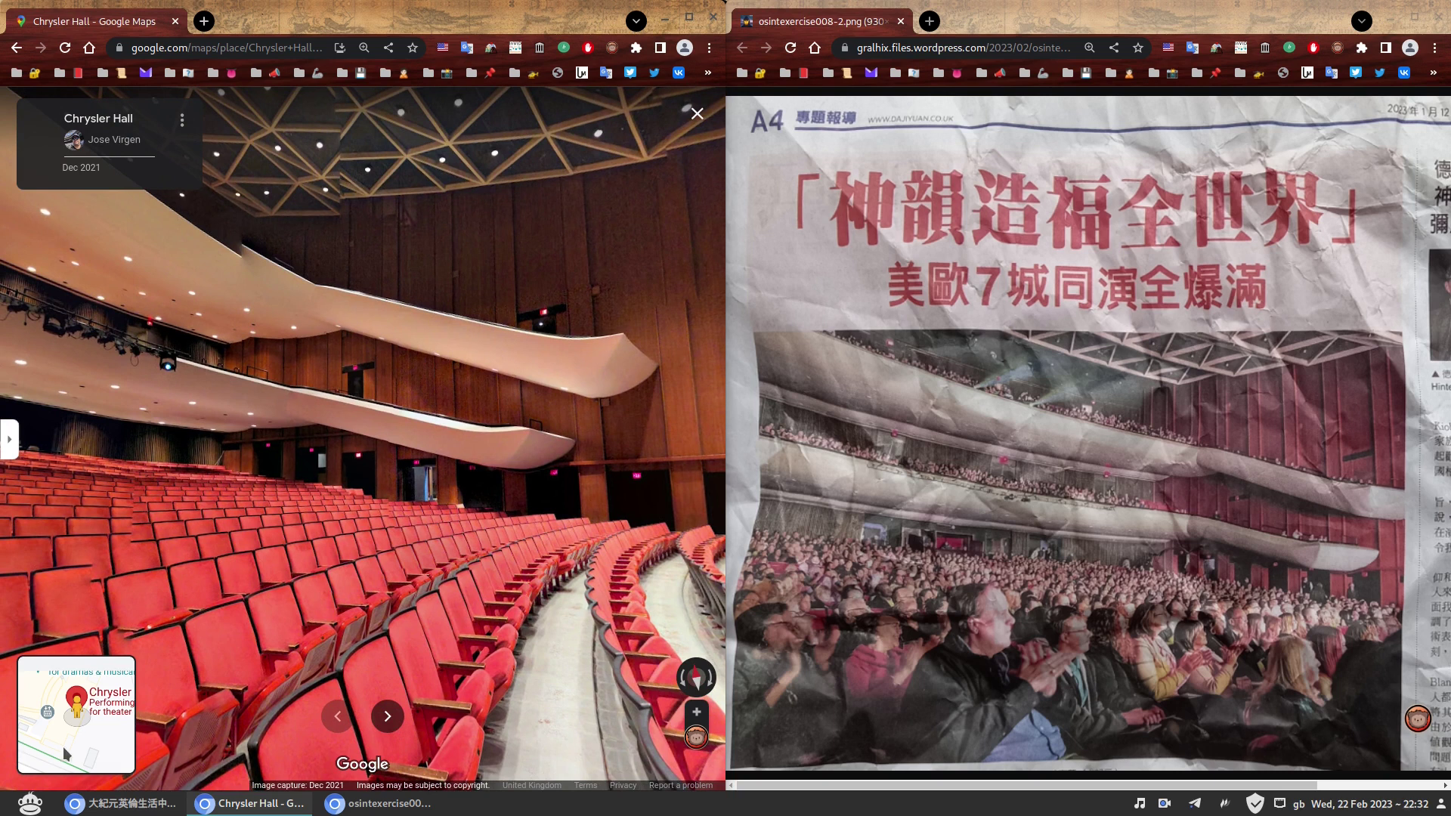
Return to the OSINT Exercise #008 page and review its three questions and the newspaper photo
click(121, 803)
click(90, 13)
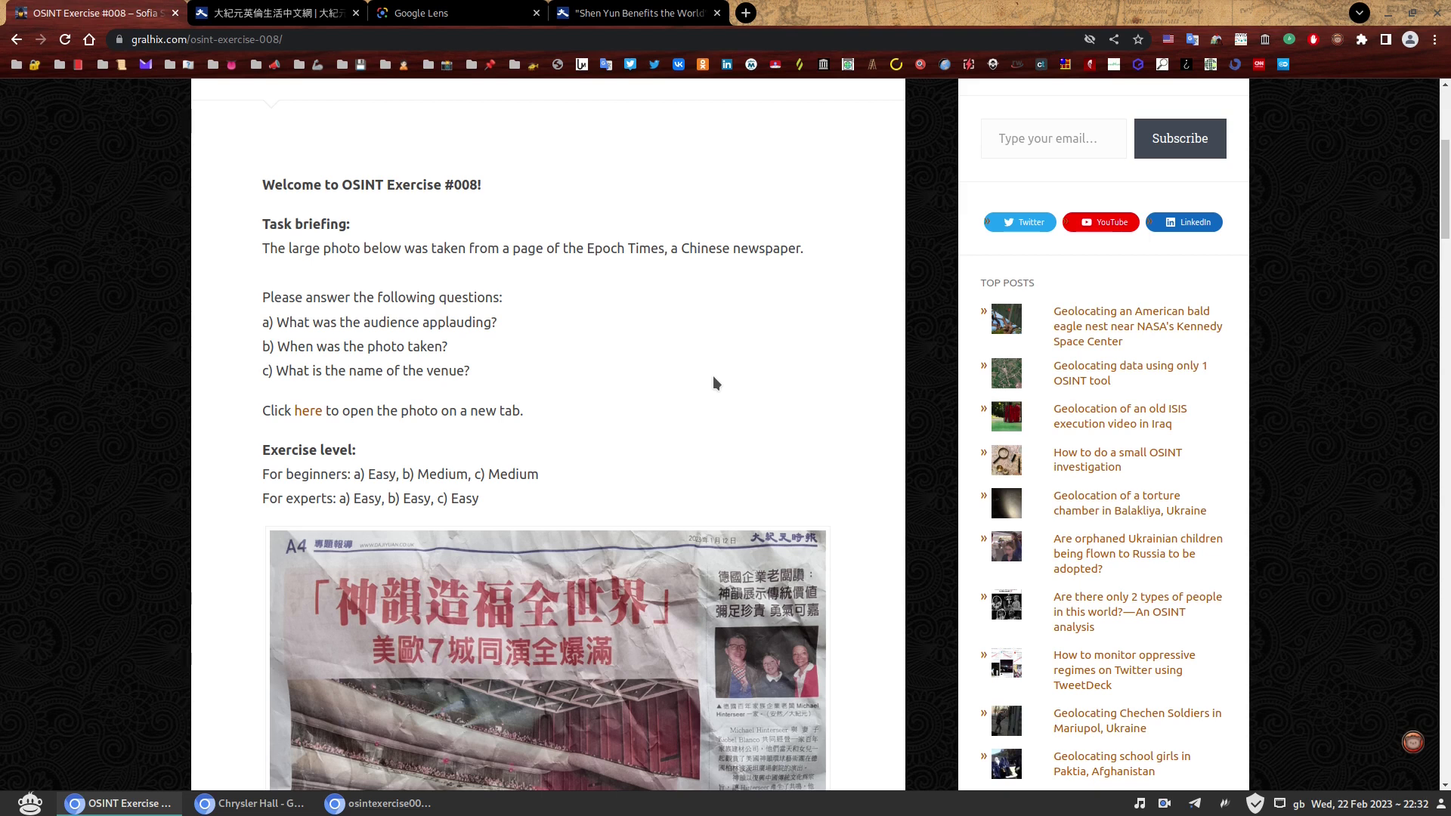
scroll(714, 378, down, 3)
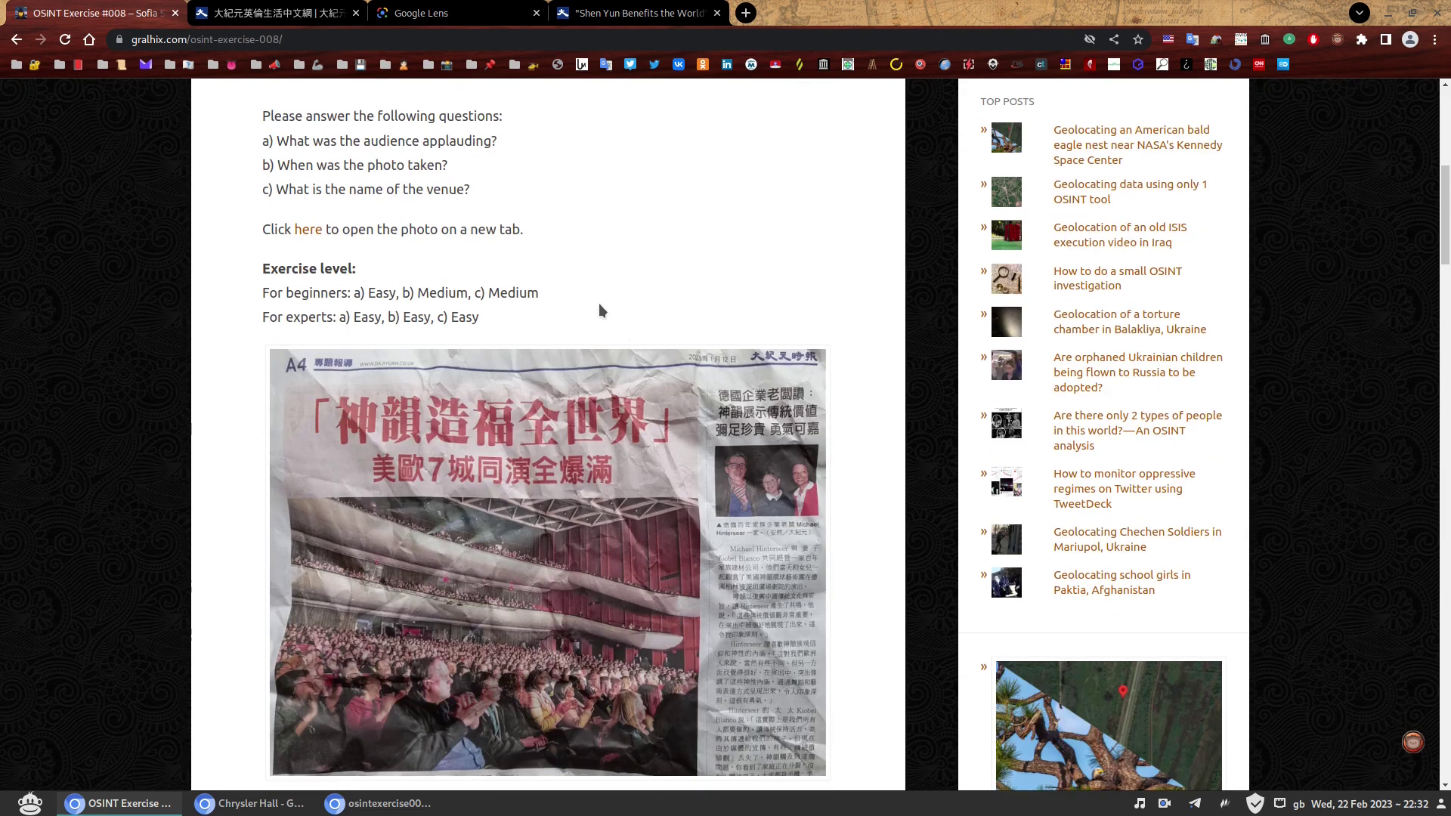